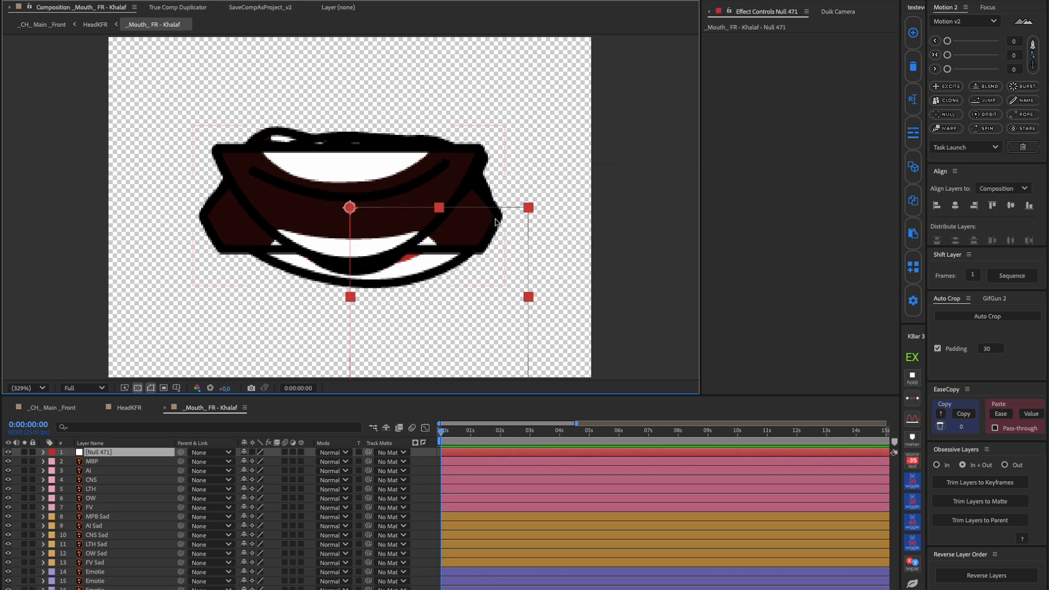
Rename the null to "Mouth Change" and place it beside the upper row of small sample mouths
{"action": "type", "text": "Mouth Change"}
{"action": "key", "text": "Return"}
{"action": "left_click_drag", "start_coordinate": [528, 300], "coordinate": [489, 123]}
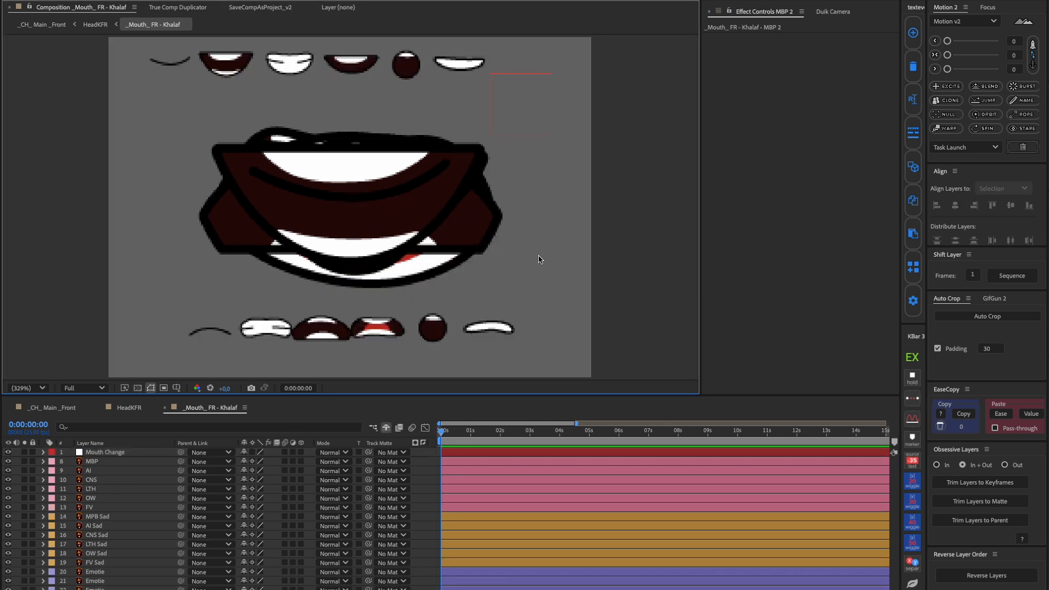
Reveal the MBP layer's transform properties and paste the layerNum = 1 switching expression onto its Opacity
{"action": "left_click", "coordinate": [91, 461]}
{"action": "left_click", "coordinate": [44, 462]}
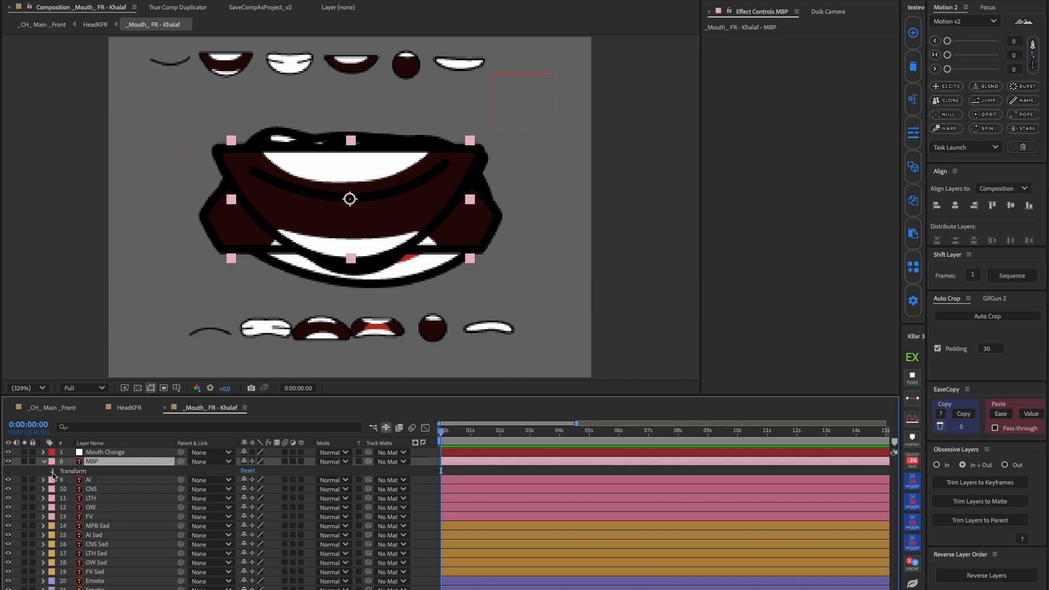
{"action": "left_click", "coordinate": [54, 470]}
{"action": "left_click", "coordinate": [71, 517], "text": "alt"}
{"action": "type", "text": "layerNum = 1 control = thisComp.layer(\"Change_Mouth\").effect(\"Mouth FR\")(\"Slider\"); if(control == layerNum) {value = 100;} else {value = 0;}"}
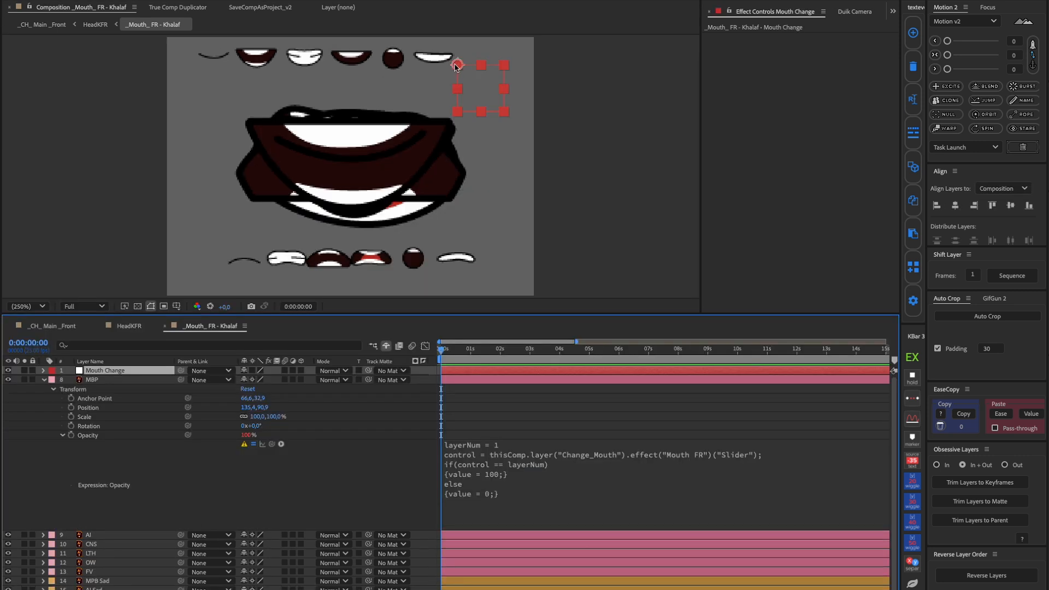
Add a Slider Control effect to the Mouth Change null and rename the effect "Mouth Change"
{"action": "key", "text": "ctrl+space"}
{"action": "type", "text": "slide"}
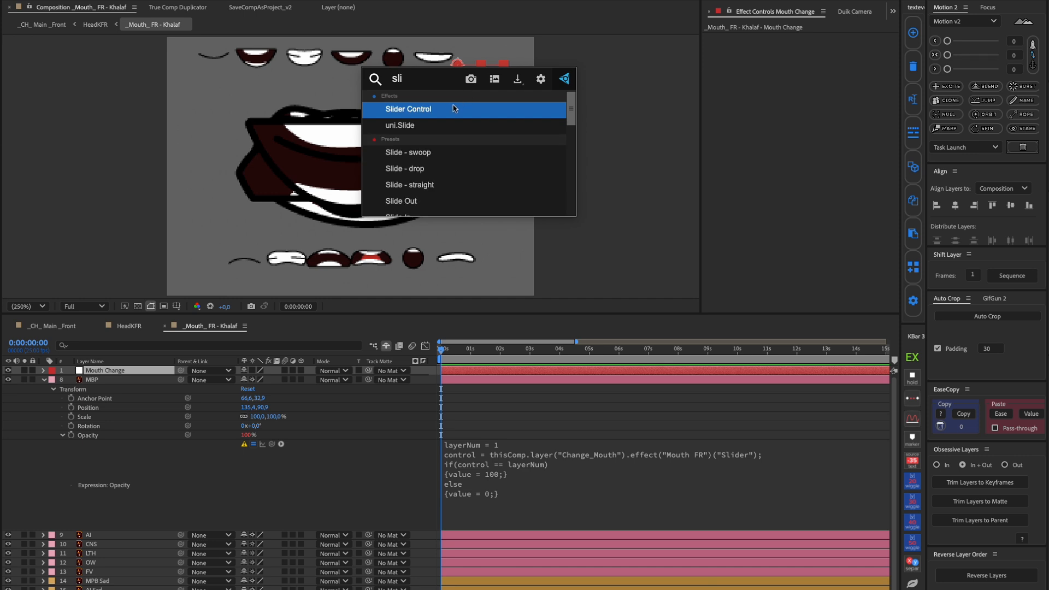
{"action": "key", "text": "Return"}
{"action": "left_click", "coordinate": [776, 66]}
{"action": "key", "text": "Return"}
{"action": "type", "text": "Mouth Change"}
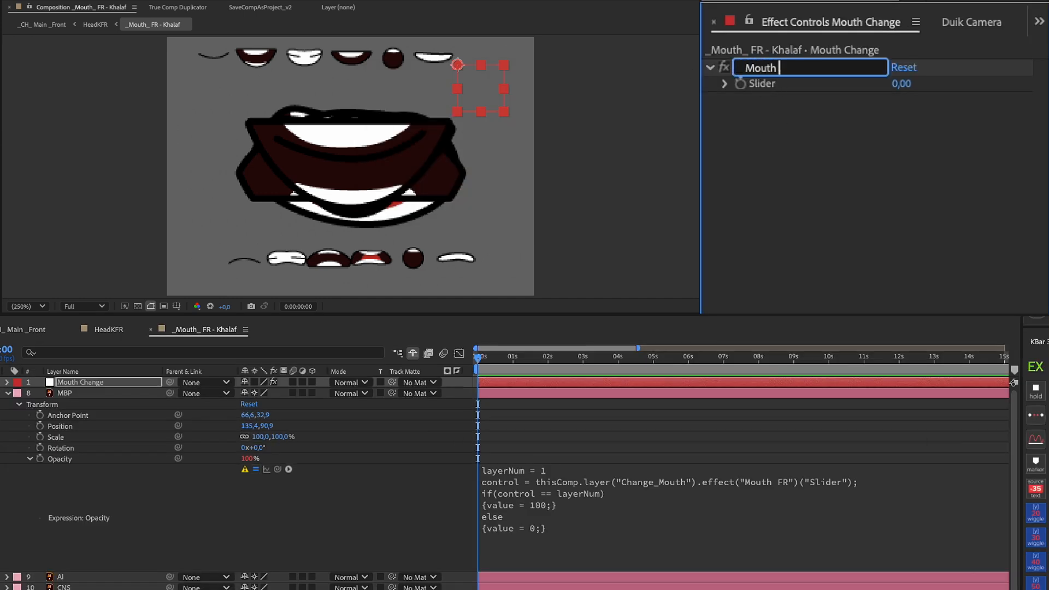
Replace the control reference in MBP's Opacity expression with a link to the Mouth Change null's slider
{"action": "left_click", "coordinate": [730, 490]}
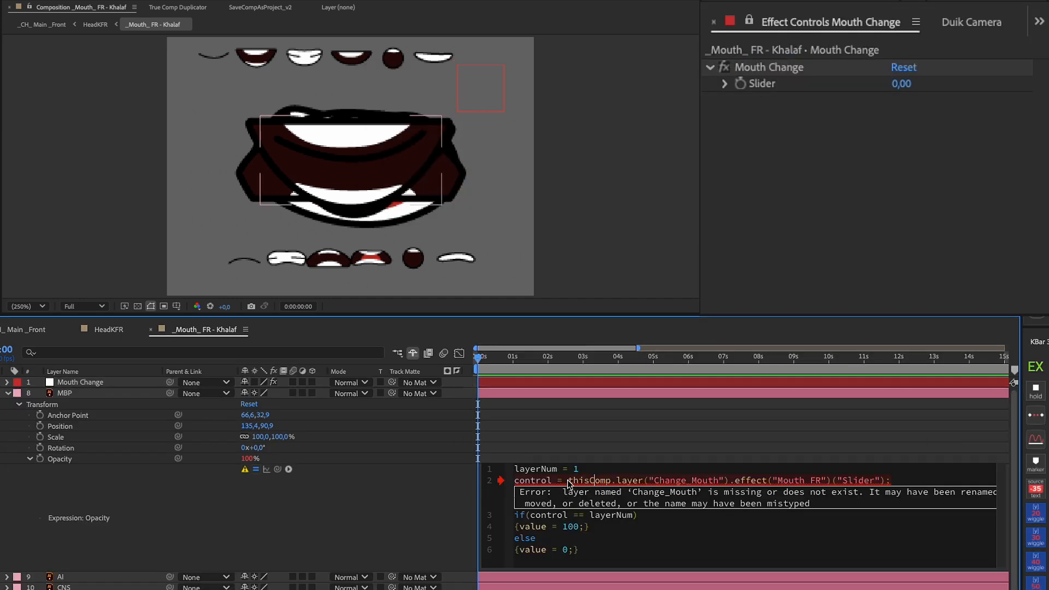
{"action": "left_click_drag", "start_coordinate": [569, 480], "coordinate": [885, 480]}
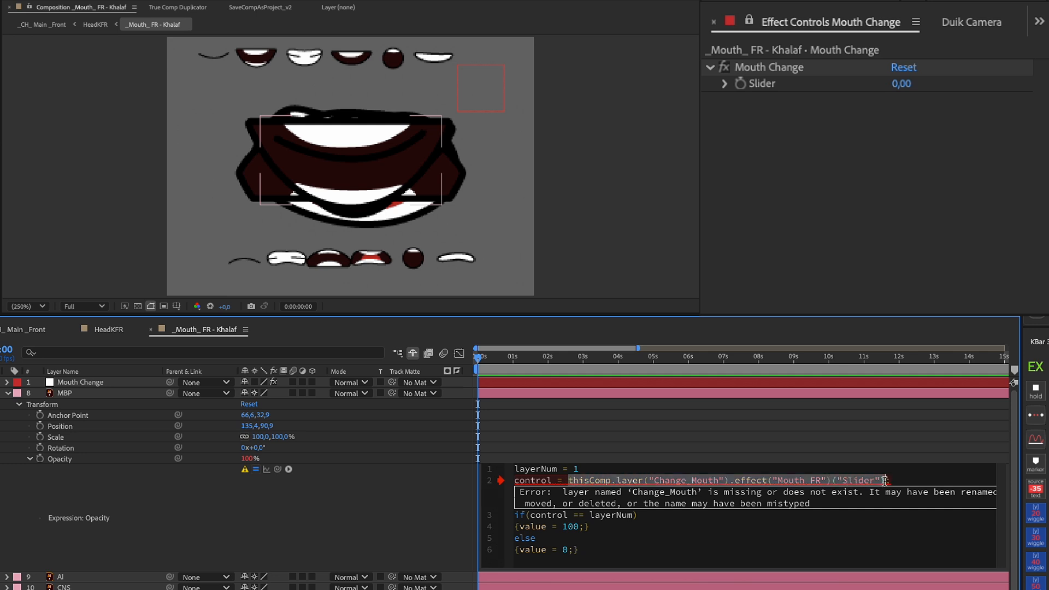
{"action": "left_click_drag", "start_coordinate": [271, 471], "coordinate": [734, 84]}
{"action": "left_click", "coordinate": [406, 464]}
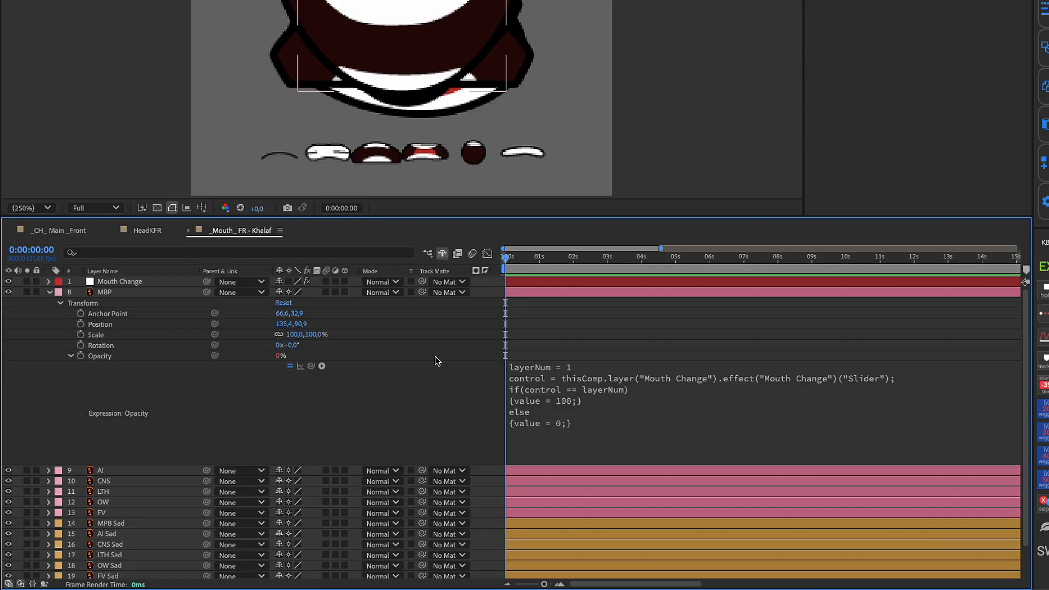
Copy only the expression from MBP's Opacity and paste it onto the other mouth layers
{"action": "left_click", "coordinate": [119, 357]}
{"action": "right_click", "coordinate": [106, 358]}
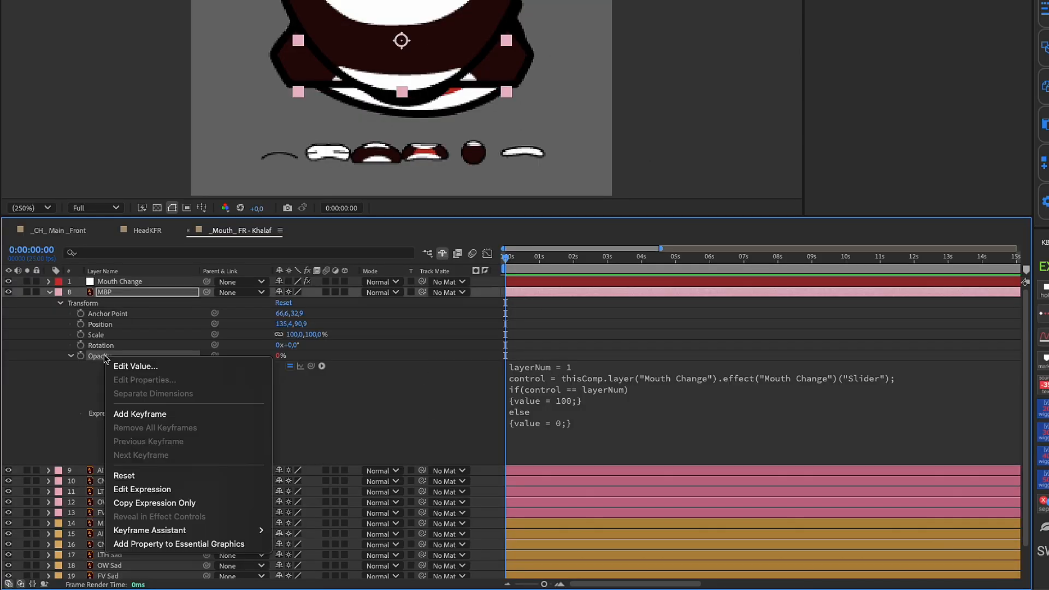
{"action": "left_click", "coordinate": [155, 502]}
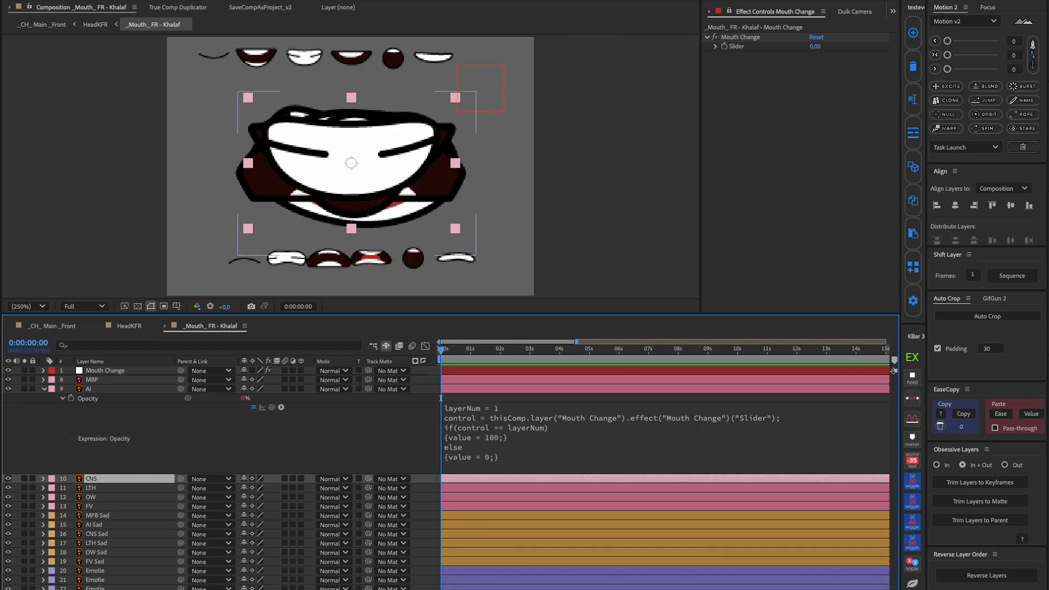
{"action": "left_click", "coordinate": [444, 588], "text": "shift"}
{"action": "key", "text": "ctrl+v"}
{"action": "left_click", "coordinate": [455, 379], "text": "shift"}
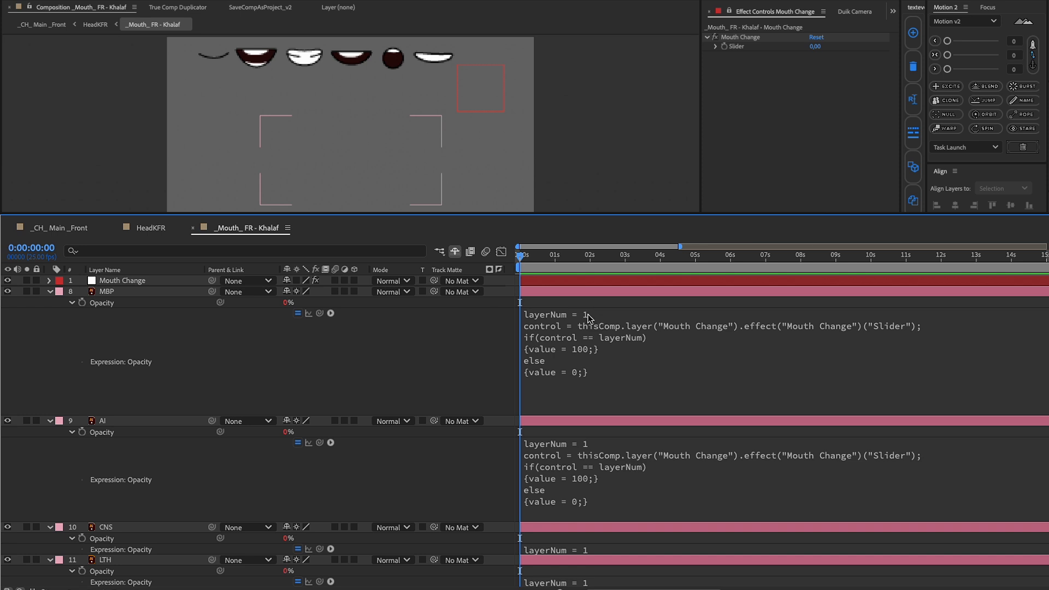
Set layerNum in the Opacity expressions to 2 for AI, 3 for CNS and 4 for LTH
{"action": "left_click", "coordinate": [589, 316]}
{"action": "left_click", "coordinate": [630, 421]}
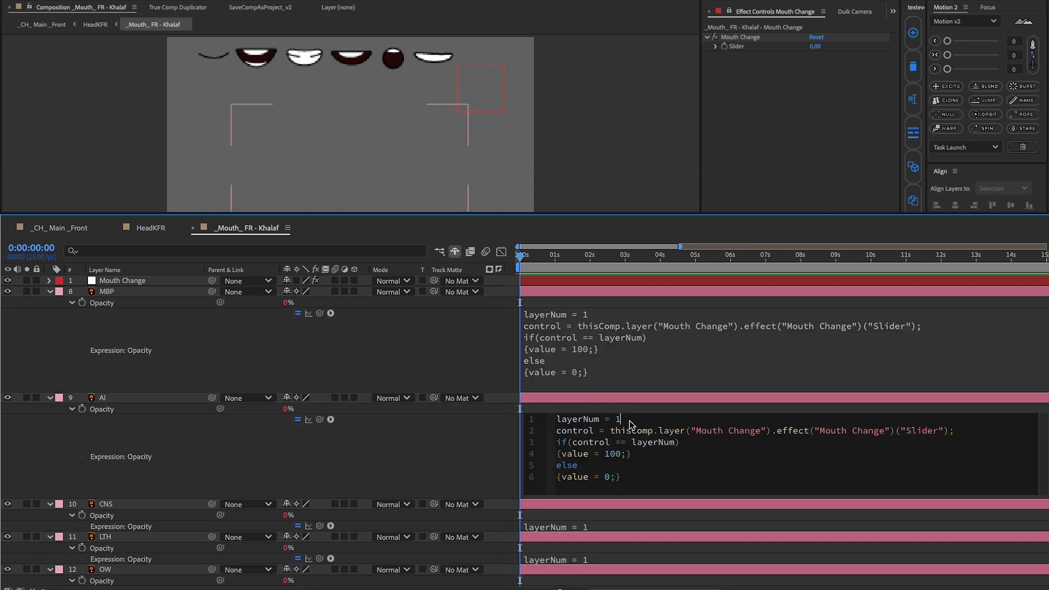
{"action": "type", "text": "2"}
{"action": "left_click", "coordinate": [476, 466]}
{"action": "scroll", "coordinate": [475, 466], "scroll_direction": "down", "scroll_amount": 2}
{"action": "left_click", "coordinate": [651, 472]}
{"action": "type", "text": "3"}
{"action": "left_click", "coordinate": [451, 506]}
{"action": "scroll", "coordinate": [648, 499], "scroll_direction": "down", "scroll_amount": 5}
{"action": "left_click", "coordinate": [615, 412]}
{"action": "type", "text": "4"}
{"action": "left_click", "coordinate": [415, 511]}
Set layerNum in the Opacity expressions to 5 for OW and 6 for FV
{"action": "scroll", "coordinate": [568, 484], "scroll_direction": "down", "scroll_amount": 2}
{"action": "left_click", "coordinate": [645, 461]}
{"action": "left_click", "coordinate": [645, 460]}
{"action": "key", "text": "BackSpace"}
{"action": "type", "text": "5"}
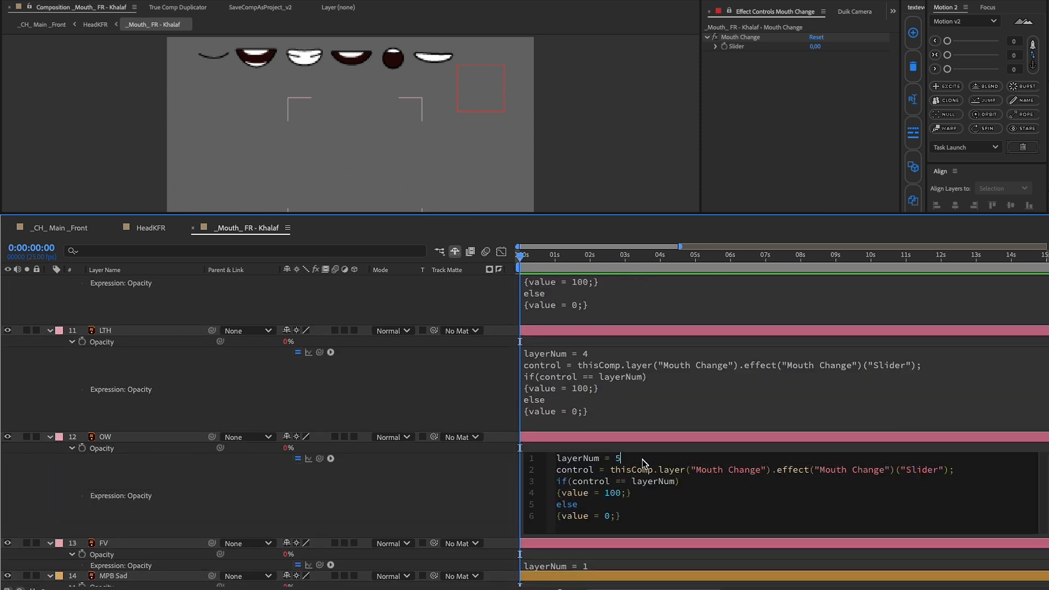
{"action": "left_click", "coordinate": [444, 491]}
{"action": "scroll", "coordinate": [551, 492], "scroll_direction": "down", "scroll_amount": 5}
{"action": "left_click", "coordinate": [640, 418]}
{"action": "left_click", "coordinate": [640, 418]}
{"action": "key", "text": "BackSpace"}
{"action": "type", "text": "6"}
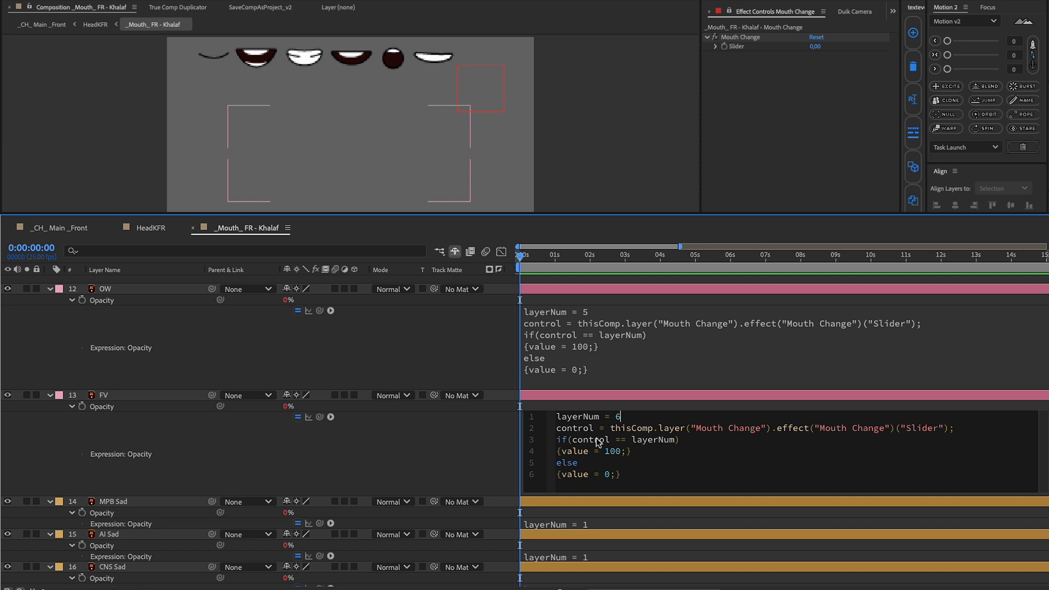
{"action": "left_click", "coordinate": [479, 444]}
Number the sad mouths' Opacity expressions with layerNum 11 for MPB Sad, 12 for AI Sad, 13 for CNS Sad and 14 for LTH Sad
{"action": "scroll", "coordinate": [610, 451], "scroll_direction": "down", "scroll_amount": 4}
{"action": "left_click", "coordinate": [571, 389]}
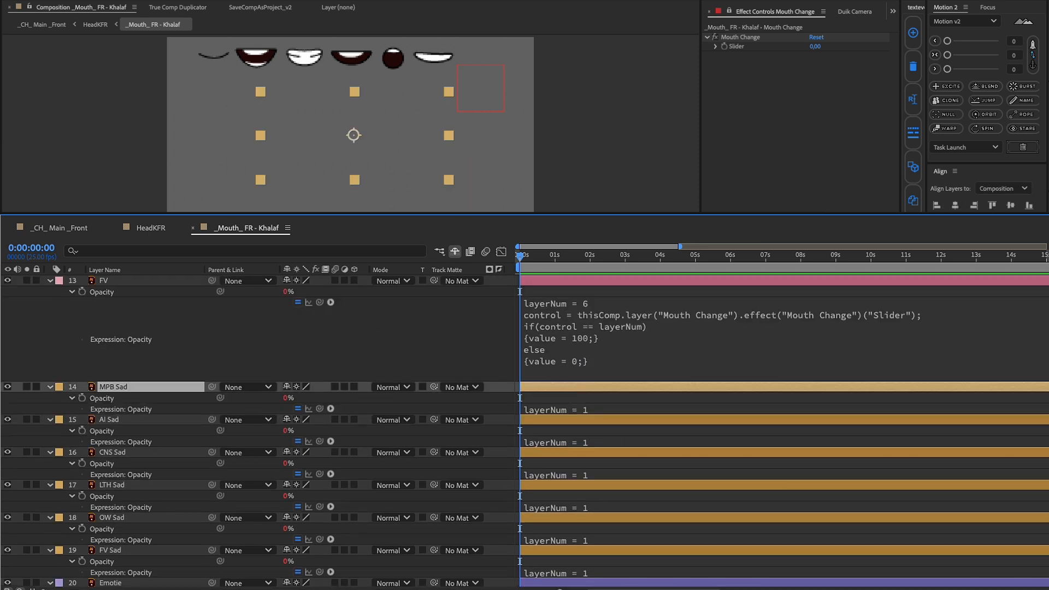
{"action": "left_click", "coordinate": [612, 410]}
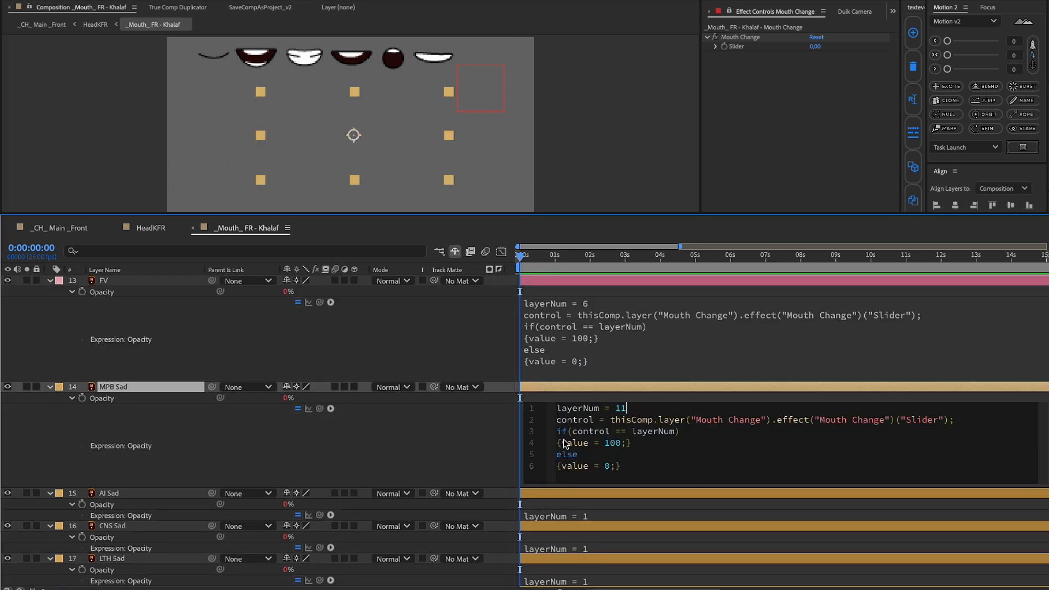
{"action": "left_click", "coordinate": [636, 381]}
{"action": "type", "text": "2"}
{"action": "left_click", "coordinate": [472, 395]}
{"action": "left_click", "coordinate": [632, 484]}
{"action": "left_click", "coordinate": [634, 487]}
{"action": "type", "text": "3"}
{"action": "left_click", "coordinate": [471, 504]}
{"action": "scroll", "coordinate": [637, 492], "scroll_direction": "down", "scroll_amount": 4}
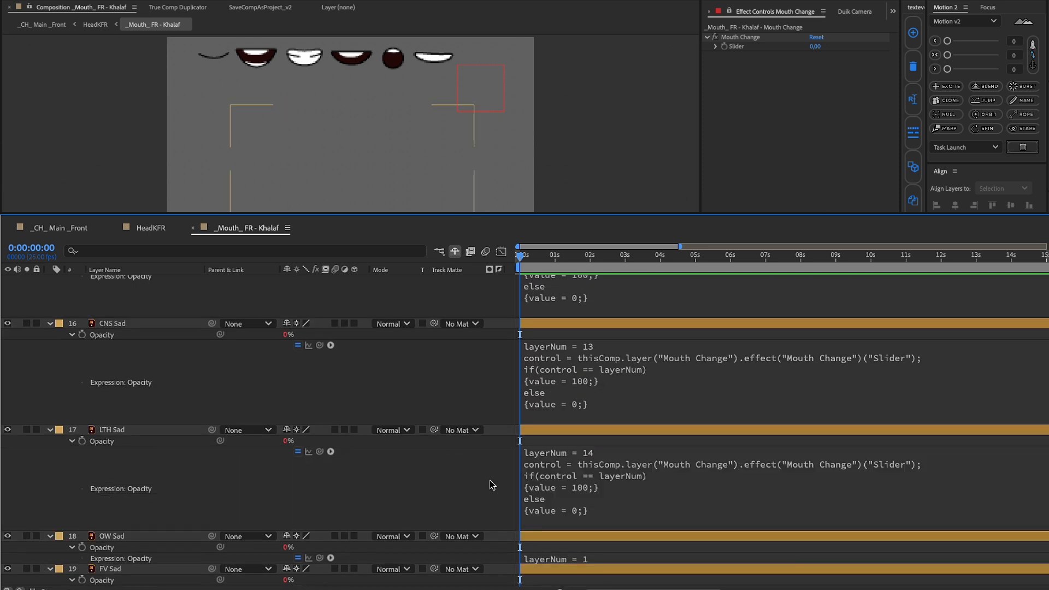
Set layerNum to 16 for FV Sad and 17, 18 and 19 for the three Emotie layers, and collapse the layers' properties
{"action": "scroll", "coordinate": [650, 470], "scroll_direction": "down", "scroll_amount": 3}
{"action": "left_click", "coordinate": [647, 485]}
{"action": "type", "text": "6"}
{"action": "left_click", "coordinate": [655, 515]}
{"action": "left_click", "coordinate": [656, 514]}
{"action": "type", "text": "7"}
{"action": "left_click", "coordinate": [626, 549]}
{"action": "type", "text": "8"}
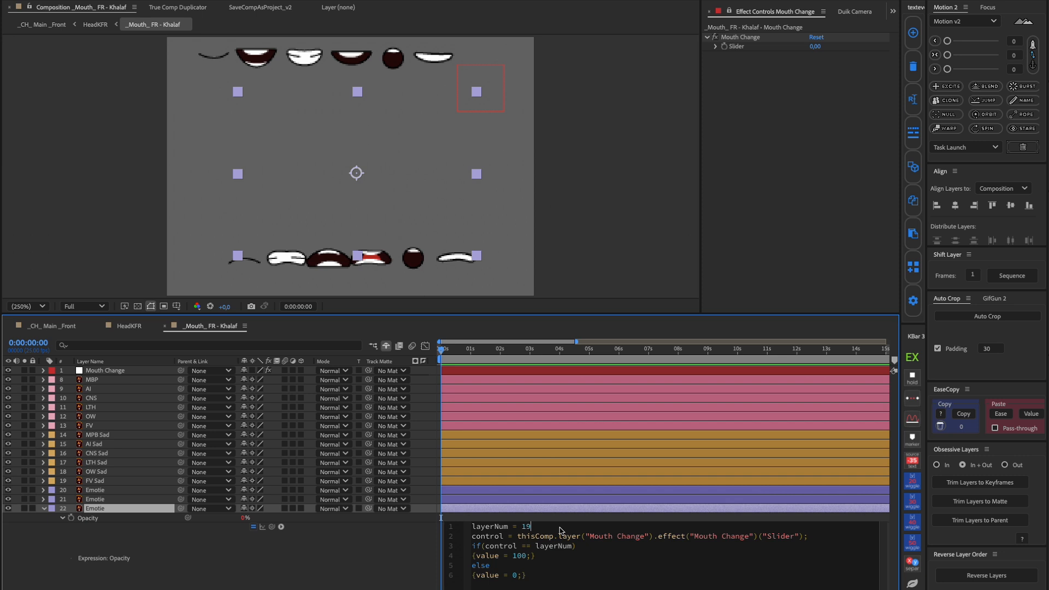
{"action": "left_click", "coordinate": [309, 520]}
{"action": "key", "text": "u"}
{"action": "key", "text": "u"}
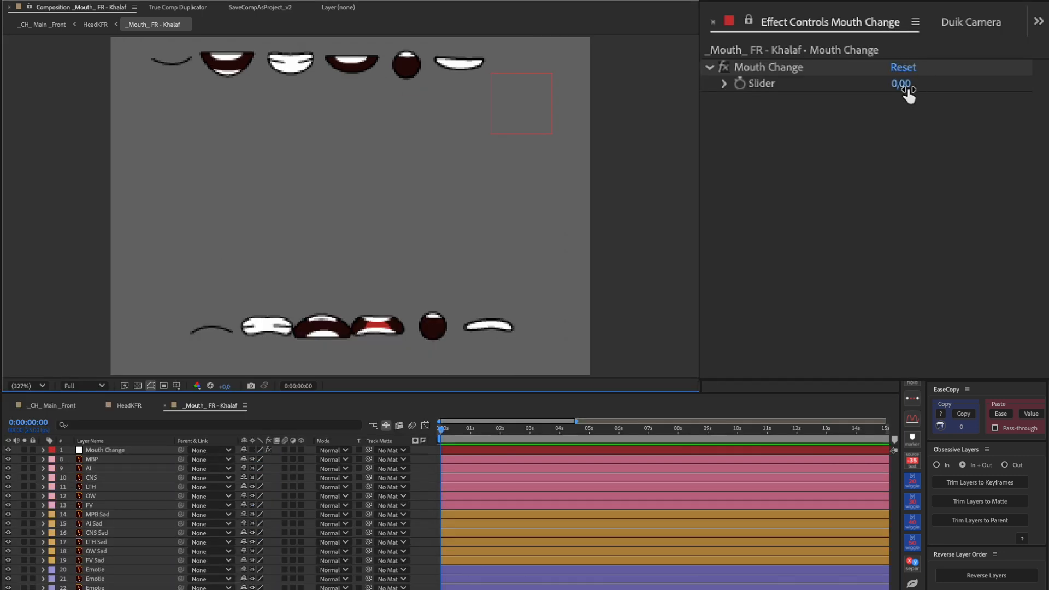
Test the happy mouth shapes by setting the Mouth Change slider to 1 and 2 and stepping it up to 7
{"action": "left_click", "coordinate": [904, 87]}
{"action": "type", "text": "1"}
{"action": "key", "text": "Return"}
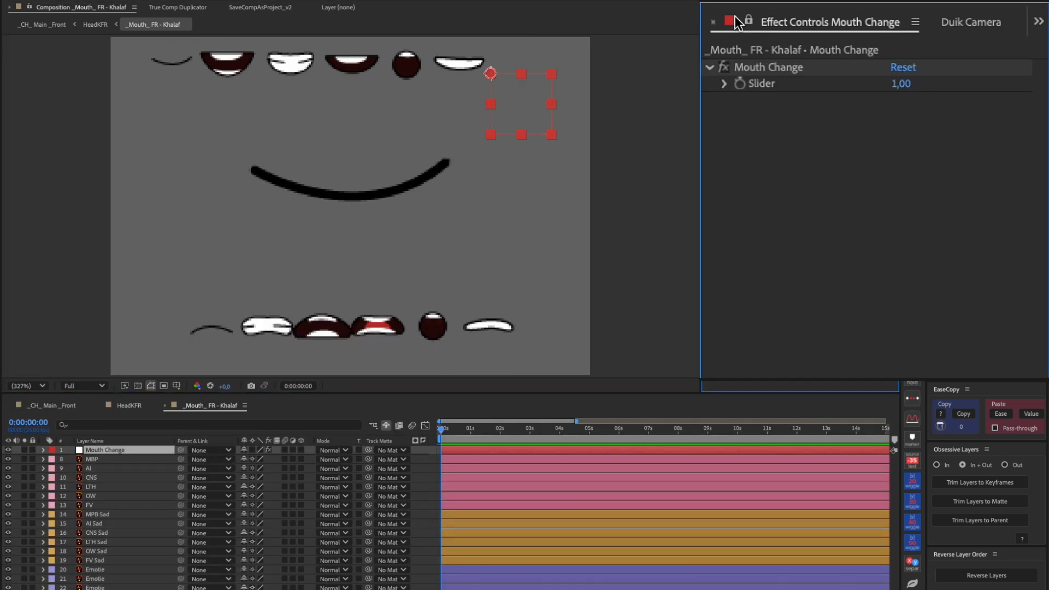
{"action": "left_click", "coordinate": [904, 85]}
{"action": "type", "text": "2"}
{"action": "key", "text": "Return"}
{"action": "key", "text": "Up"}
{"action": "key", "text": "Up"}
{"action": "key", "text": "Up"}
{"action": "key", "text": "Up"}
{"action": "key", "text": "Up"}
{"action": "key", "text": "Return"}
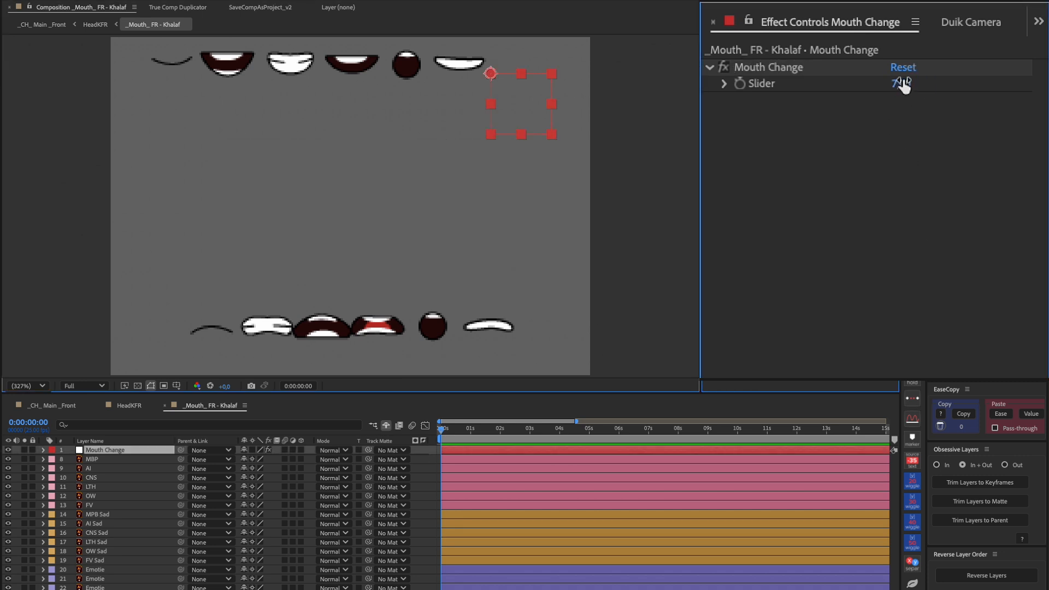
Test the sad mouth shapes by setting the Mouth Change slider to 11 and stepping it up to 16
{"action": "left_click", "coordinate": [904, 85]}
{"action": "type", "text": "11"}
{"action": "key", "text": "Return"}
{"action": "left_click", "coordinate": [905, 87]}
{"action": "key", "text": "Up"}
{"action": "key", "text": "Up"}
{"action": "key", "text": "Up"}
{"action": "key", "text": "Up"}
{"action": "key", "text": "Up"}
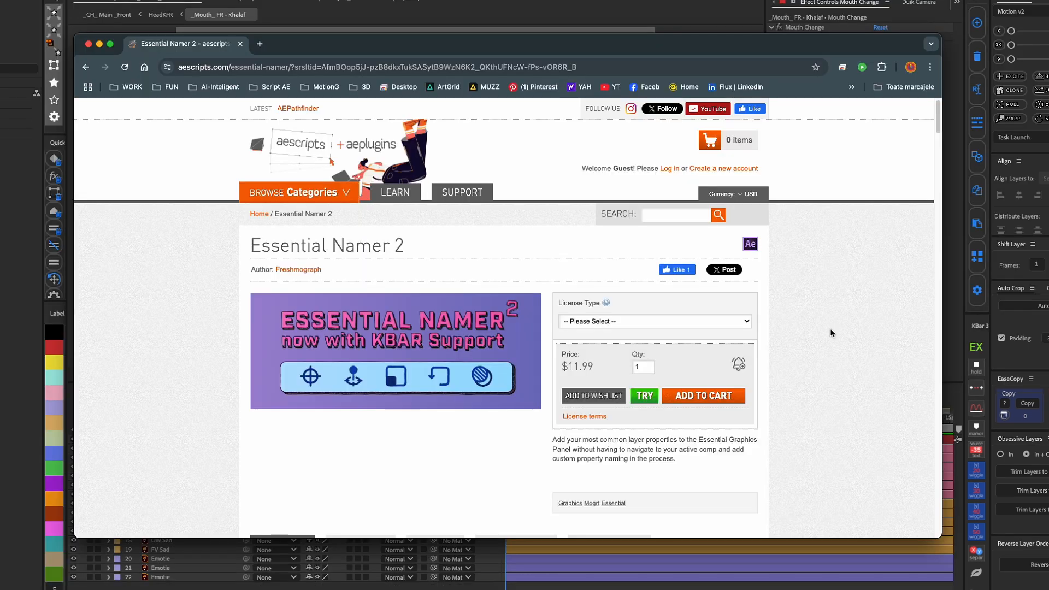
{"action": "scroll", "coordinate": [831, 332], "scroll_direction": "down", "scroll_amount": 15}
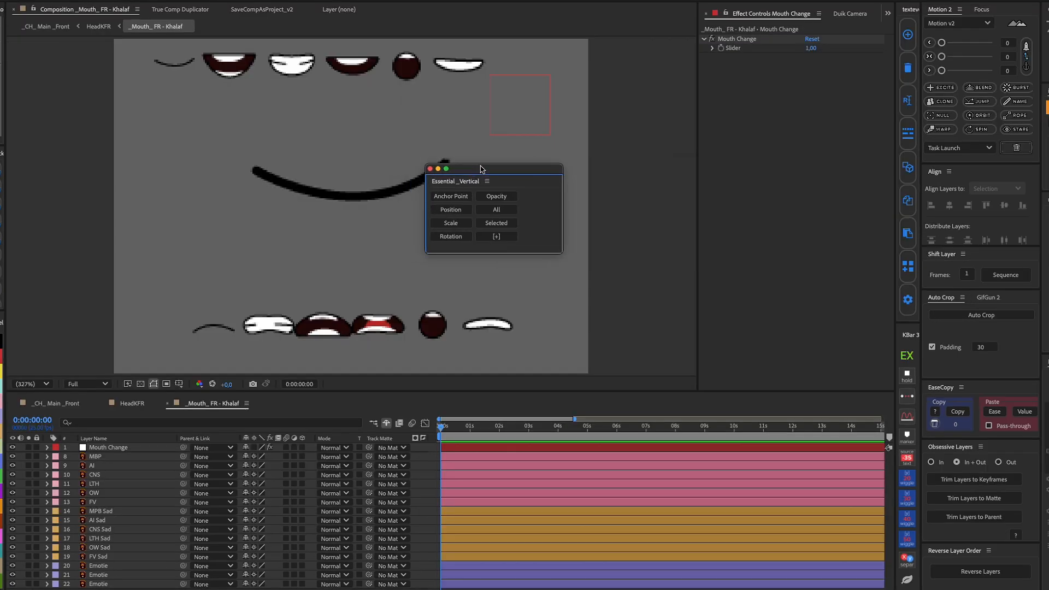
Reveal the Mouth Change null's effect slider and add that selected property to Essential Graphics
{"action": "left_click", "coordinate": [537, 101]}
{"action": "left_click", "coordinate": [734, 51]}
{"action": "key", "text": "e"}
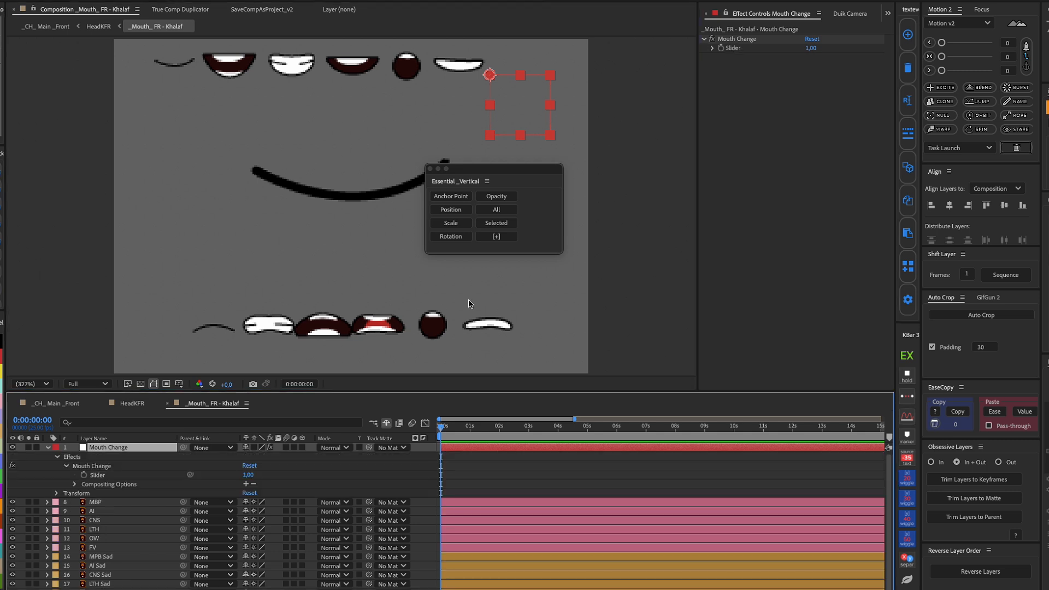
{"action": "left_click", "coordinate": [101, 474]}
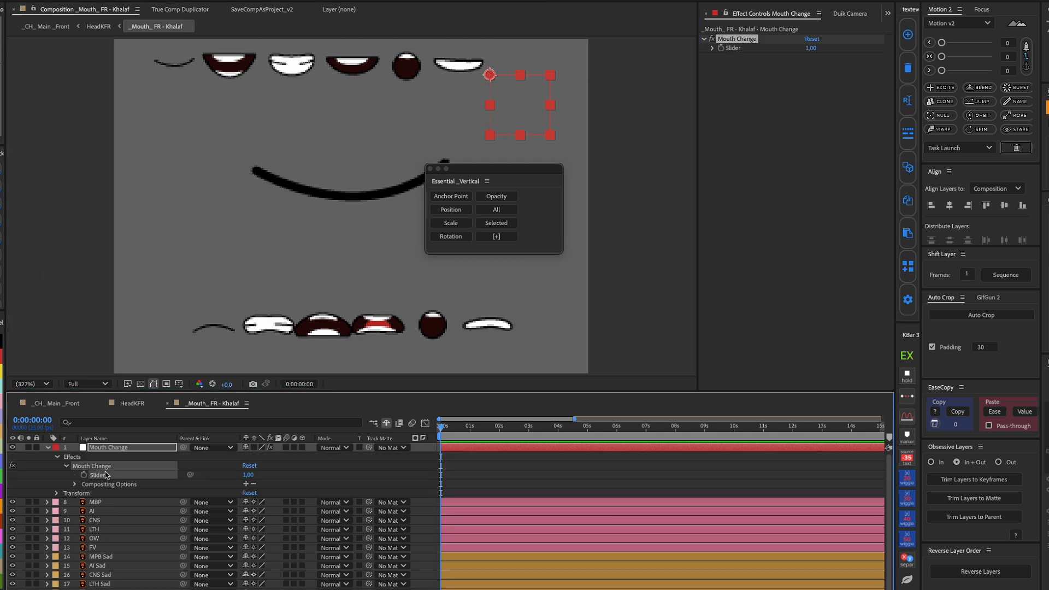
{"action": "left_click", "coordinate": [501, 226]}
Shorten the Essential Graphics property's name to "Mouth Change" and close the Essential Graphics window
{"action": "left_click", "coordinate": [672, 125]}
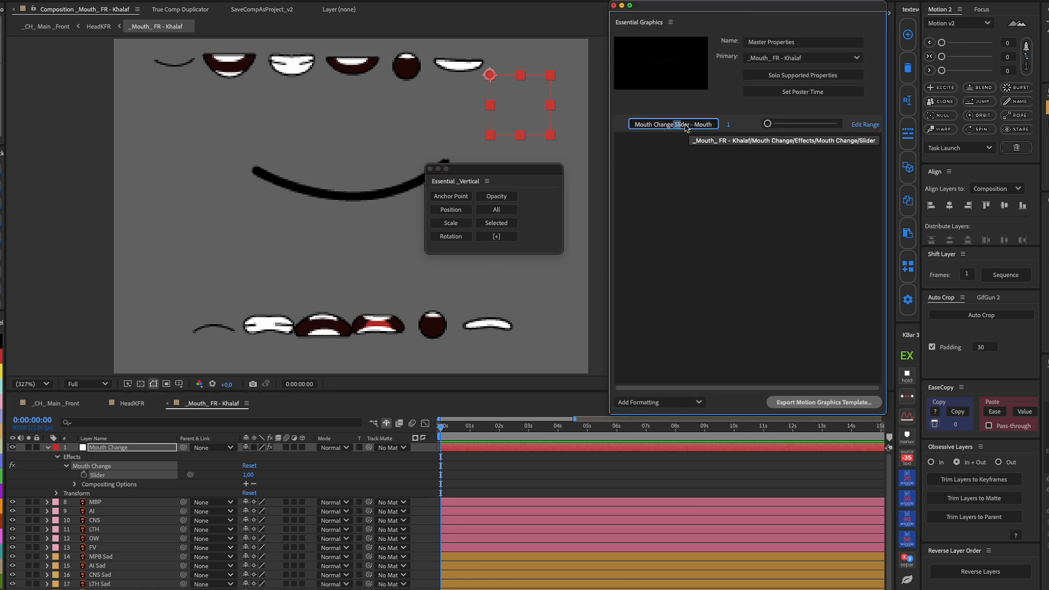
{"action": "key", "text": "BackSpace"}
{"action": "left_click", "coordinate": [708, 220]}
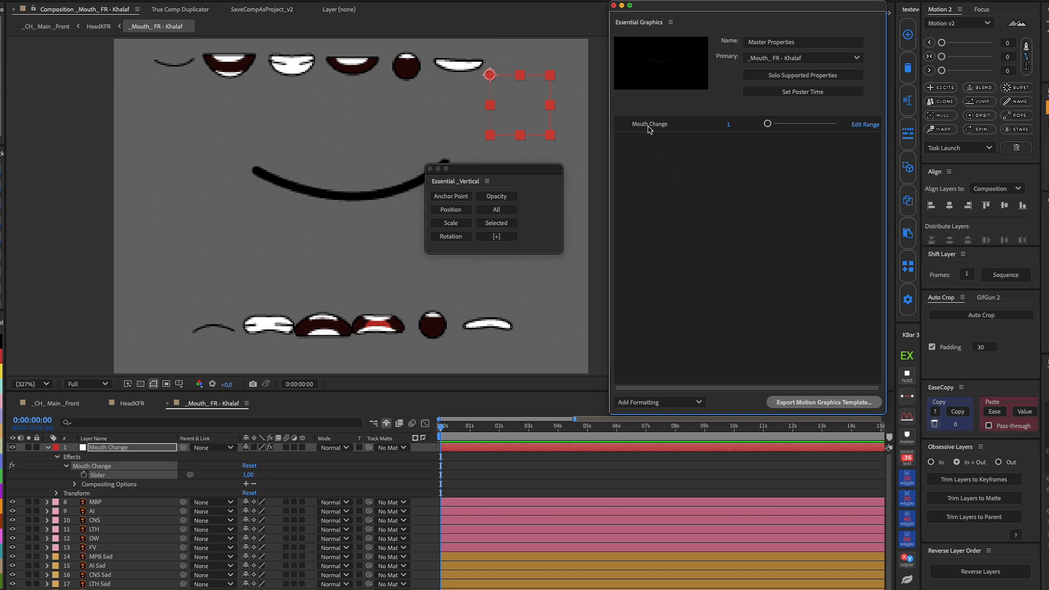
{"action": "left_click", "coordinate": [613, 5]}
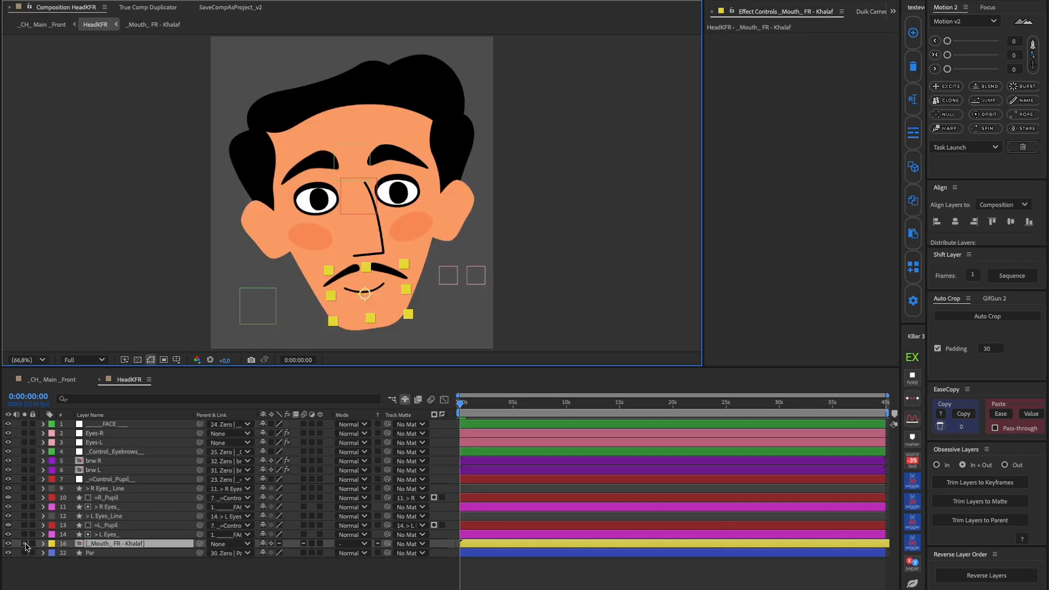
Solo the mouth precomp layer in the HeadKFR composition and reveal its Mouth Change essential property
{"action": "left_click", "coordinate": [24, 544]}
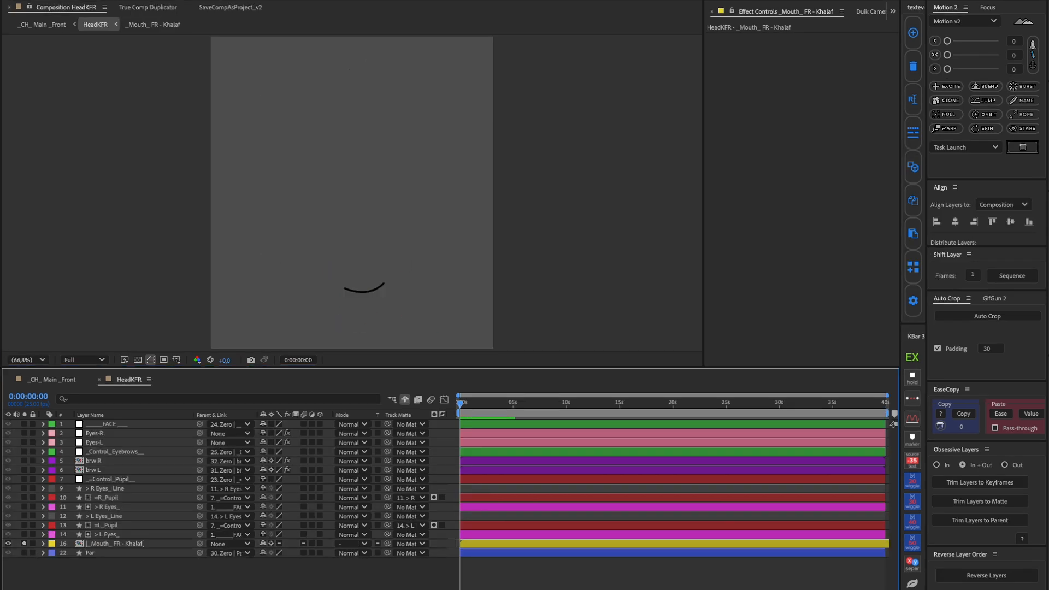
{"action": "left_click", "coordinate": [43, 544]}
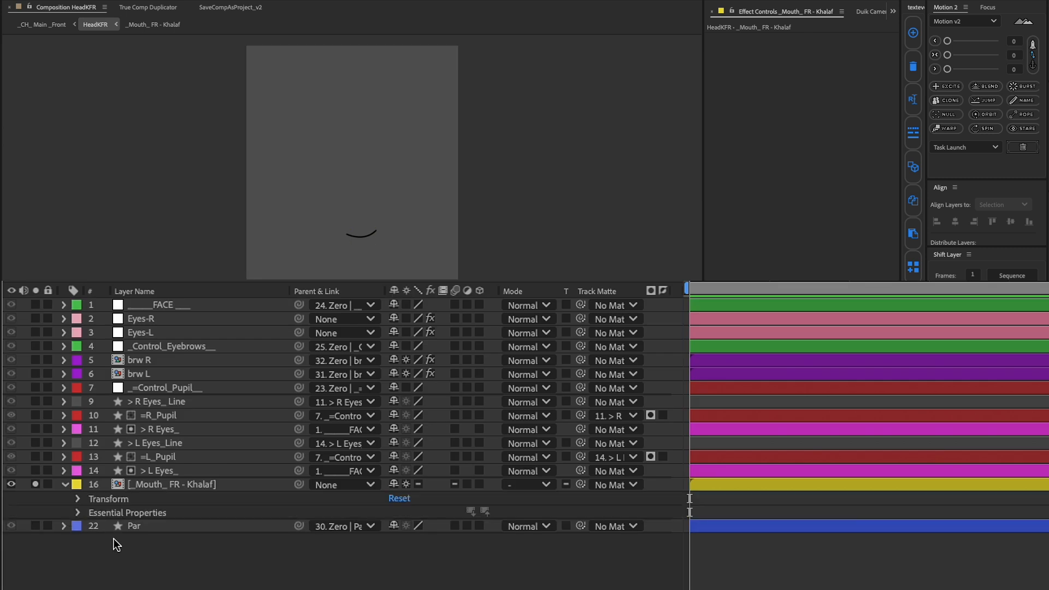
{"action": "left_click", "coordinate": [79, 513]}
{"action": "left_click", "coordinate": [149, 514]}
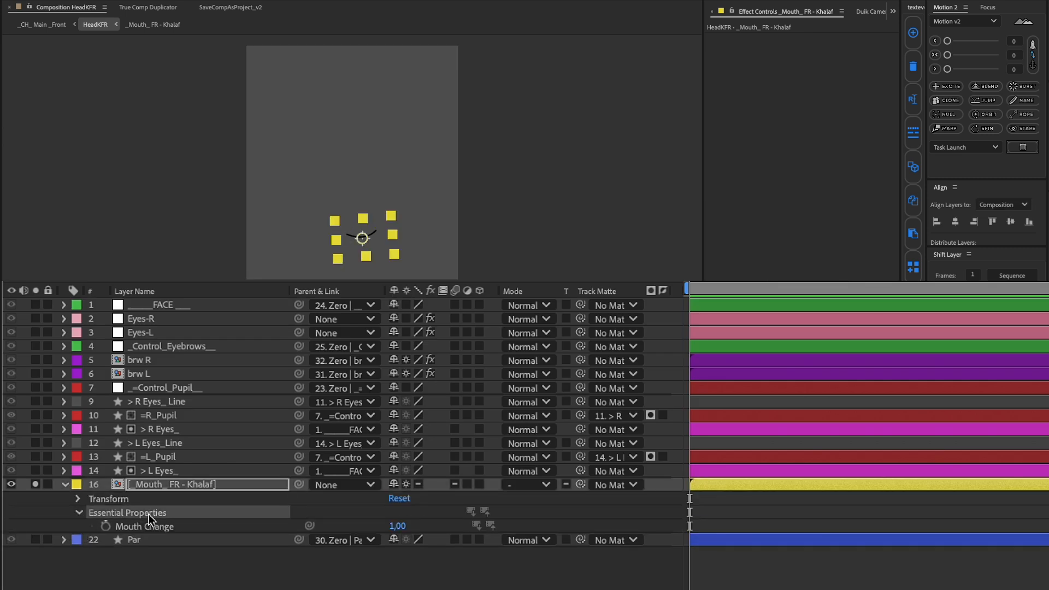
{"action": "left_click", "coordinate": [157, 527]}
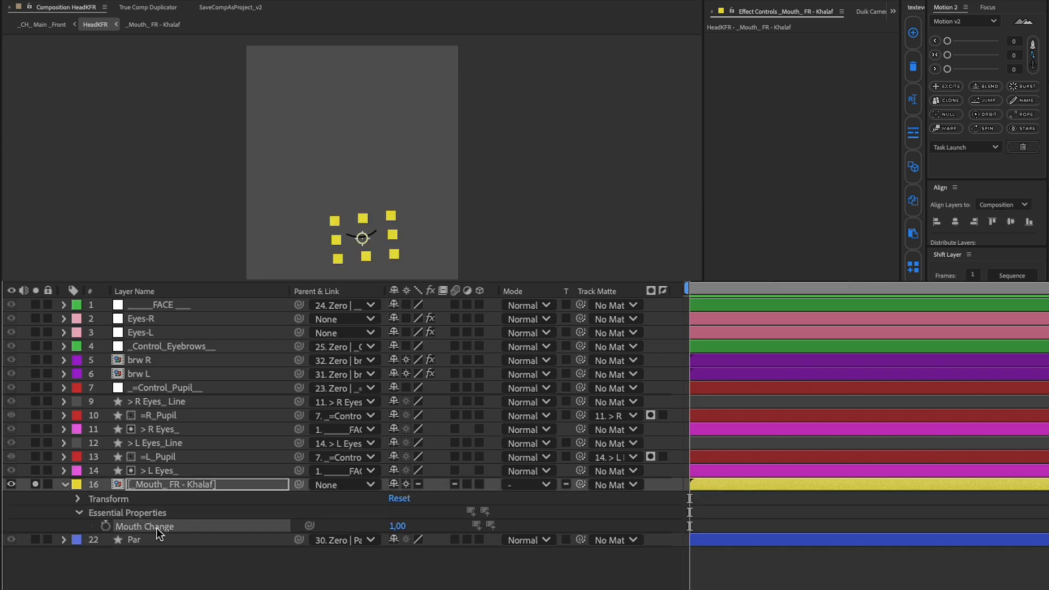
Test the Mouth Change essential property by stepping it up to 6, and set it to 0
{"action": "left_click", "coordinate": [397, 526]}
{"action": "key", "text": "Up"}
{"action": "key", "text": "Up"}
{"action": "key", "text": "Up"}
{"action": "key", "text": "Up"}
{"action": "key", "text": "Up"}
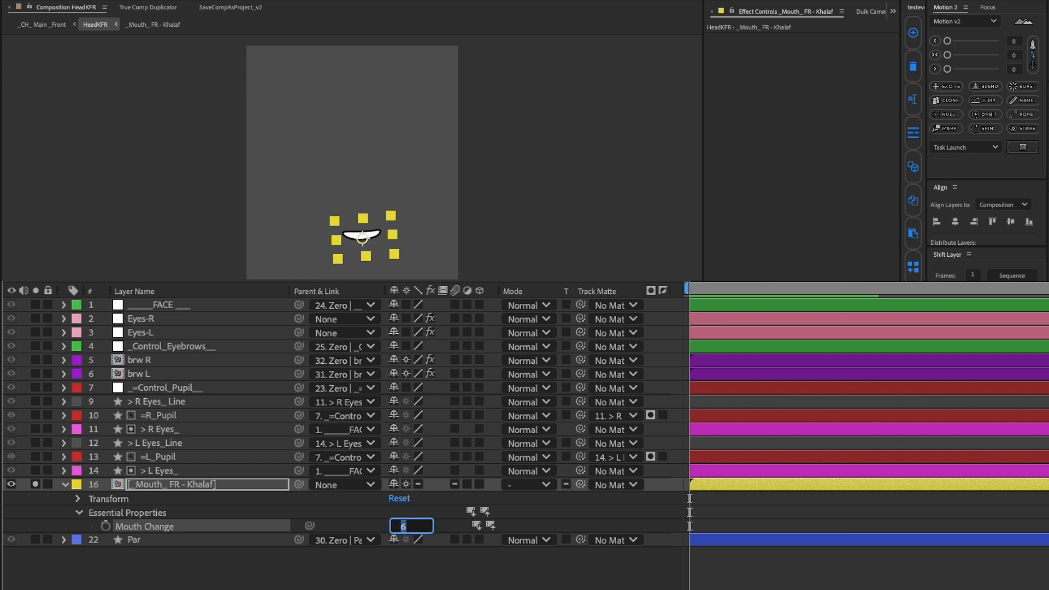
{"action": "type", "text": "0"}
{"action": "left_click", "coordinate": [260, 586]}
Apply a Slider Control effect to the mouth precomp layer in HeadKFR and rename the effect "- Mouth"
{"action": "left_click", "coordinate": [193, 485]}
{"action": "key", "text": "ctrl+space"}
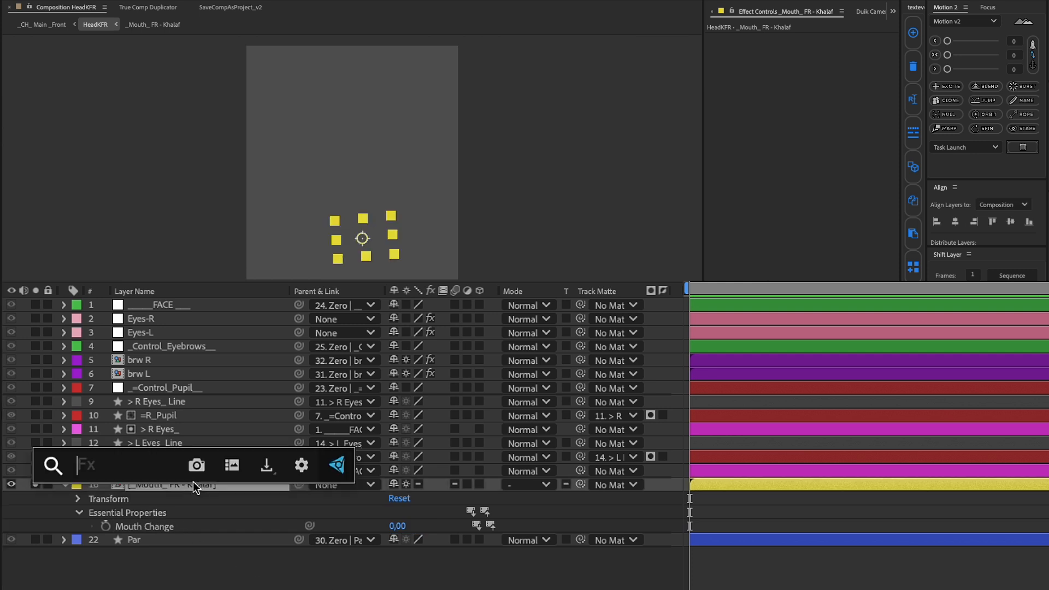
{"action": "type", "text": "Sl"}
{"action": "left_click", "coordinate": [174, 519]}
{"action": "left_click", "coordinate": [765, 67]}
{"action": "key", "text": "Return"}
{"action": "type", "text": "- Mo"}
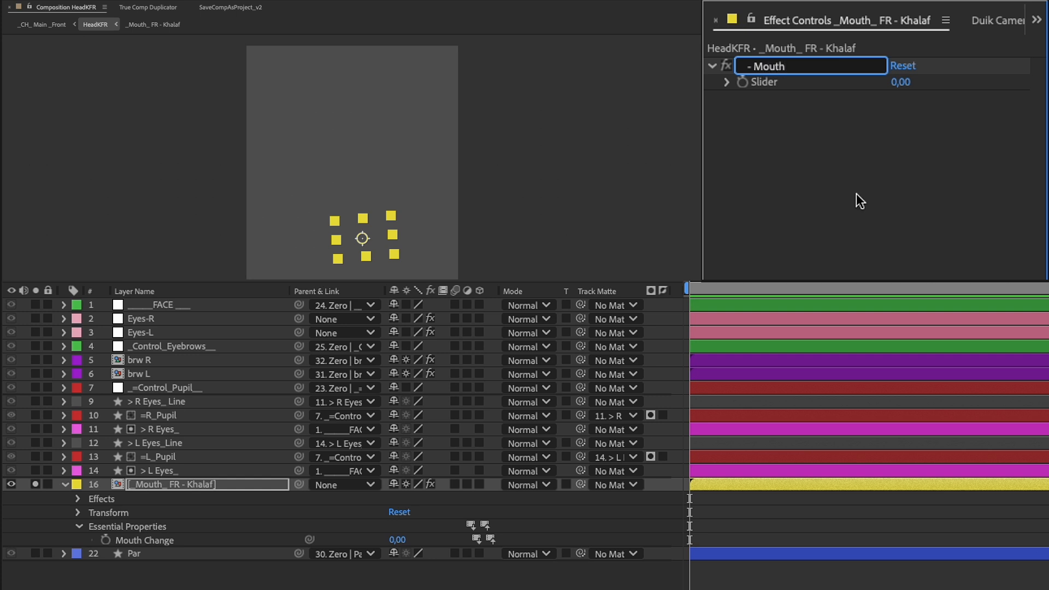
{"action": "type", "text": "uth"}
{"action": "key", "text": "Return"}
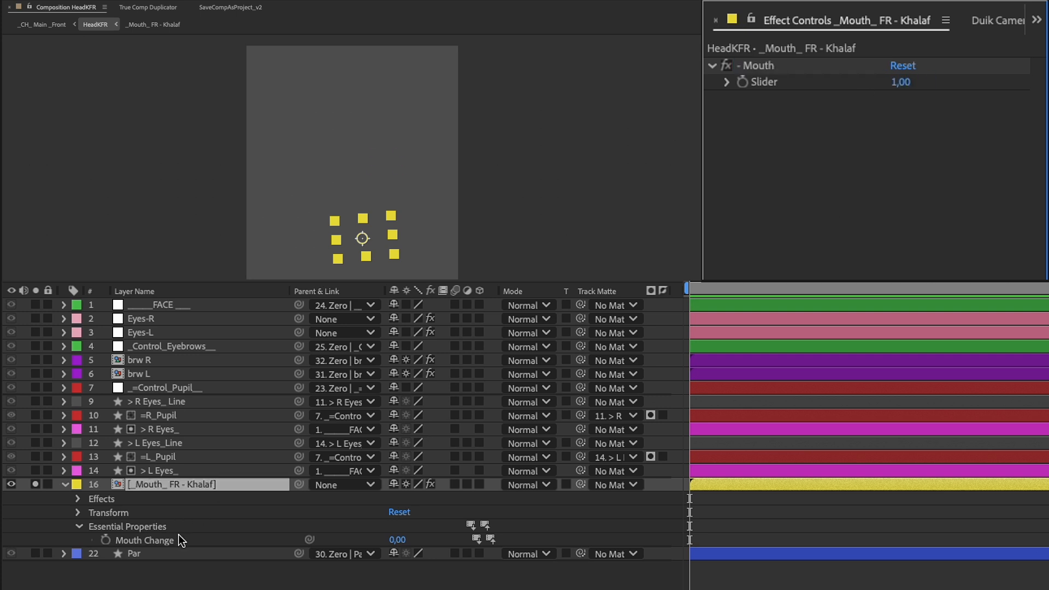
Link the Mouth Change essential property to the "- Mouth" slider and test the slider with a value of 4
{"action": "left_click", "coordinate": [274, 541]}
{"action": "left_click_drag", "start_coordinate": [311, 540], "coordinate": [765, 83]}
{"action": "left_click", "coordinate": [901, 83]}
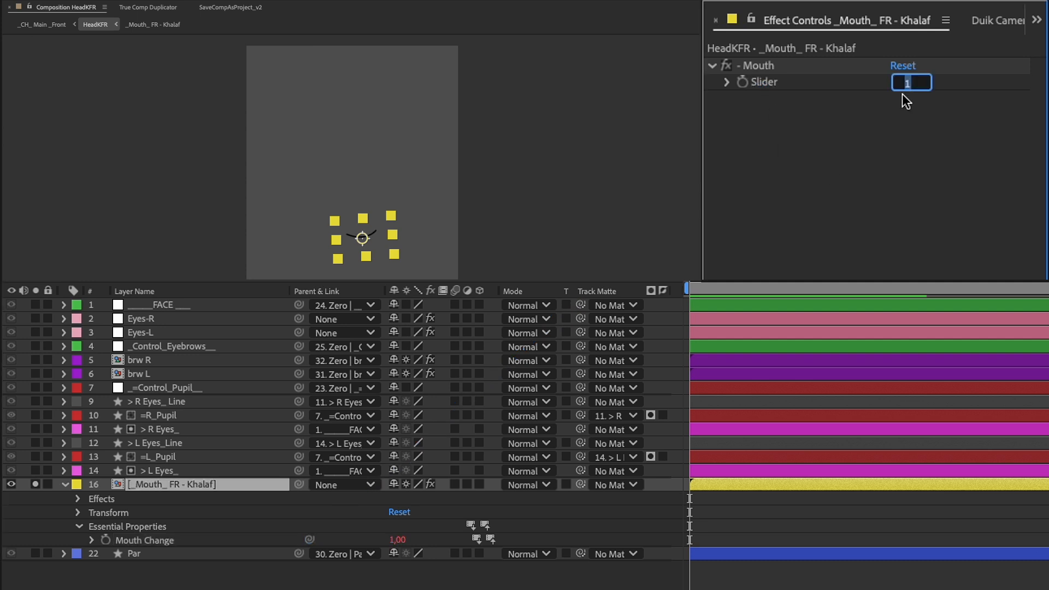
{"action": "type", "text": "4"}
{"action": "key", "text": "Return"}
{"action": "left_click", "coordinate": [859, 137]}
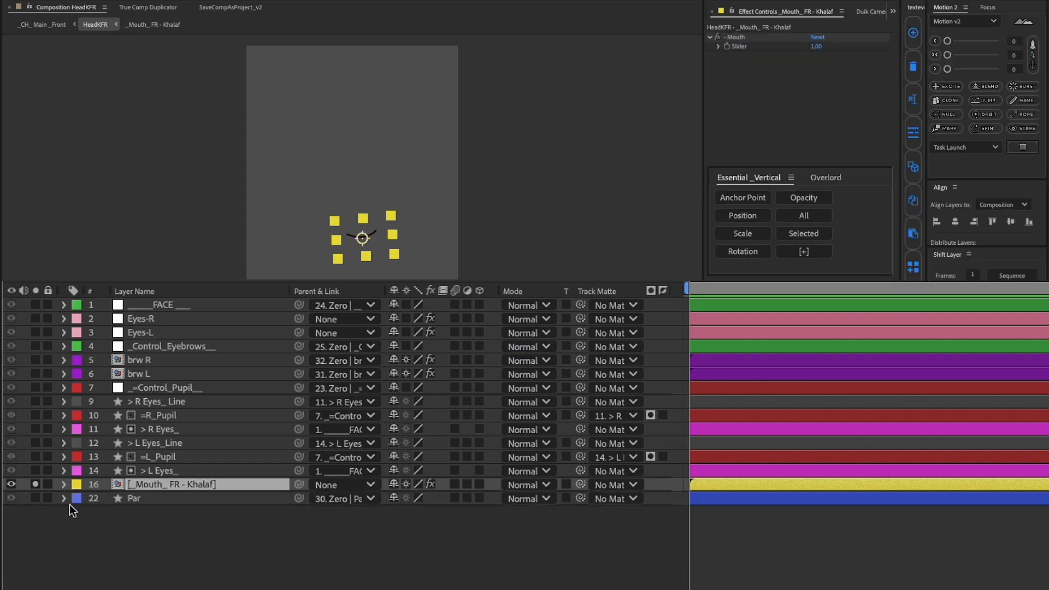
Reveal the "- Mouth" effect's Slider on the mouth layer and add it to HeadKFR's Essential Graphics
{"action": "left_click", "coordinate": [75, 514]}
{"action": "left_click", "coordinate": [175, 486]}
{"action": "left_click", "coordinate": [64, 484]}
{"action": "left_click", "coordinate": [79, 499]}
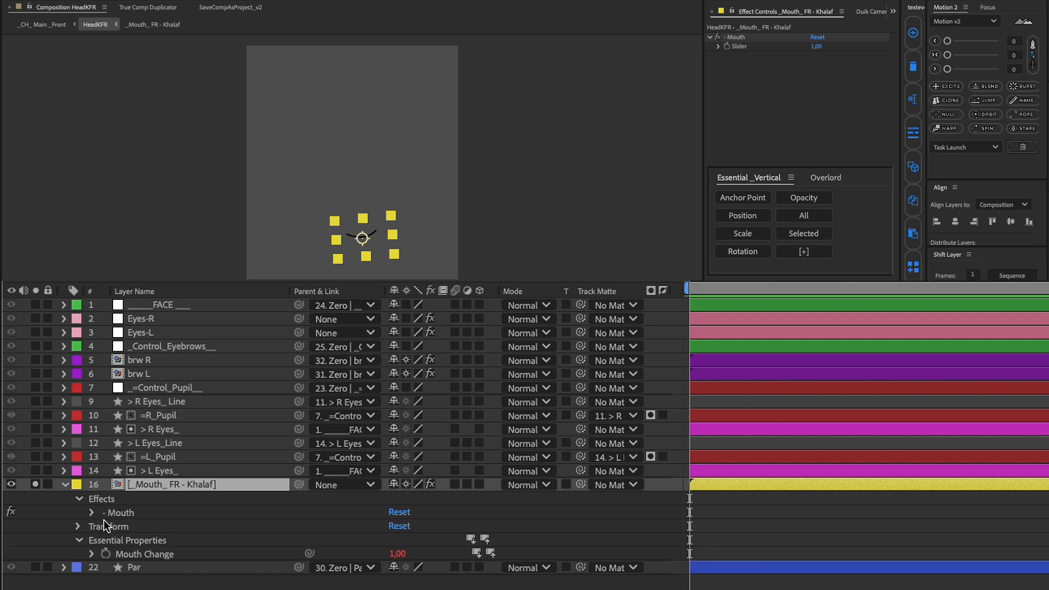
{"action": "left_click", "coordinate": [93, 512]}
{"action": "left_click", "coordinate": [148, 527]}
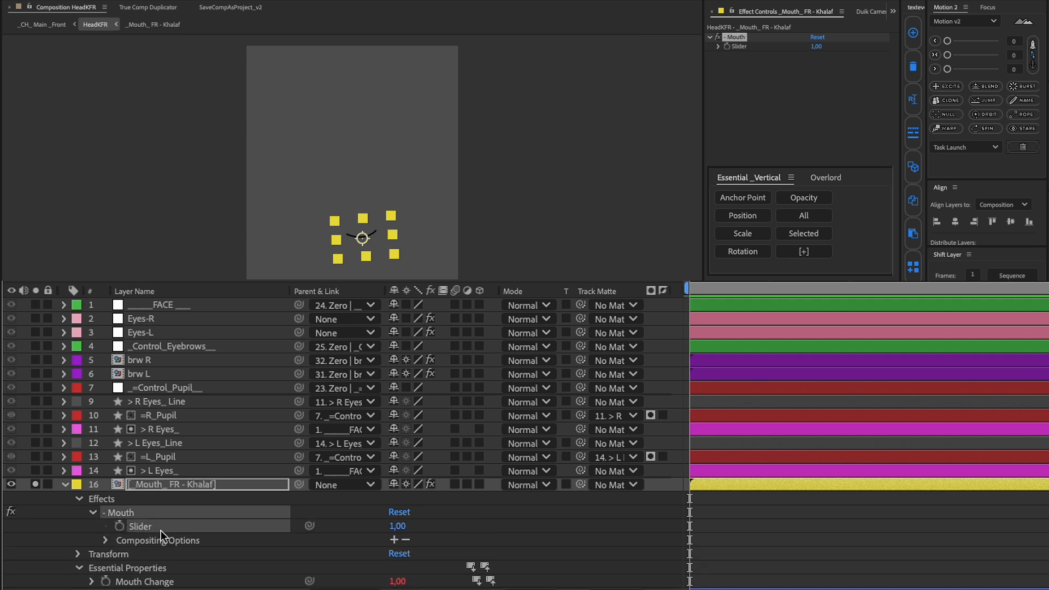
{"action": "left_click", "coordinate": [802, 236]}
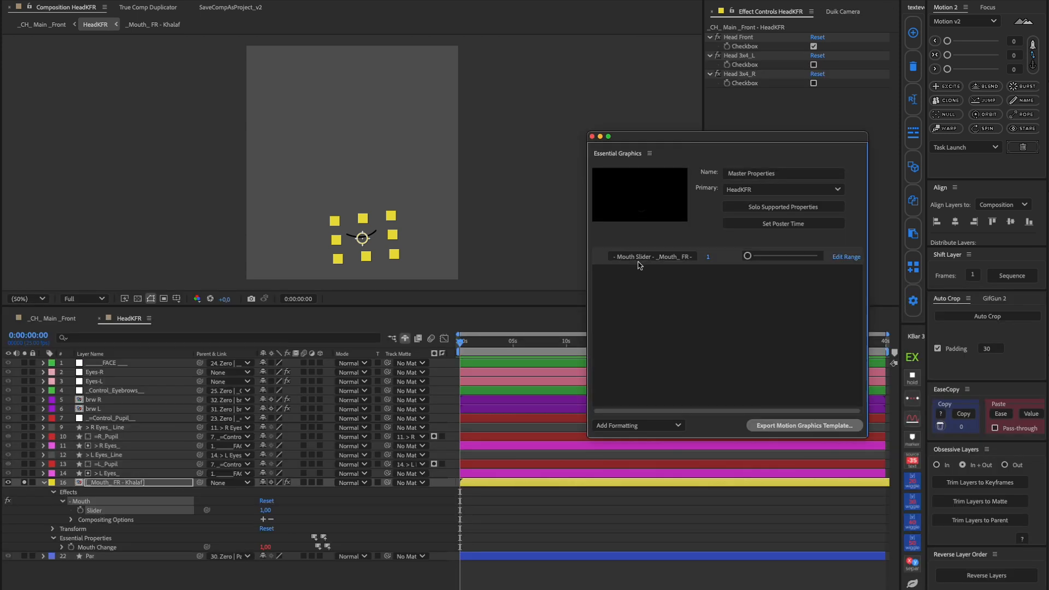
Shorten the new Essential Graphics property's name to "- Mouth Slider"
{"action": "double_click", "coordinate": [638, 258]}
{"action": "left_click_drag", "start_coordinate": [651, 257], "coordinate": [729, 259]}
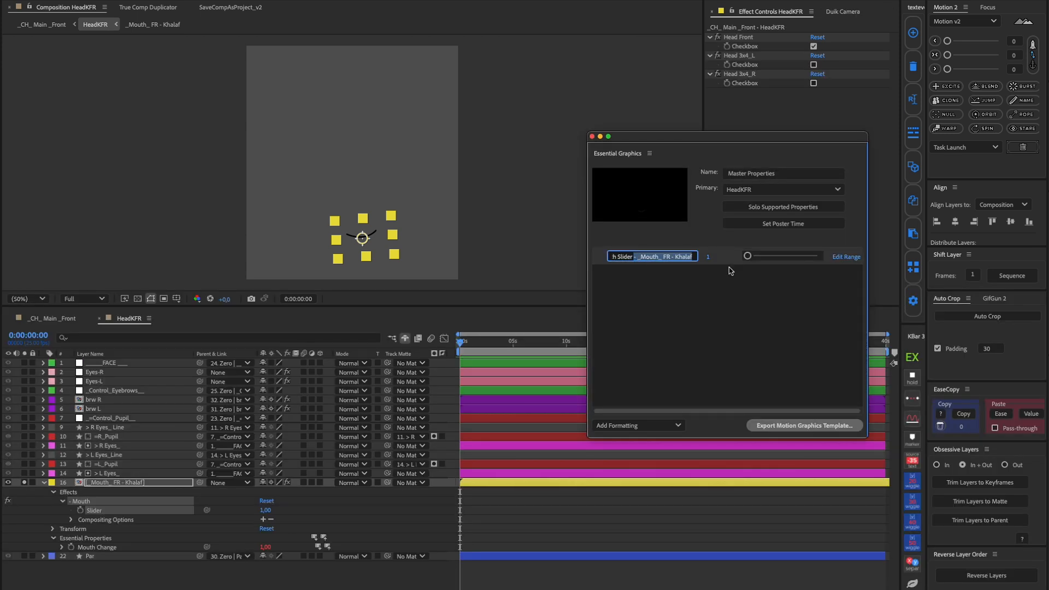
{"action": "key", "text": "BackSpace"}
{"action": "left_click", "coordinate": [719, 322]}
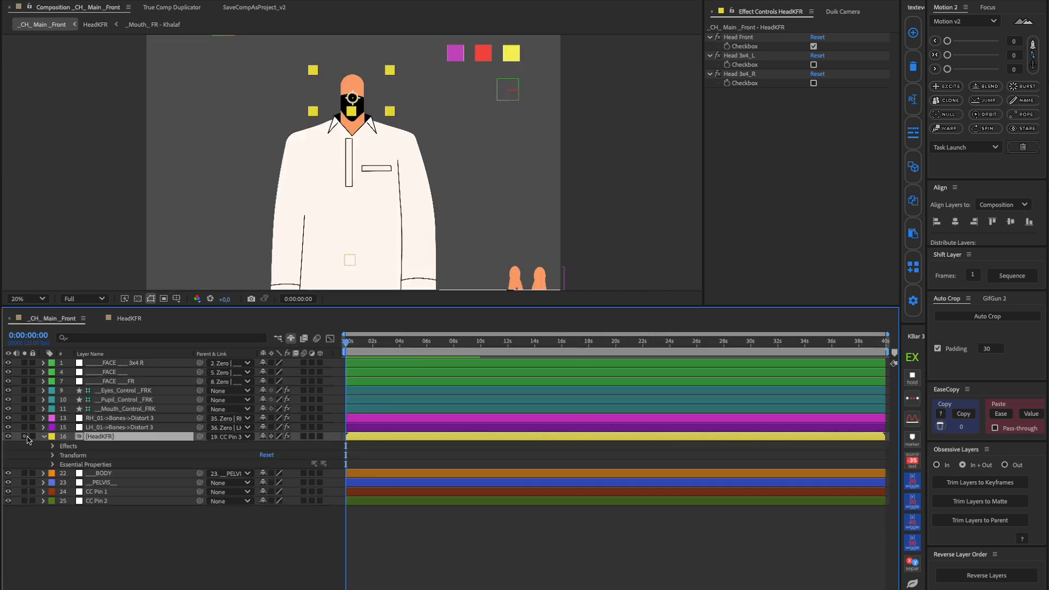
Solo the HeadKFR layer in the _CH_ Main_Front composition and expand its essential properties
{"action": "left_click", "coordinate": [25, 437]}
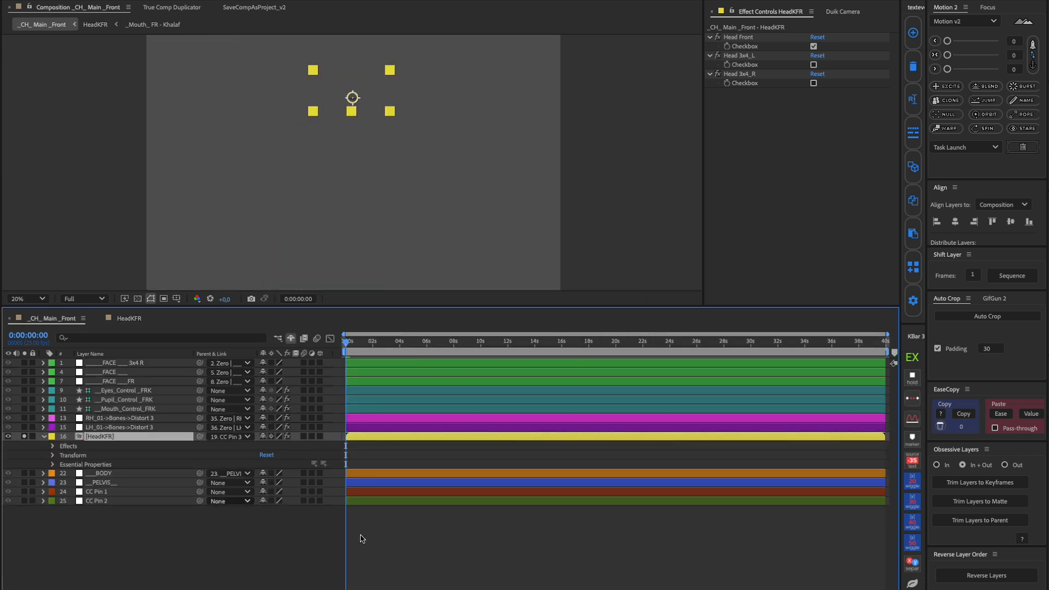
{"action": "left_click", "coordinate": [421, 188]}
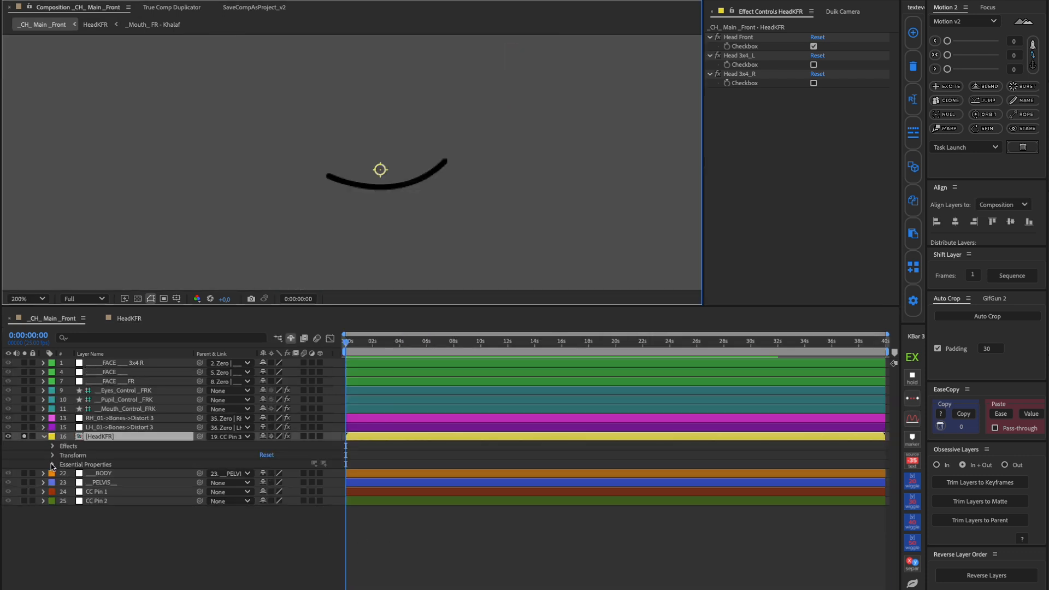
{"action": "left_click", "coordinate": [52, 465]}
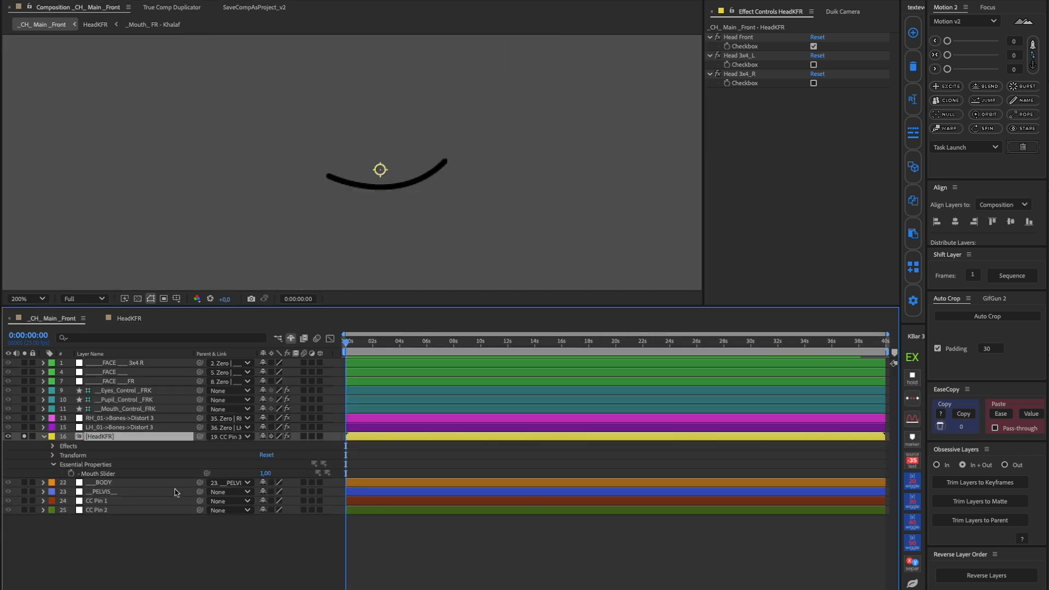
Test the "- Mouth Slider" essential property on HeadKFR by stepping it up three values and back down
{"action": "left_click", "coordinate": [265, 475]}
{"action": "key", "text": "Up"}
{"action": "key", "text": "Up"}
{"action": "key", "text": "Up"}
{"action": "key", "text": "Up"}
{"action": "key", "text": "Up"}
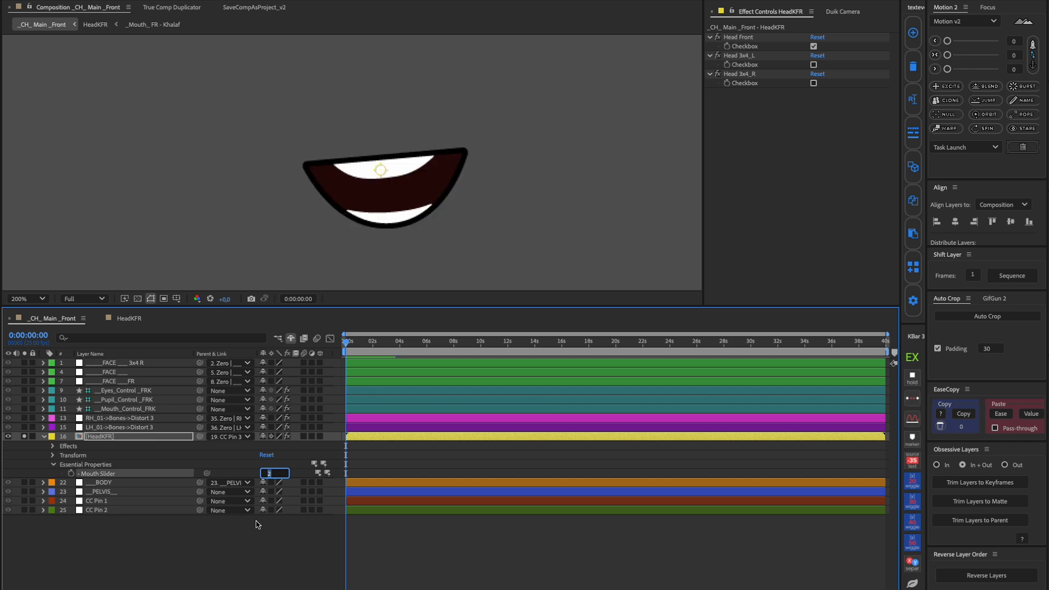
{"action": "key", "text": "Down"}
{"action": "key", "text": "Down"}
{"action": "key", "text": "Down"}
{"action": "key", "text": "Down"}
{"action": "key", "text": "Down"}
{"action": "left_click", "coordinate": [101, 445]}
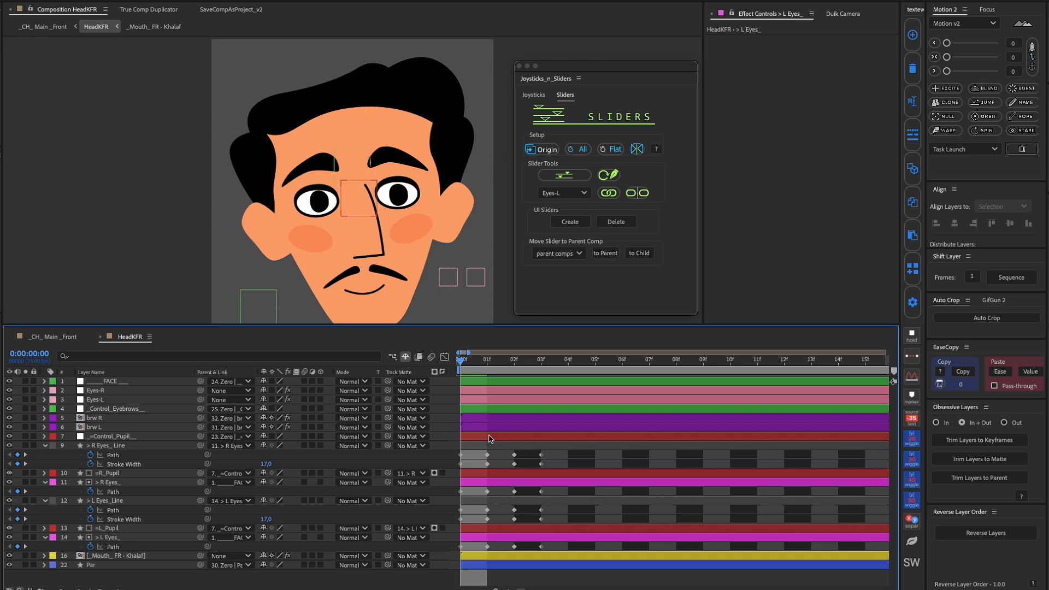
Preview the eye shapes keyframed at frames 1, 2 and 3 in HeadKFR, and return to frame 0
{"action": "left_click", "coordinate": [490, 436]}
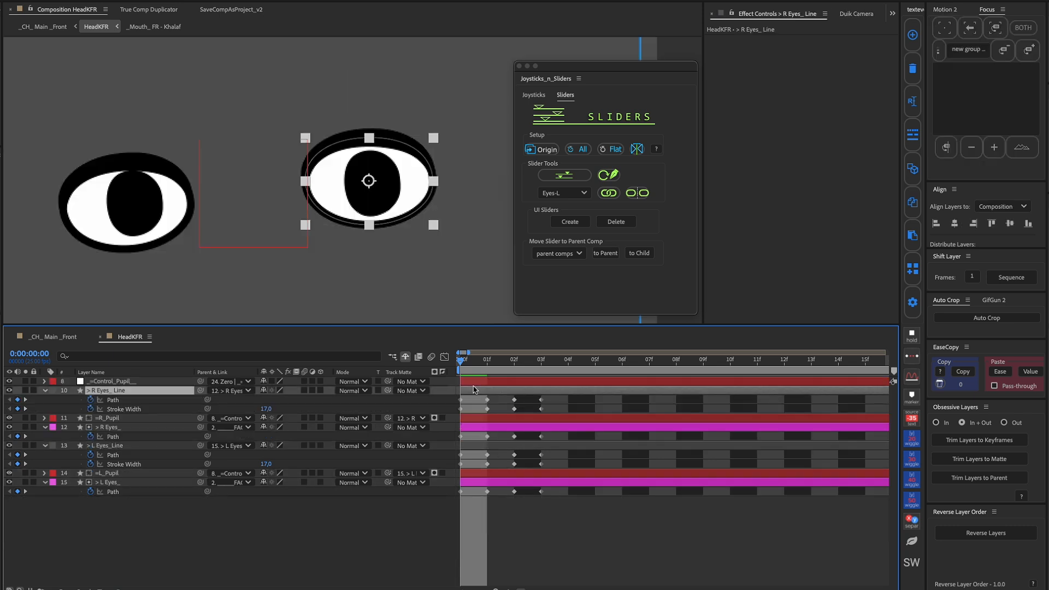
{"action": "left_click", "coordinate": [491, 363]}
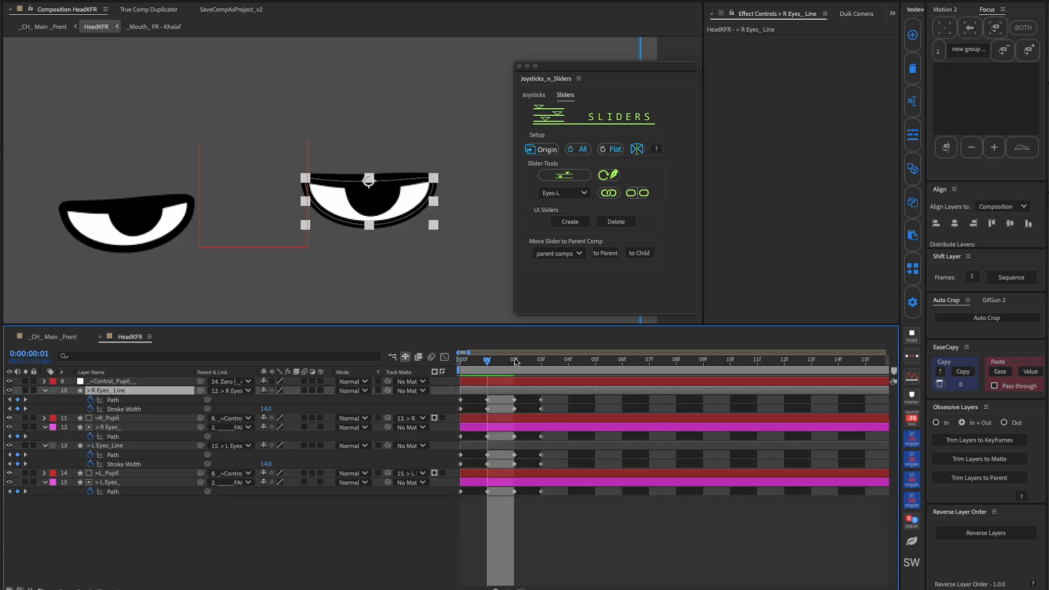
{"action": "left_click", "coordinate": [515, 365]}
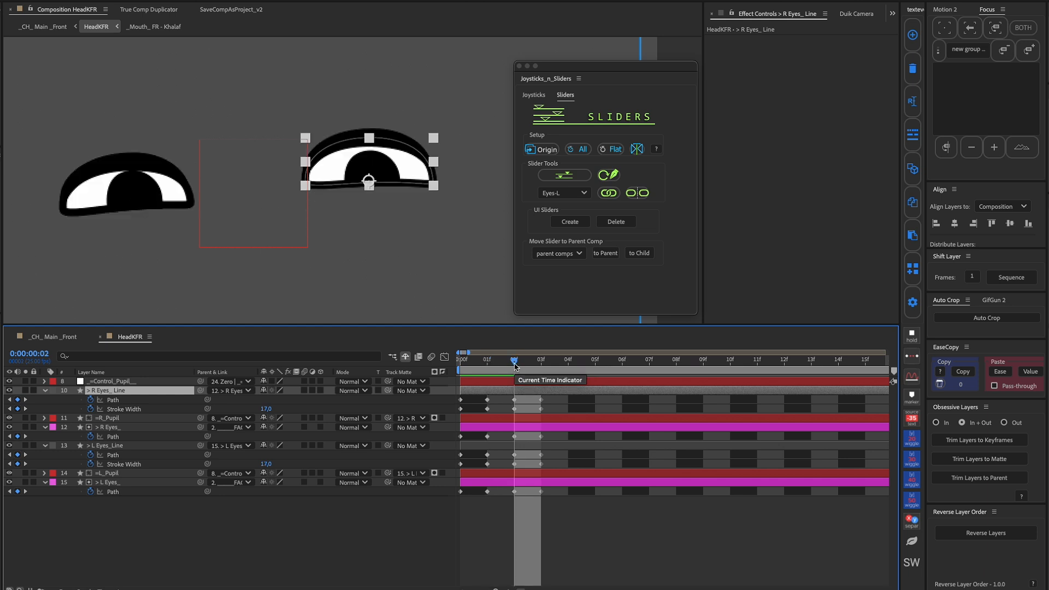
{"action": "left_click", "coordinate": [542, 363]}
{"action": "left_click_drag", "start_coordinate": [541, 363], "coordinate": [460, 363]}
Bind the right eye's Path and Stroke Width keyframes to the Eyes-R controller with Joysticks n Sliders
{"action": "left_click_drag", "start_coordinate": [557, 396], "coordinate": [456, 441]}
{"action": "left_click", "coordinate": [565, 193]}
{"action": "left_click", "coordinate": [561, 207]}
{"action": "left_click", "coordinate": [608, 193]}
Bind the left eye's Path and Stroke Width keyframes to the Eyes-L controller with Joysticks n Sliders
{"action": "left_click_drag", "start_coordinate": [551, 452], "coordinate": [456, 495]}
{"action": "left_click", "coordinate": [564, 193]}
{"action": "left_click", "coordinate": [562, 216]}
{"action": "left_click", "coordinate": [609, 193]}
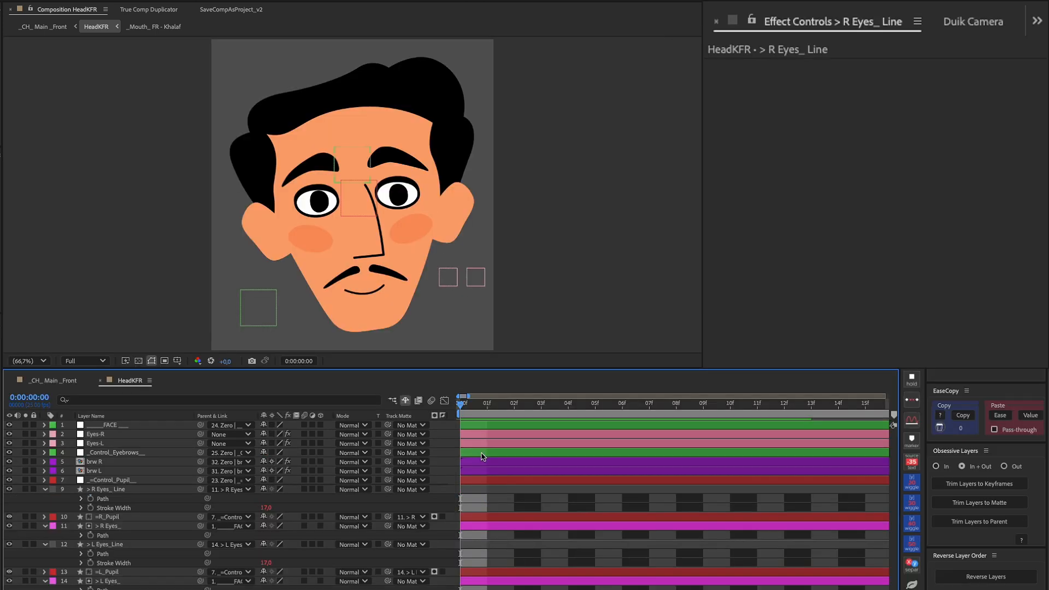
Test the UP, Down and CLOSE sliders on the Eyes-L and Eyes-R controllers, returning each to 0
{"action": "left_click", "coordinate": [451, 282]}
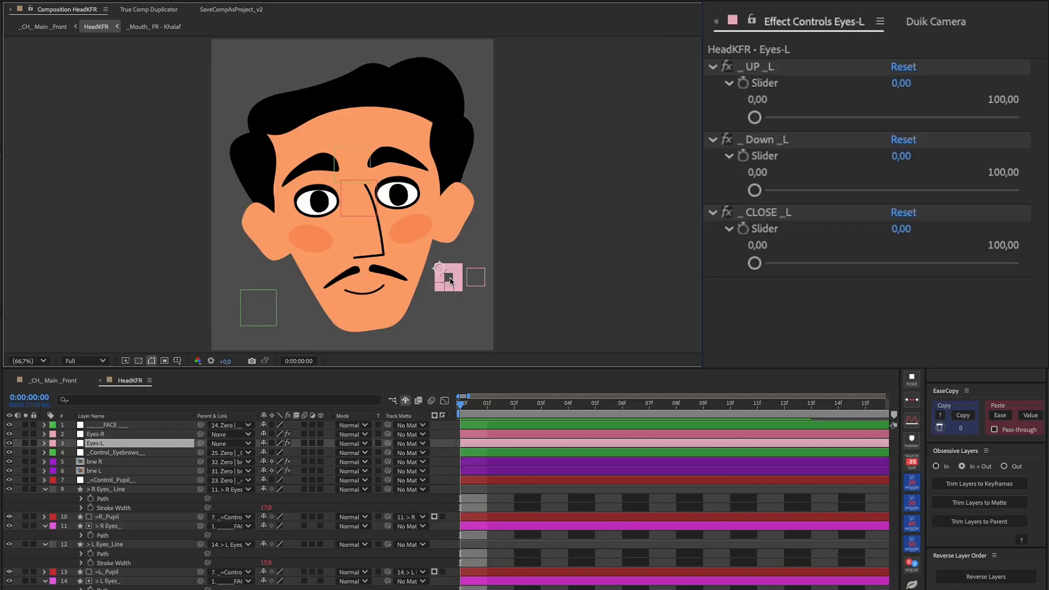
{"action": "mouse_move", "coordinate": [755, 116]}
{"action": "left_mouse_down"}
{"action": "mouse_move", "coordinate": [995, 124]}
{"action": "mouse_move", "coordinate": [747, 134]}
{"action": "left_mouse_up"}
{"action": "mouse_move", "coordinate": [755, 190]}
{"action": "left_mouse_down"}
{"action": "mouse_move", "coordinate": [1038, 197]}
{"action": "mouse_move", "coordinate": [754, 191]}
{"action": "left_mouse_up"}
{"action": "mouse_move", "coordinate": [754, 263]}
{"action": "left_mouse_down"}
{"action": "mouse_move", "coordinate": [1031, 264]}
{"action": "mouse_move", "coordinate": [755, 263]}
{"action": "left_mouse_up"}
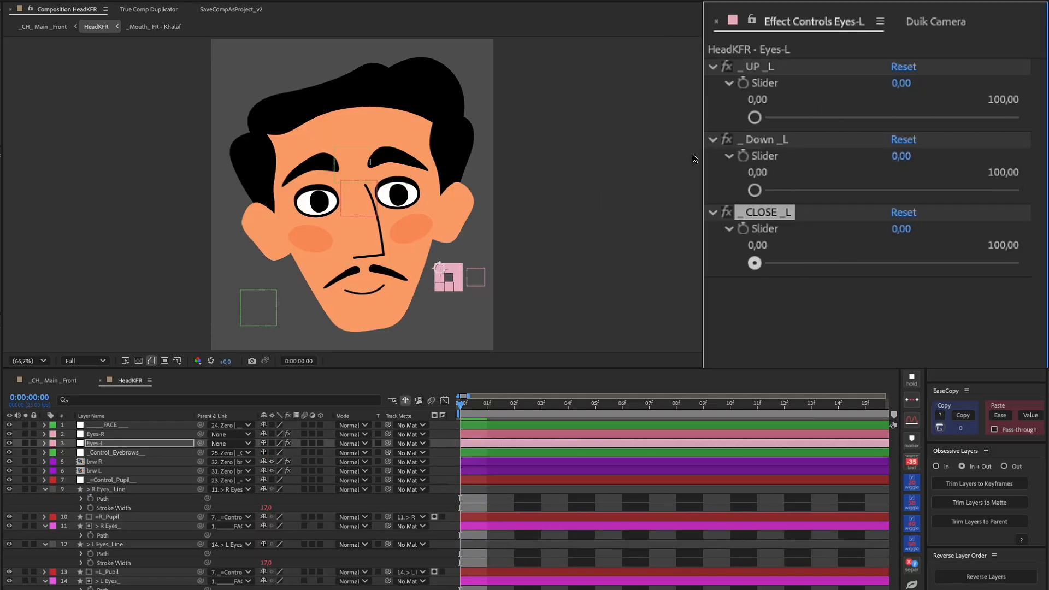
{"action": "key", "text": "ctrl+Up"}
{"action": "mouse_move", "coordinate": [755, 117]}
{"action": "left_mouse_down"}
{"action": "mouse_move", "coordinate": [998, 122]}
{"action": "mouse_move", "coordinate": [752, 120]}
{"action": "left_mouse_up"}
{"action": "mouse_move", "coordinate": [754, 190]}
{"action": "left_mouse_down"}
{"action": "mouse_move", "coordinate": [1040, 194]}
{"action": "mouse_move", "coordinate": [755, 191]}
{"action": "left_mouse_up"}
{"action": "mouse_move", "coordinate": [759, 265]}
{"action": "left_mouse_down"}
{"action": "mouse_move", "coordinate": [1044, 273]}
{"action": "mouse_move", "coordinate": [754, 263]}
{"action": "left_mouse_up"}
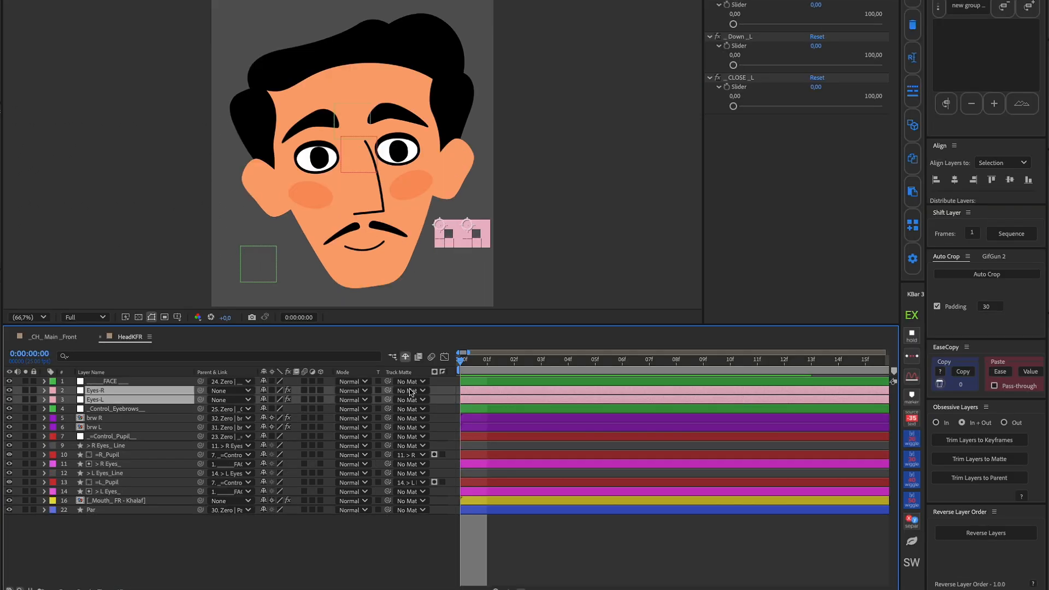
Filter the timeline by "slide" and add the Eyes-L controller's CLOSE, Down and UP sliders to Essential Graphics
{"action": "left_click", "coordinate": [195, 357]}
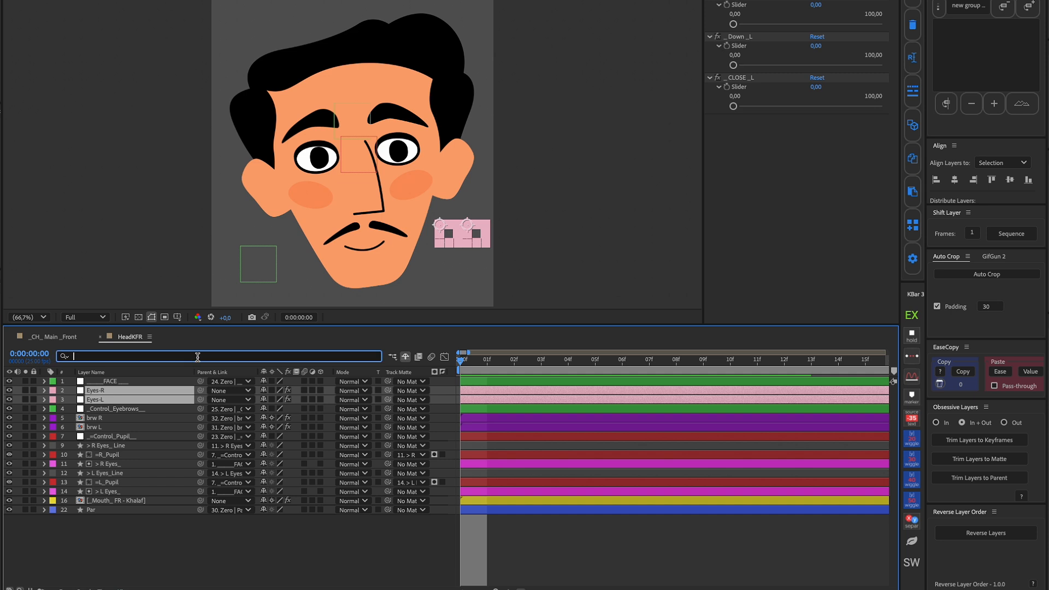
{"action": "type", "text": "slide"}
{"action": "left_click", "coordinate": [327, 420]}
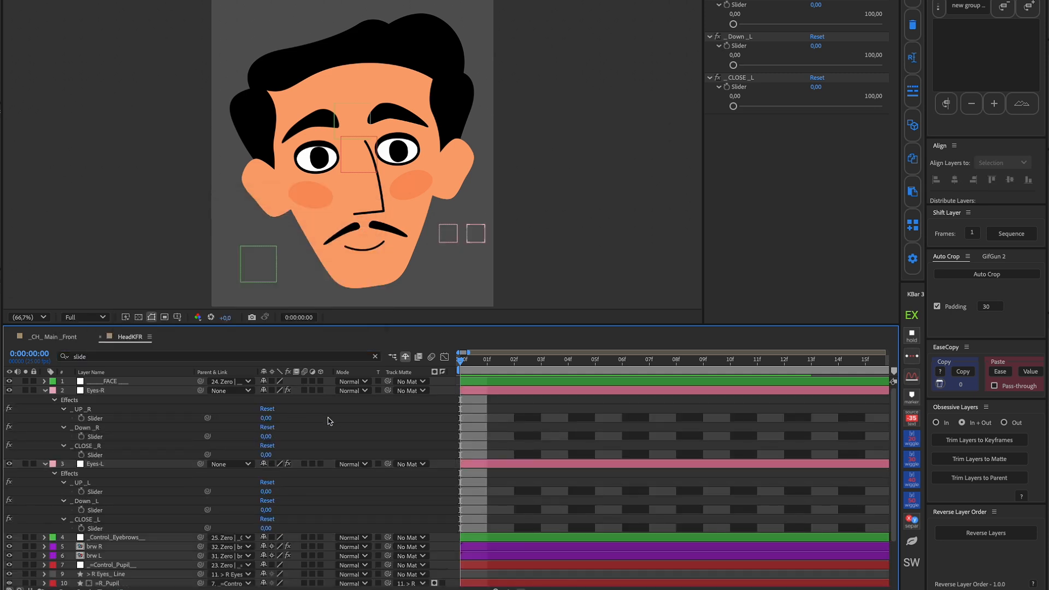
{"action": "left_click", "coordinate": [97, 529]}
{"action": "left_click", "coordinate": [496, 329]}
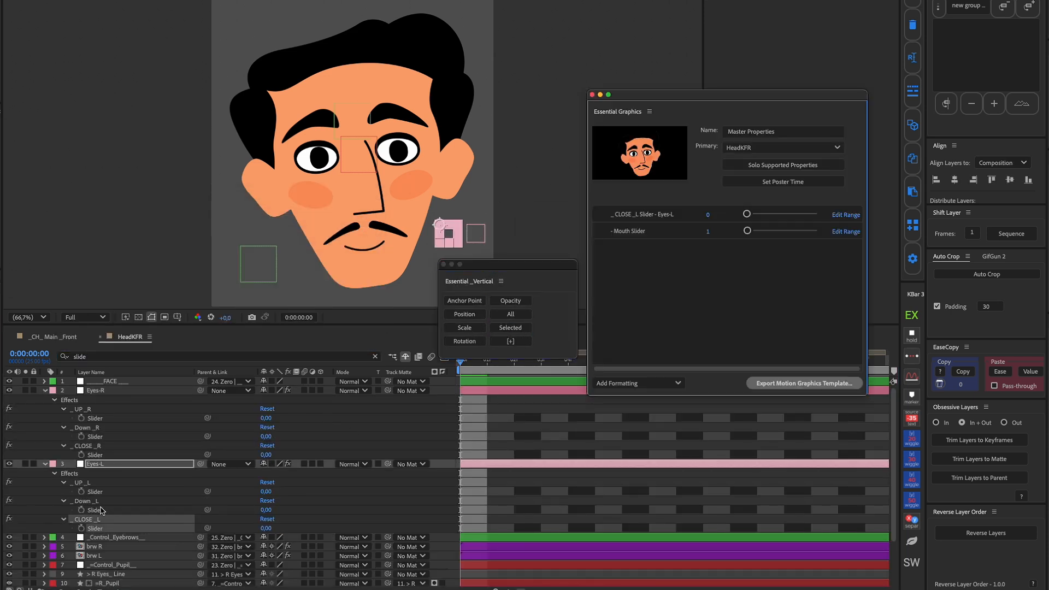
{"action": "left_click", "coordinate": [97, 510]}
{"action": "left_click", "coordinate": [505, 328]}
{"action": "left_click", "coordinate": [96, 492]}
{"action": "left_click", "coordinate": [506, 328]}
Add the Eyes-R controller's CLOSE, Down and UP sliders to Essential Graphics
{"action": "left_click", "coordinate": [110, 455]}
{"action": "left_click", "coordinate": [508, 328]}
{"action": "left_click", "coordinate": [96, 437]}
{"action": "left_click", "coordinate": [508, 328]}
{"action": "left_click", "coordinate": [96, 418]}
{"action": "left_click", "coordinate": [508, 328]}
Shorten the left-eye Essential Graphics property names to _ CLOSE _L, _ Down _L and _ UP _L
{"action": "left_click_drag", "start_coordinate": [644, 298], "coordinate": [697, 282]}
{"action": "key", "text": "BackSpace"}
{"action": "key", "text": "BackSpace"}
{"action": "left_click", "coordinate": [639, 266]}
{"action": "left_click_drag", "start_coordinate": [635, 265], "coordinate": [697, 249]}
Shorten the right-eye Essential Graphics property names to _CLOSE _R, _ Down _R and _ UP _R
{"action": "key", "text": "BackSpace"}
{"action": "left_click", "coordinate": [640, 249]}
{"action": "key", "text": "BackSpace"}
{"action": "left_click_drag", "start_coordinate": [637, 232], "coordinate": [705, 232]}
{"action": "key", "text": "BackSpace"}
{"action": "left_click", "coordinate": [652, 217]}
{"action": "left_click_drag", "start_coordinate": [636, 217], "coordinate": [697, 217]}
{"action": "key", "text": "BackSpace"}
{"action": "left_click", "coordinate": [601, 181]}
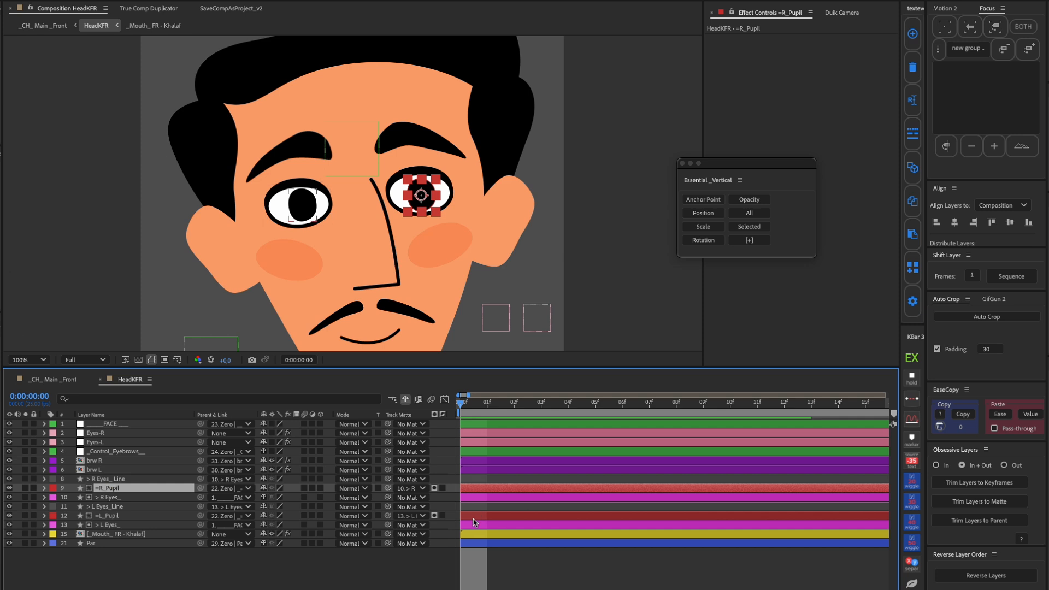
Isolate the two pupil layers, create a parent null controller for them and name it _=Control_Pupil__
{"action": "left_click", "coordinate": [106, 515], "text": "ctrl"}
{"action": "left_click", "coordinate": [25, 488]}
{"action": "left_click", "coordinate": [953, 109]}
{"action": "left_click", "coordinate": [950, 114]}
{"action": "key", "text": "Return"}
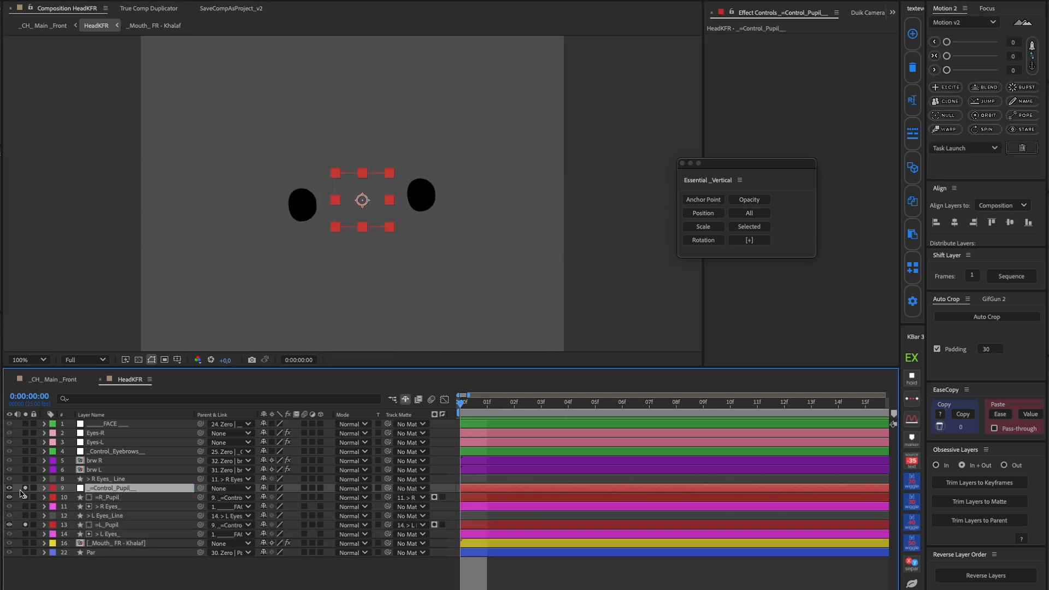
{"action": "left_click", "coordinate": [25, 488]}
Zero out the _=Control_Pupil__ null's transformation with Duik's Add zero and add its Position to Essential Graphics
{"action": "key", "text": "p"}
{"action": "left_click", "coordinate": [96, 497]}
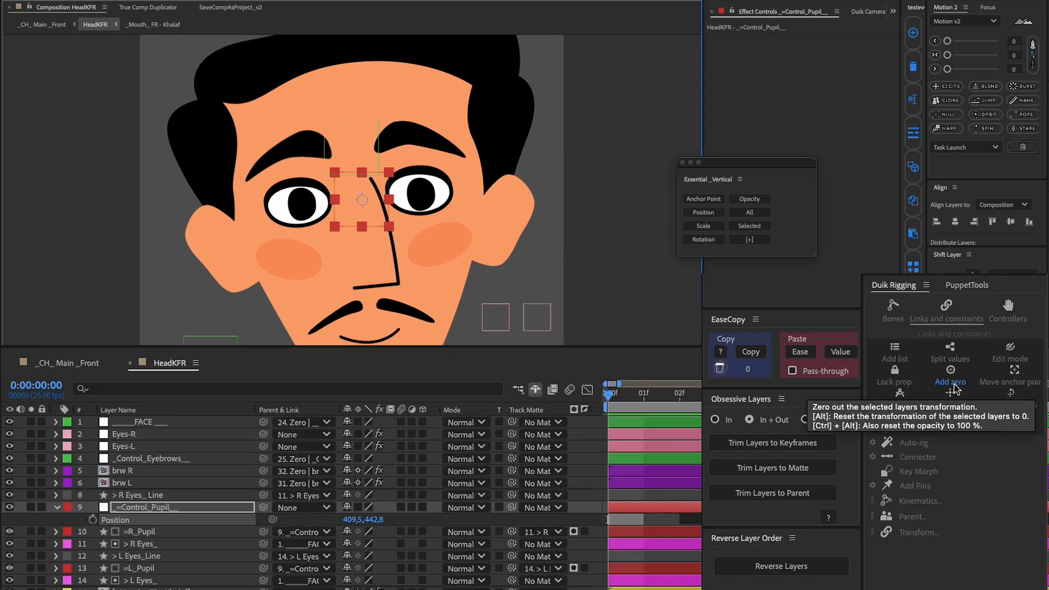
{"action": "left_click", "coordinate": [956, 382]}
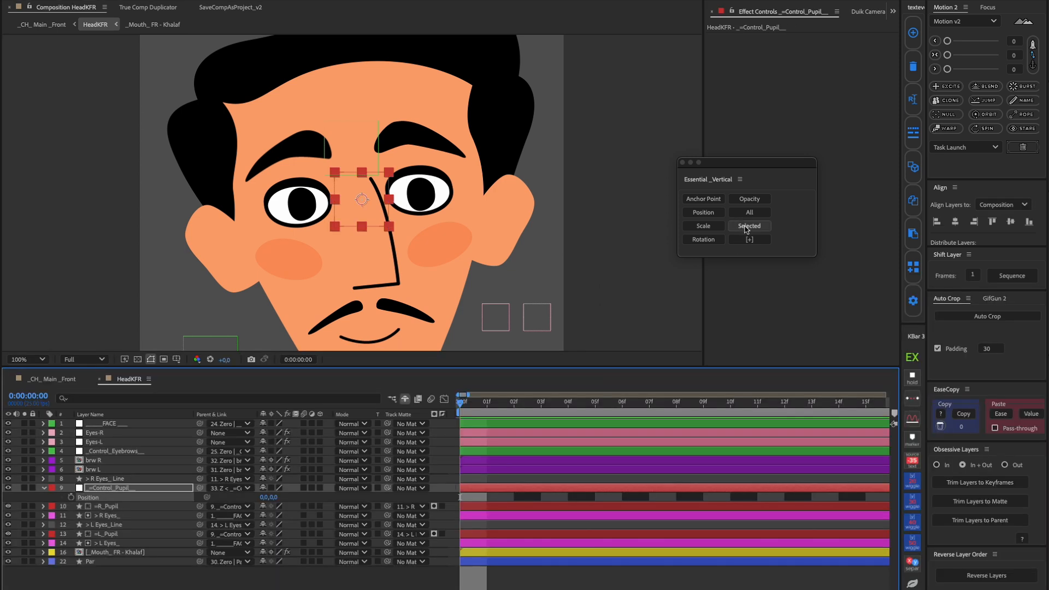
{"action": "left_click", "coordinate": [748, 225]}
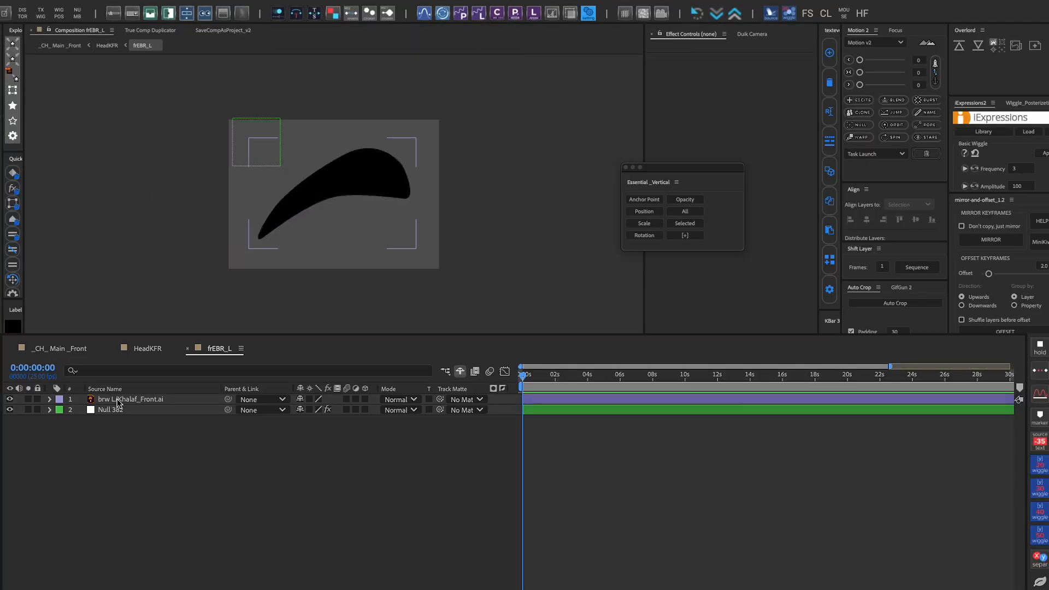
Duplicate the eyebrow layer in frEBR_L, flip the copy vertically and rotate it into a second brow shape
{"action": "left_click", "coordinate": [117, 403]}
{"action": "key", "text": "ctrl+d"}
{"action": "left_click", "coordinate": [168, 13]}
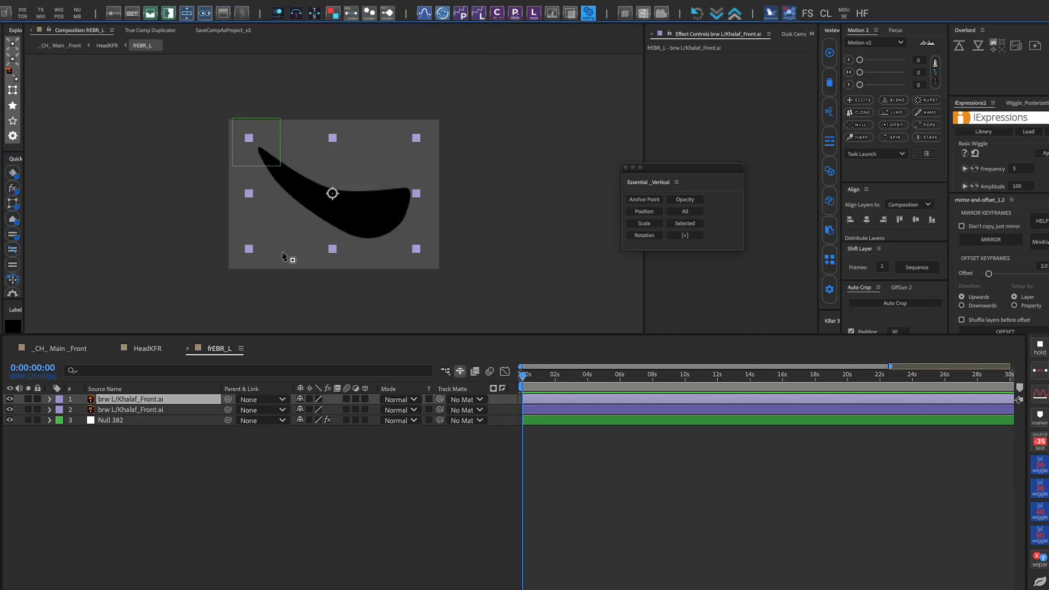
{"action": "key", "text": "r"}
{"action": "left_click_drag", "start_coordinate": [307, 410], "coordinate": [135, 426]}
Paste the Opacity expression driven by Change_EyeBR's EBR_L slider onto both eyebrow layers and expand the expression fields
{"action": "left_click", "coordinate": [461, 472]}
{"action": "left_click", "coordinate": [546, 400]}
{"action": "left_click", "coordinate": [542, 411], "text": "shift"}
{"action": "key", "text": "ctrl+v"}
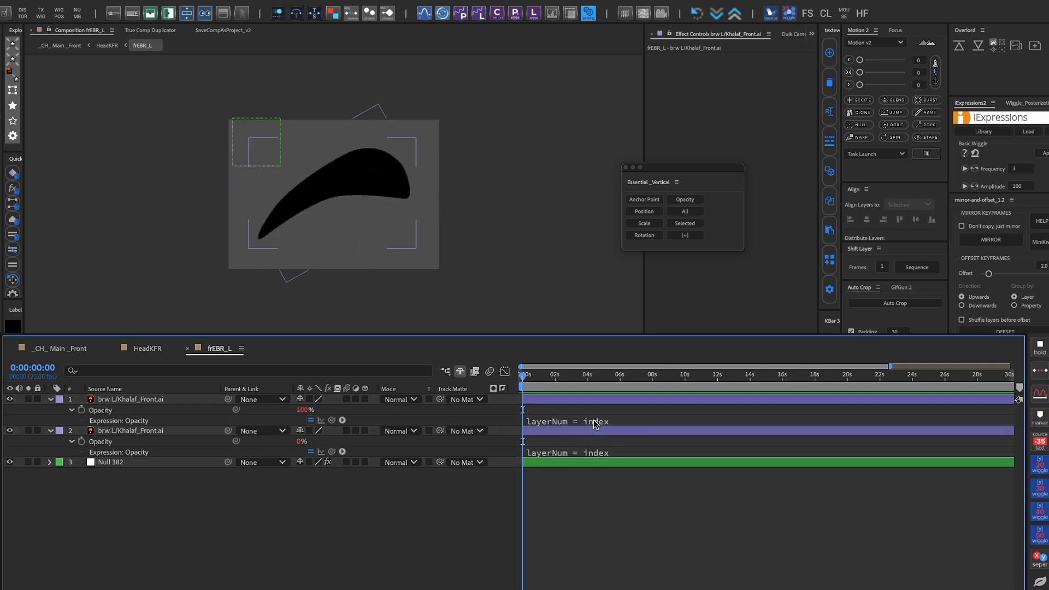
{"action": "left_click", "coordinate": [594, 420]}
{"action": "left_click", "coordinate": [596, 527]}
{"action": "left_click", "coordinate": [472, 541]}
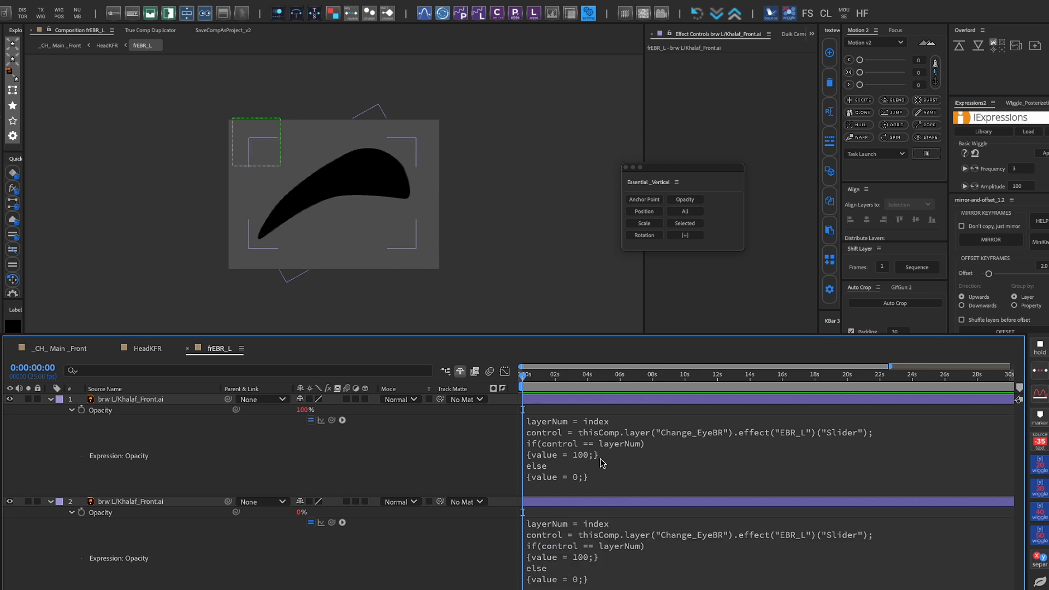
Examine the layer index term in the first eyebrow layer's Opacity expression, and collapse the layers' properties
{"action": "left_click", "coordinate": [612, 424]}
{"action": "left_click", "coordinate": [618, 422]}
{"action": "left_click_drag", "start_coordinate": [618, 420], "coordinate": [642, 421]}
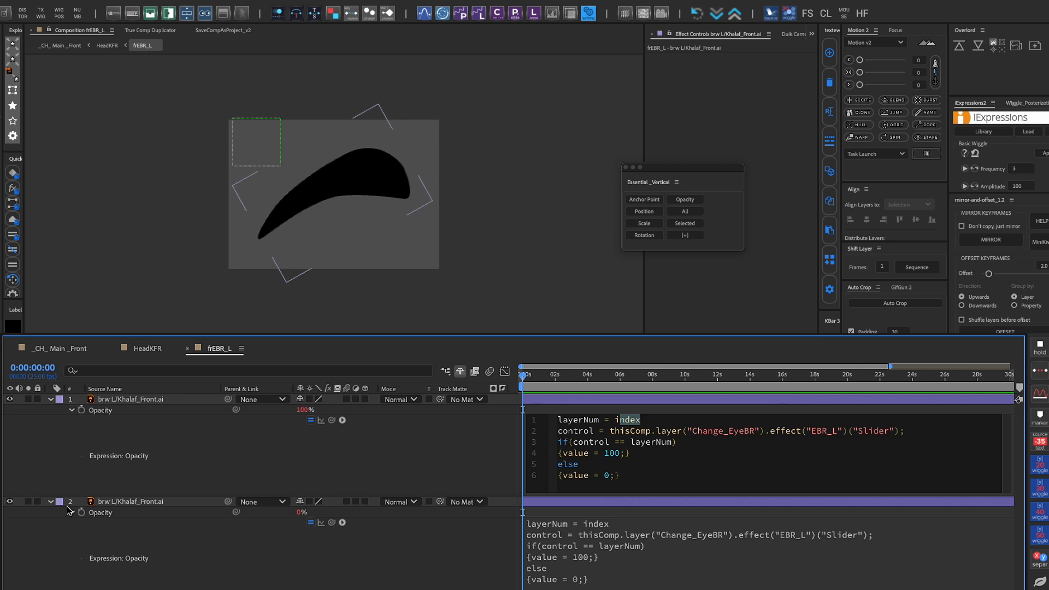
{"action": "left_click", "coordinate": [327, 465]}
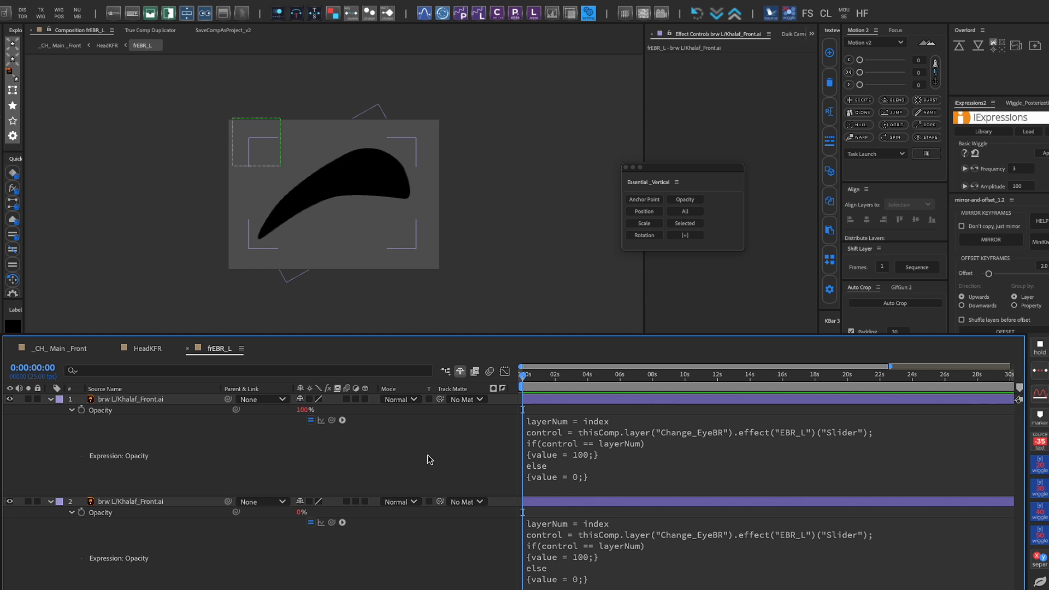
{"action": "key", "text": "u"}
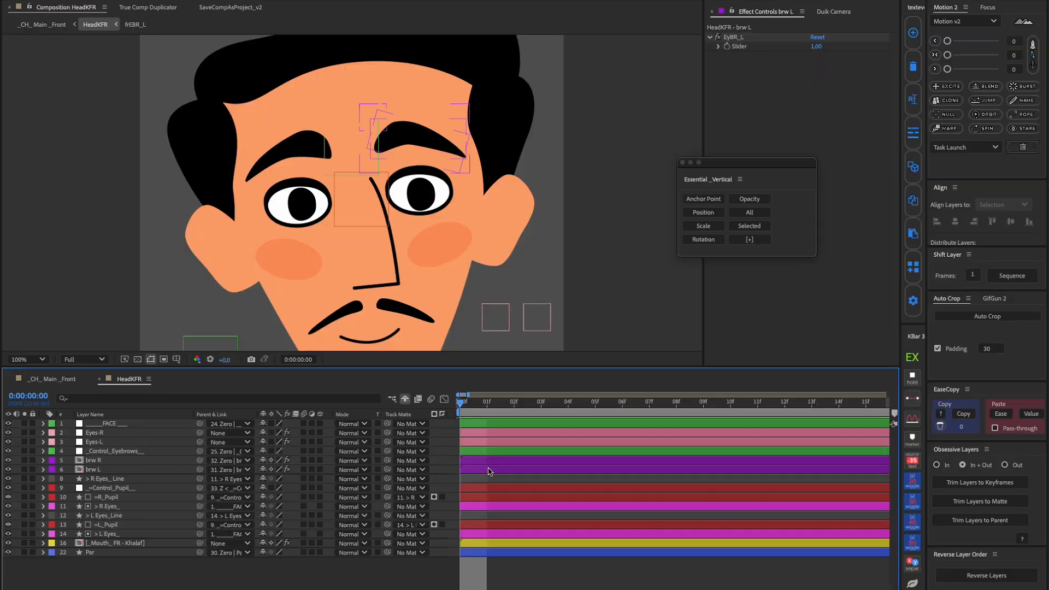
Test the EyBR_L and EyBR_R sliders on the brow layers with a value of 2, and set both to 1
{"action": "left_click", "coordinate": [474, 470]}
{"action": "left_click", "coordinate": [817, 47]}
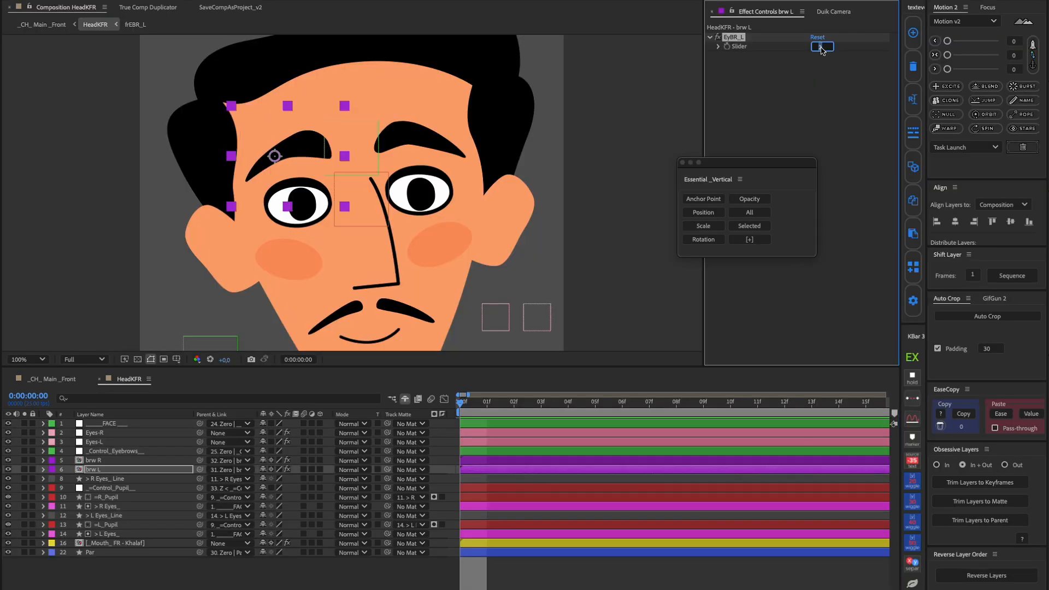
{"action": "type", "text": "2"}
{"action": "left_click", "coordinate": [474, 460]}
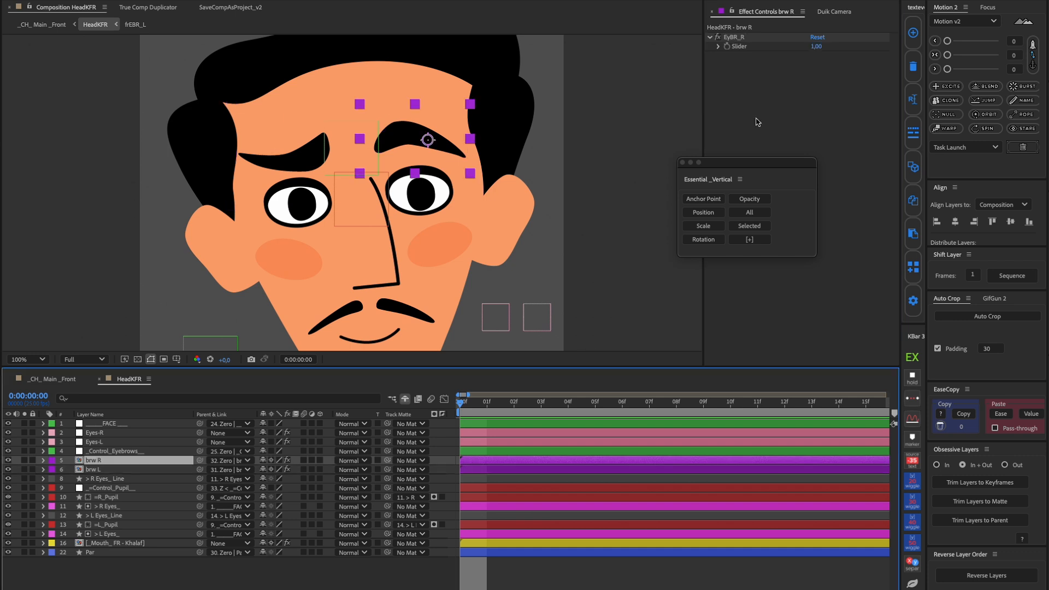
{"action": "left_click", "coordinate": [814, 47]}
{"action": "type", "text": "2"}
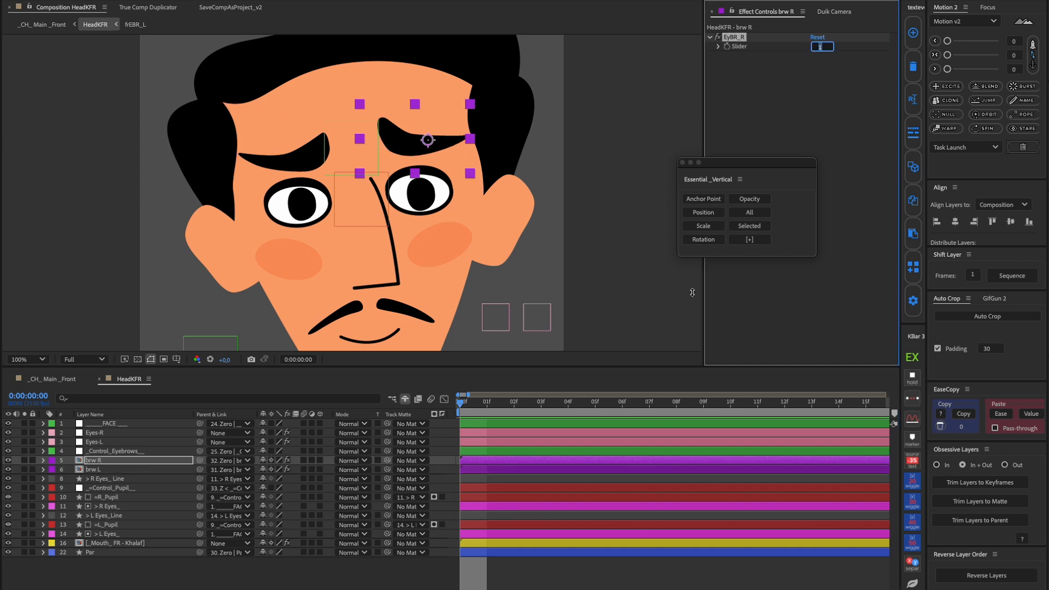
{"action": "left_click", "coordinate": [479, 469]}
{"action": "left_click_drag", "start_coordinate": [816, 47], "coordinate": [819, 47]}
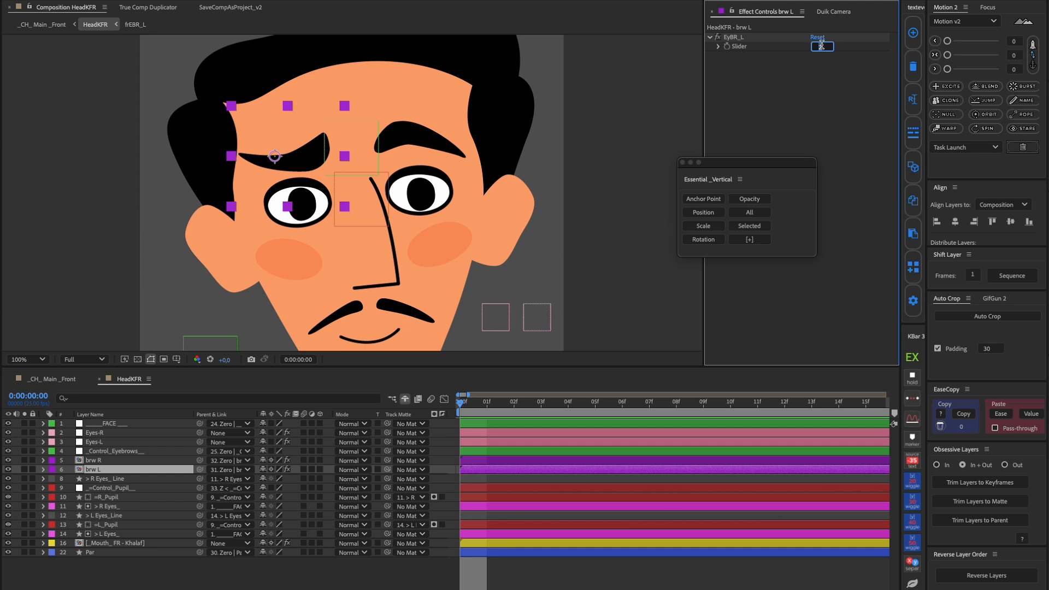
{"action": "left_click", "coordinate": [109, 460], "text": "ctrl"}
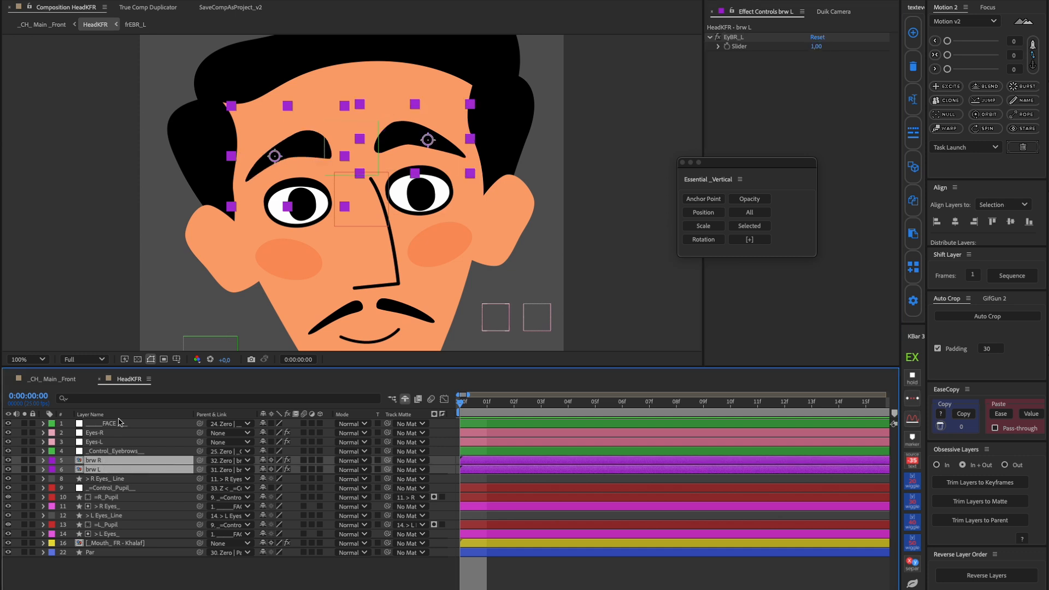
Find the EyBR_L and EyBR_R sliders on the brow layers and expose both as essential properties named EyBR_L and EyBR_R
{"action": "left_click", "coordinate": [119, 400]}
{"action": "type", "text": "sl"}
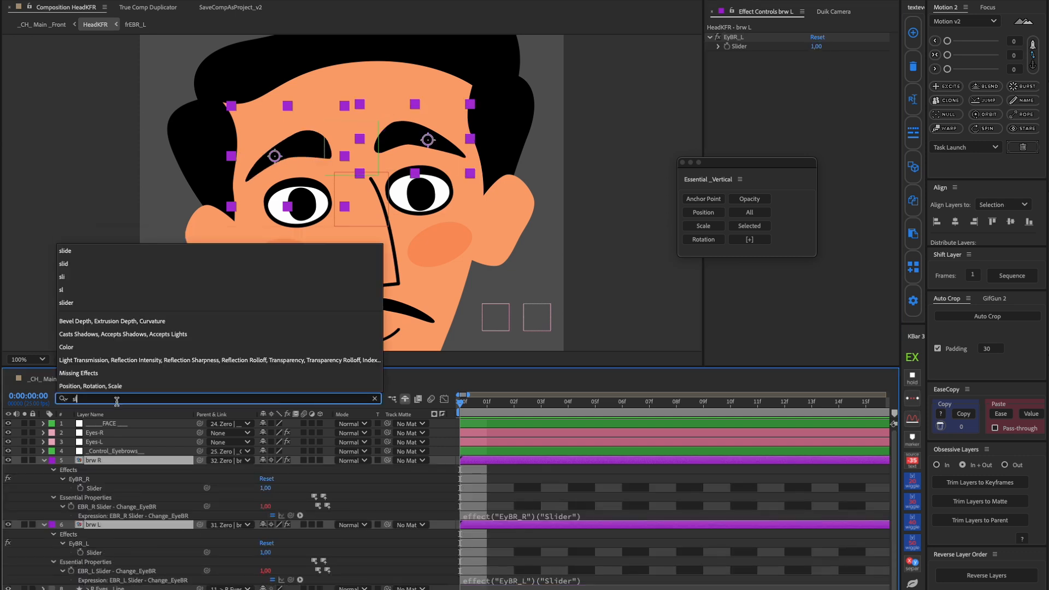
{"action": "left_click", "coordinate": [94, 553]}
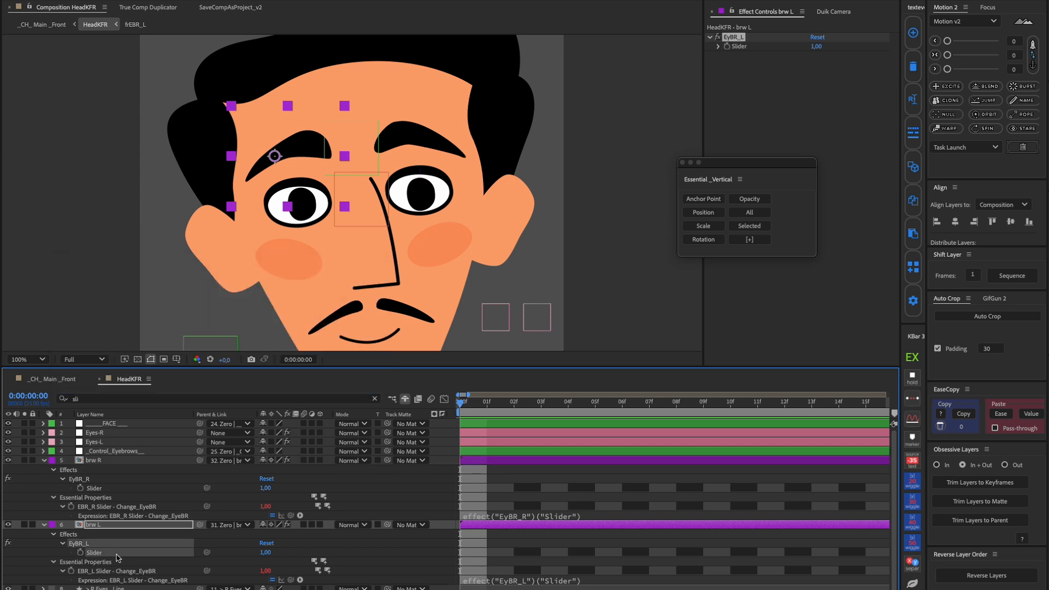
{"action": "left_click", "coordinate": [747, 228]}
{"action": "left_click", "coordinate": [96, 489]}
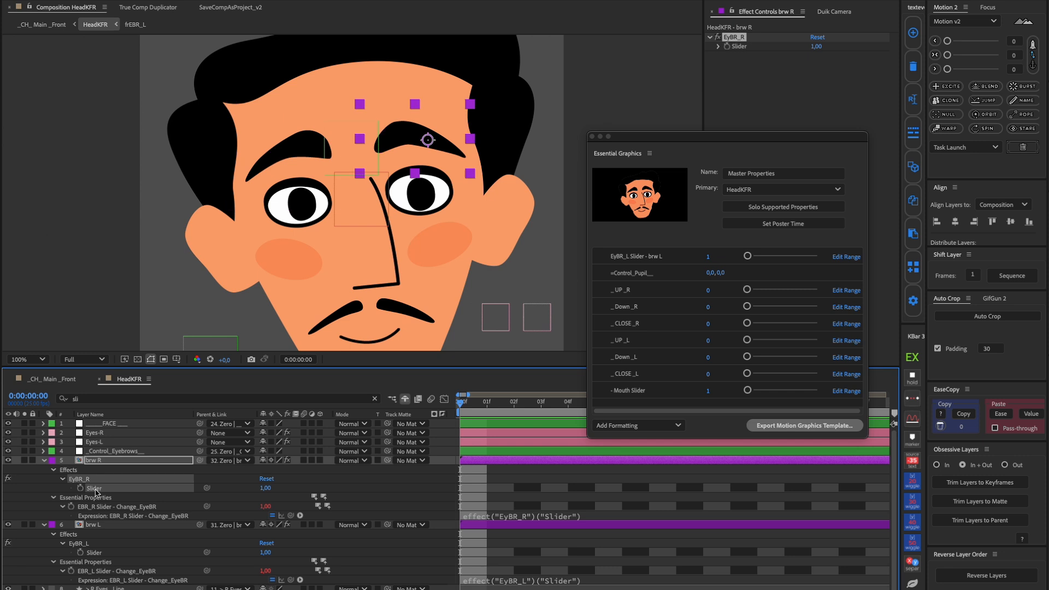
{"action": "left_click", "coordinate": [718, 98]}
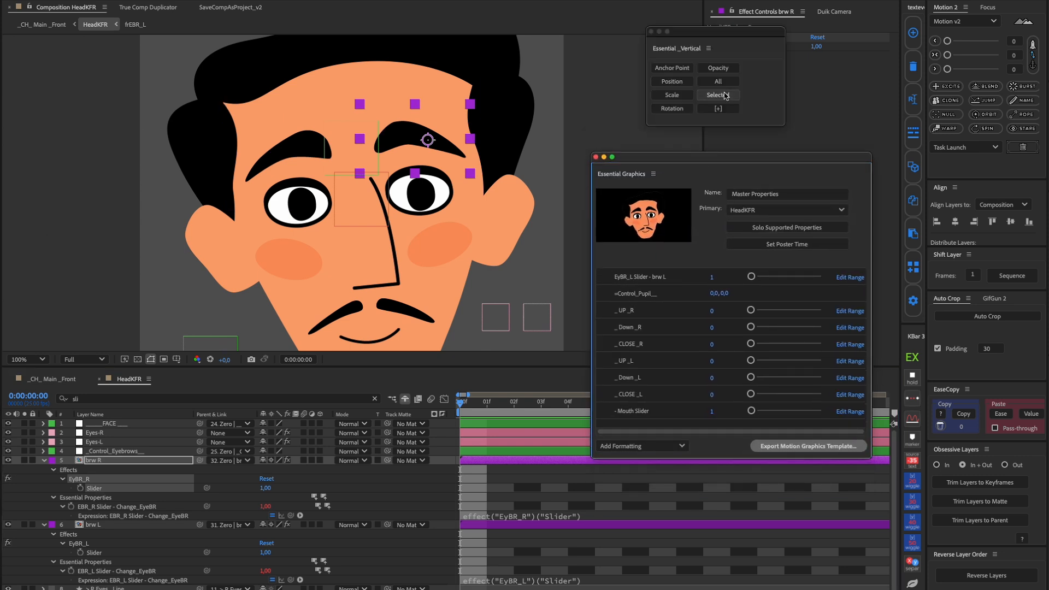
{"action": "left_click", "coordinate": [725, 96]}
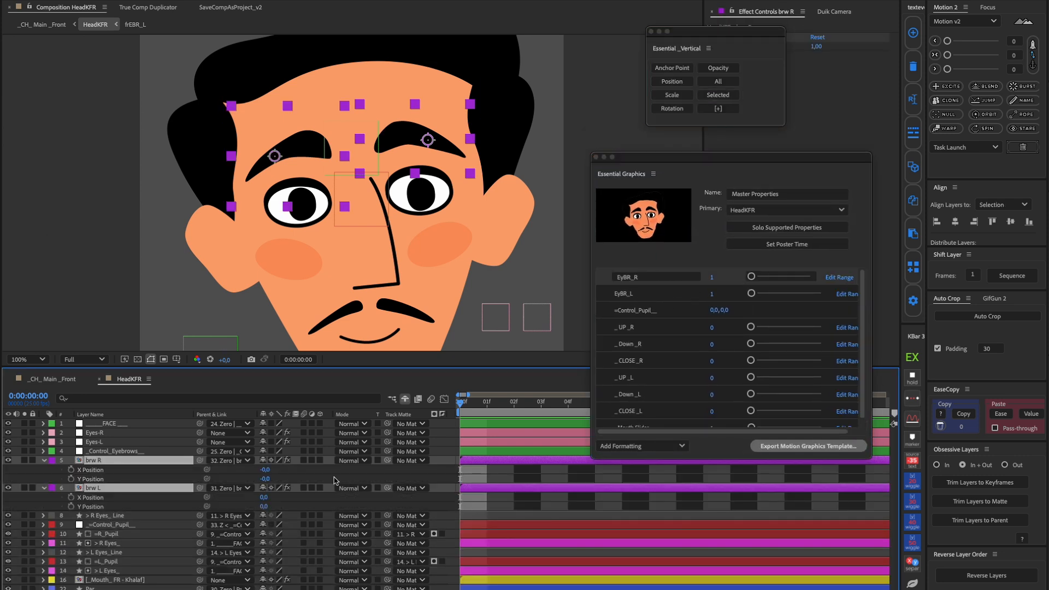
Expose the Y Position of brw L and brw R as essential properties and collapse both brow layers
{"action": "left_click", "coordinate": [336, 481]}
{"action": "left_click", "coordinate": [110, 507]}
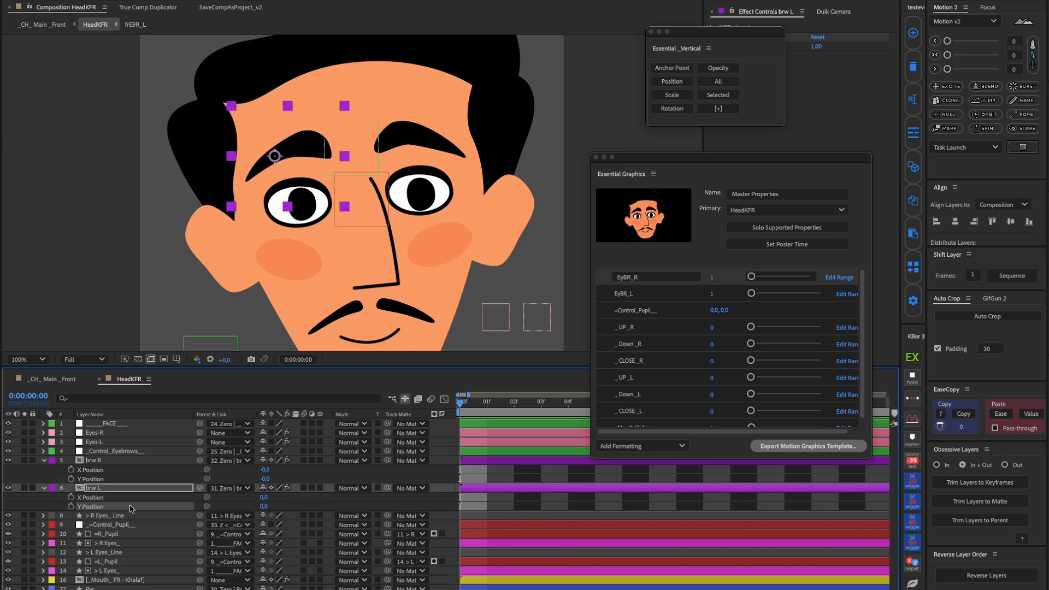
{"action": "left_click", "coordinate": [713, 96]}
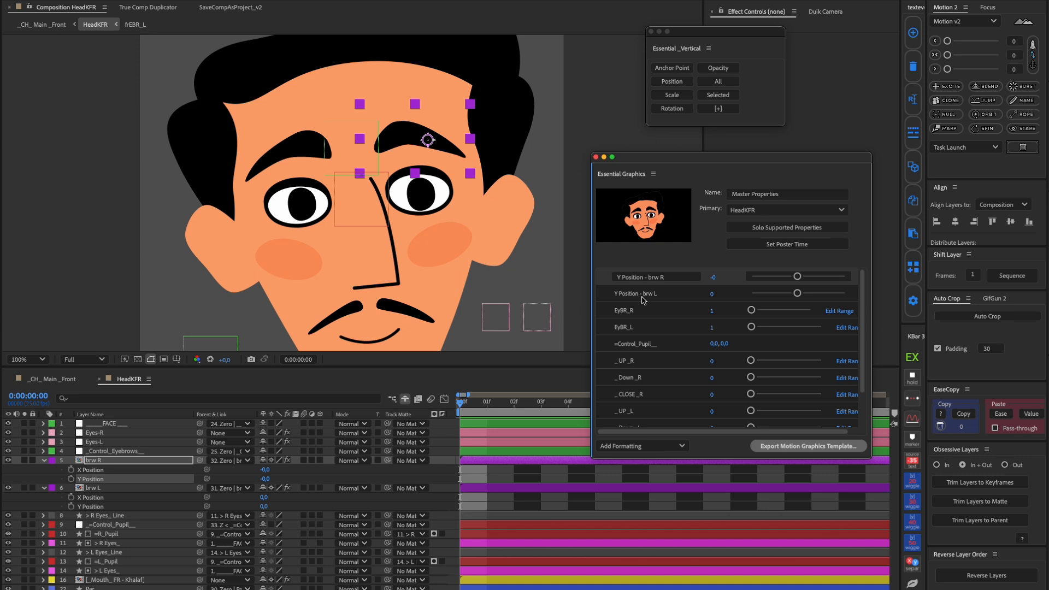
{"action": "left_click", "coordinate": [643, 299]}
{"action": "left_click", "coordinate": [289, 478]}
{"action": "key", "text": "u"}
Expose the Rotation of brw L and brw R as essential properties and collapse both layers
{"action": "left_click", "coordinate": [101, 470]}
{"action": "left_click", "coordinate": [101, 461], "text": "shift"}
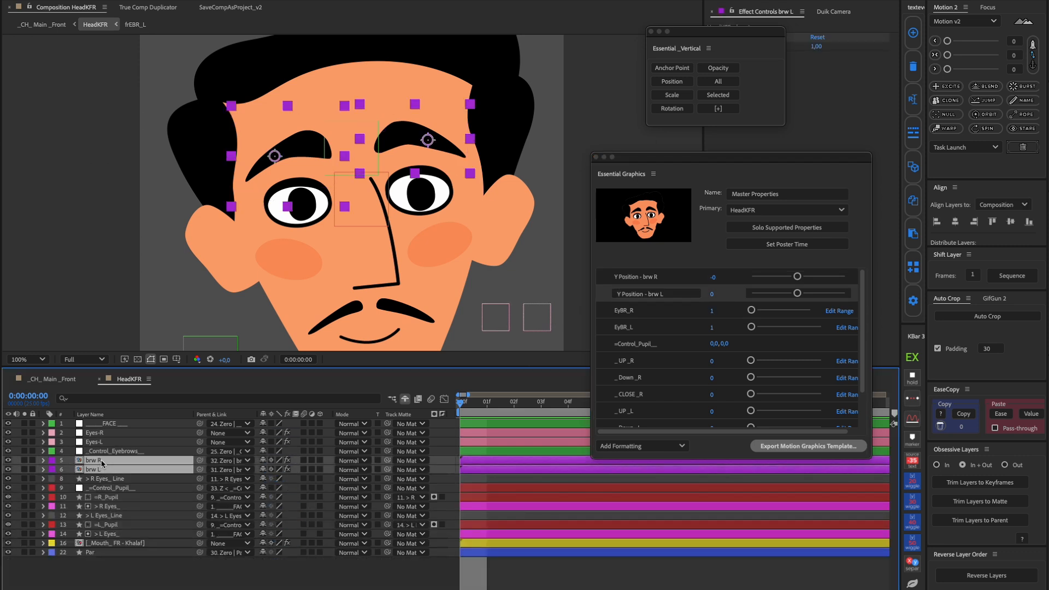
{"action": "key", "text": "r"}
{"action": "left_click", "coordinate": [97, 488]}
{"action": "left_click", "coordinate": [719, 95]}
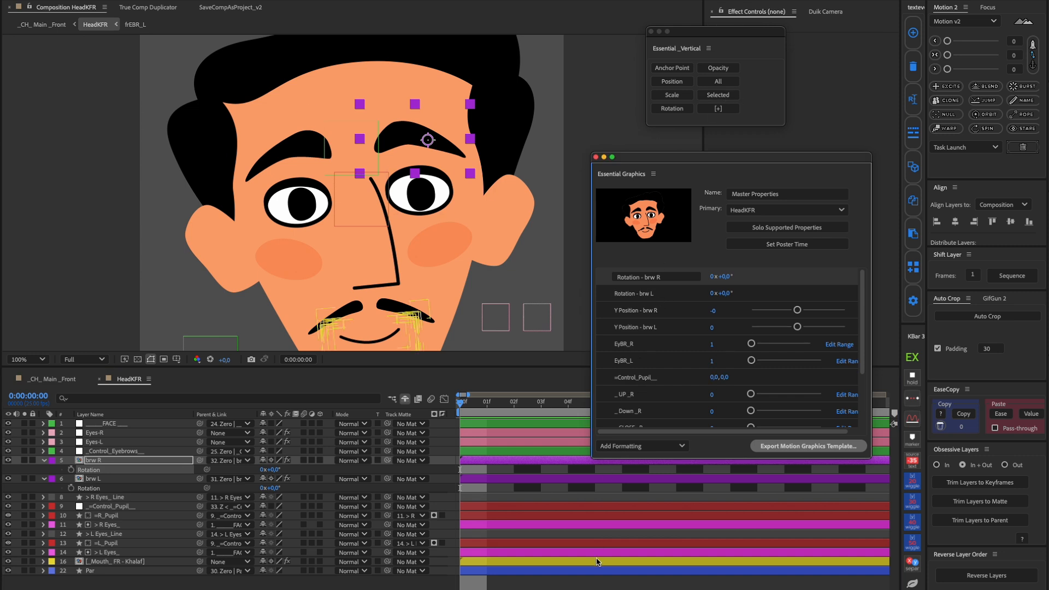
{"action": "left_click", "coordinate": [596, 582]}
{"action": "key", "text": "u"}
Expose the Anchor Point of the _Control_Eyebrows_ layer as an essential property
{"action": "left_click", "coordinate": [117, 452]}
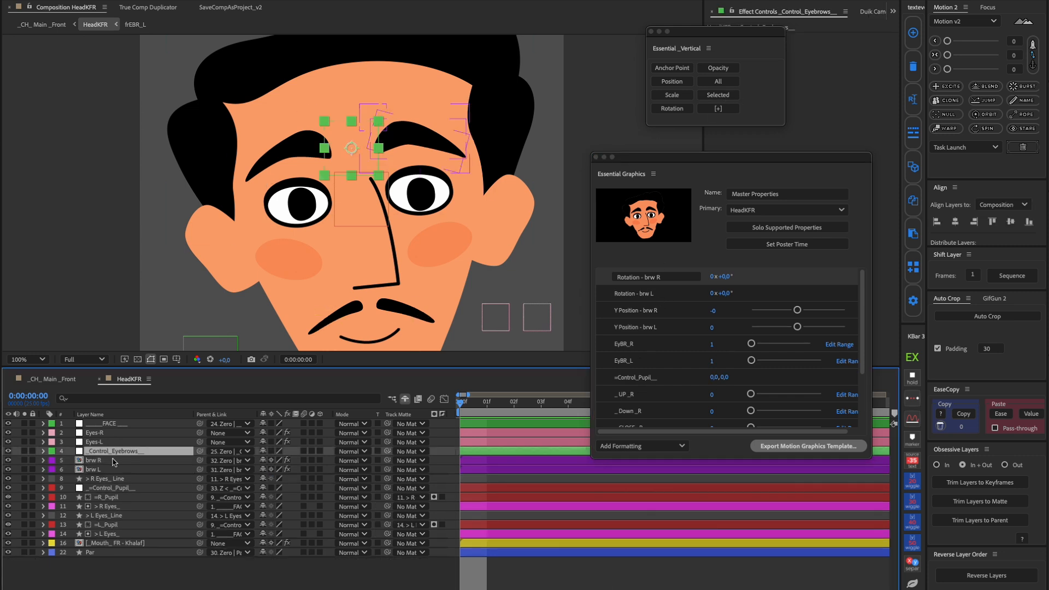
{"action": "key", "text": "a"}
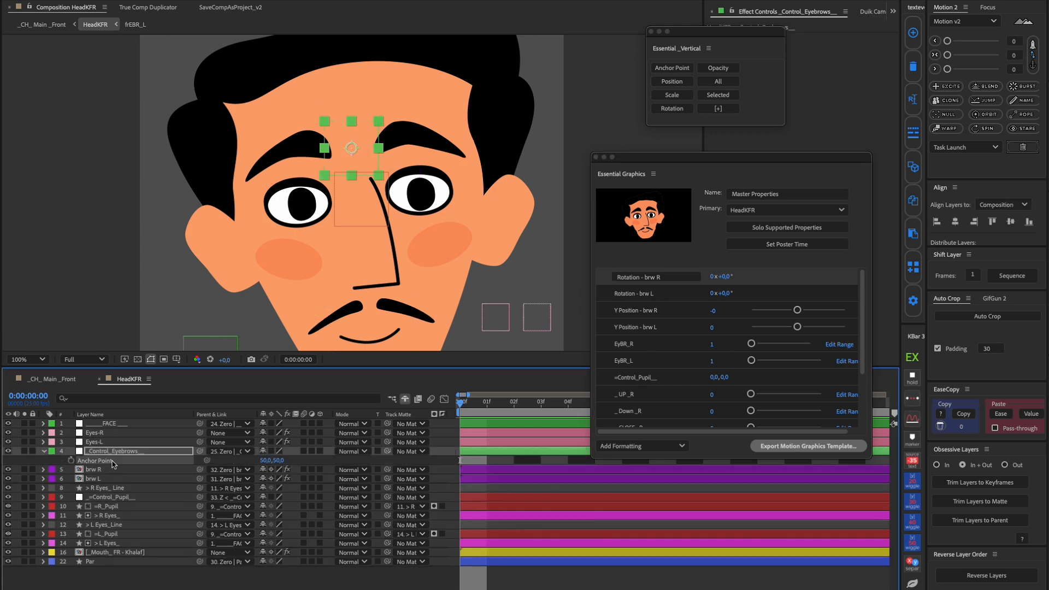
{"action": "left_click", "coordinate": [708, 96]}
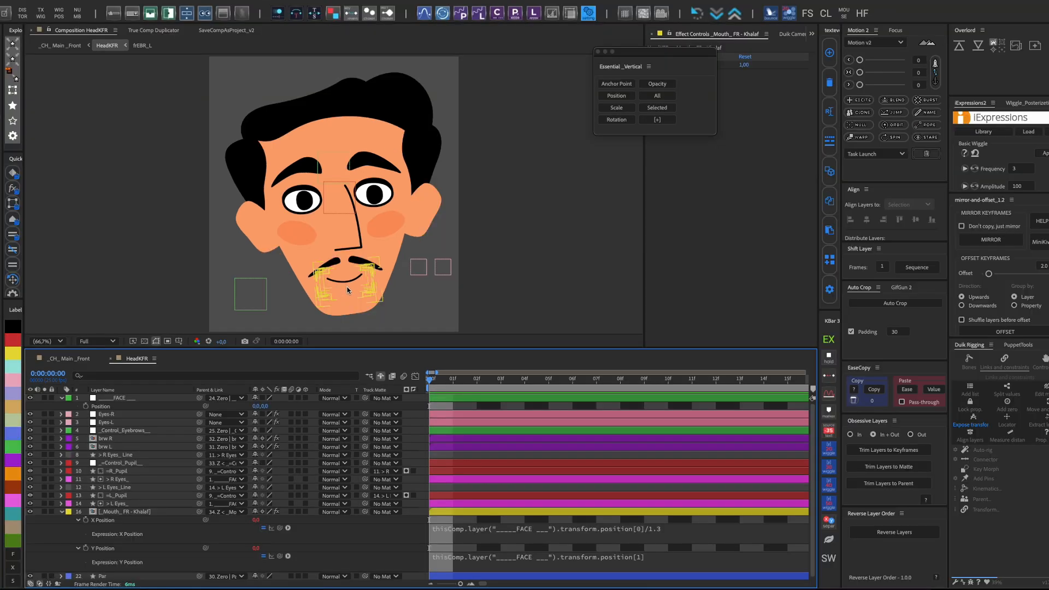
Expose the FACE controller's Position as an essential property, shorten its name to the layer name, and close the Essential Graphics and script windows
{"action": "left_click", "coordinate": [254, 285]}
{"action": "key", "text": "p"}
{"action": "mouse_move", "coordinate": [254, 285]}
{"action": "left_mouse_down"}
{"action": "mouse_move", "coordinate": [262, 301]}
{"action": "mouse_move", "coordinate": [248, 297]}
{"action": "left_mouse_up"}
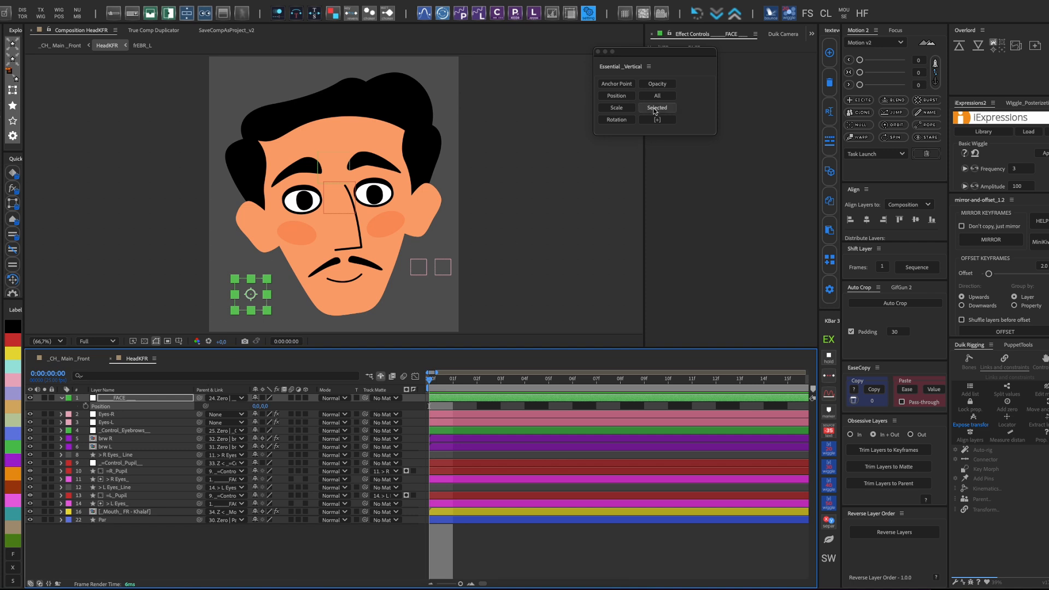
{"action": "left_click", "coordinate": [656, 107]}
{"action": "left_click", "coordinate": [600, 269]}
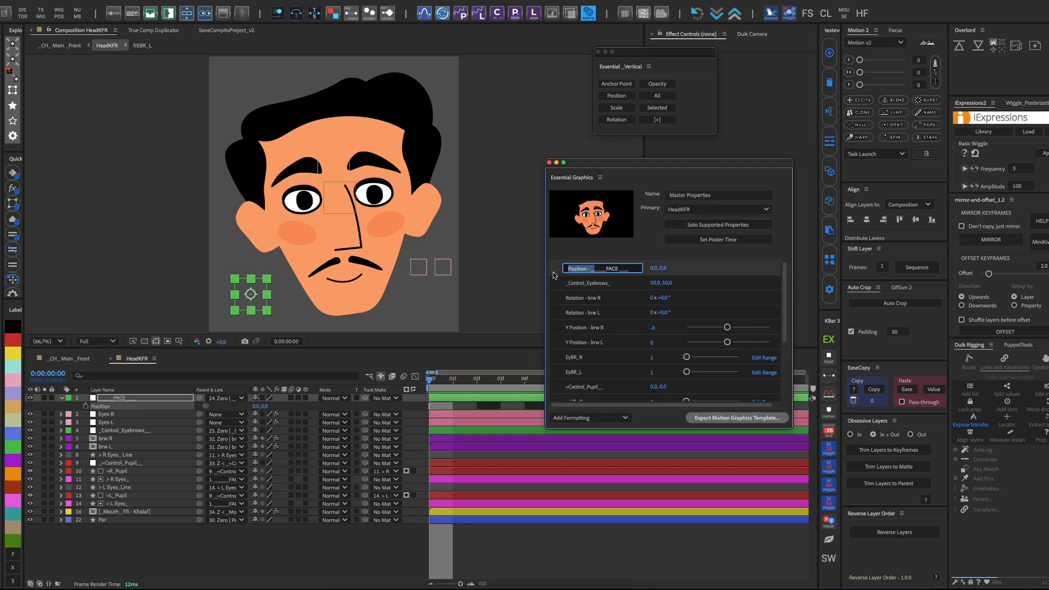
{"action": "left_click", "coordinate": [549, 163]}
{"action": "left_click", "coordinate": [599, 53]}
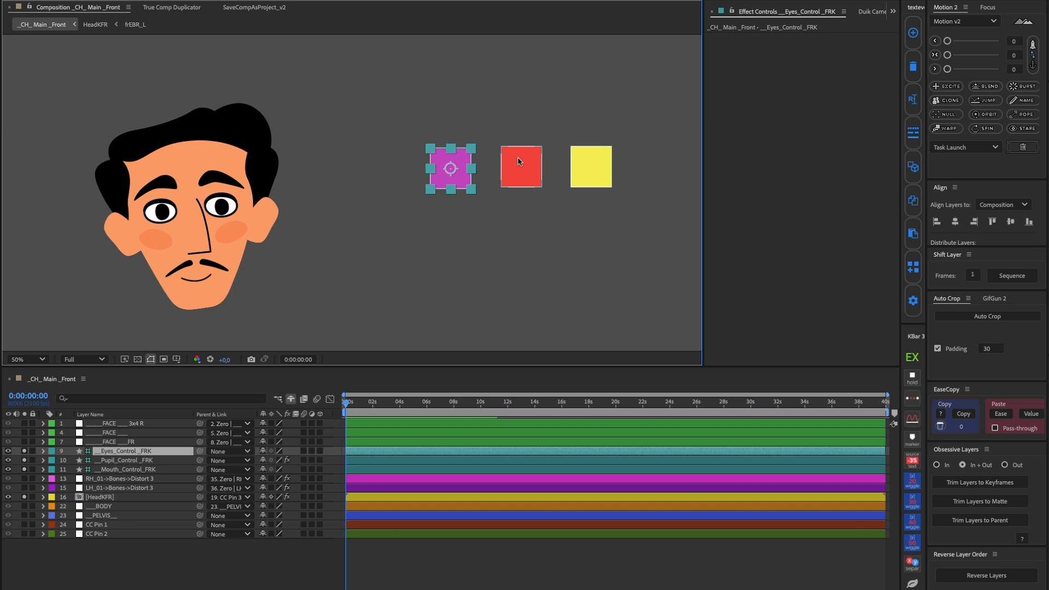
Review the effects on the pupil and mouth control squares in _CH_ Main_Front, and expand the HeadKFR layer's essential properties
{"action": "left_click", "coordinate": [519, 163]}
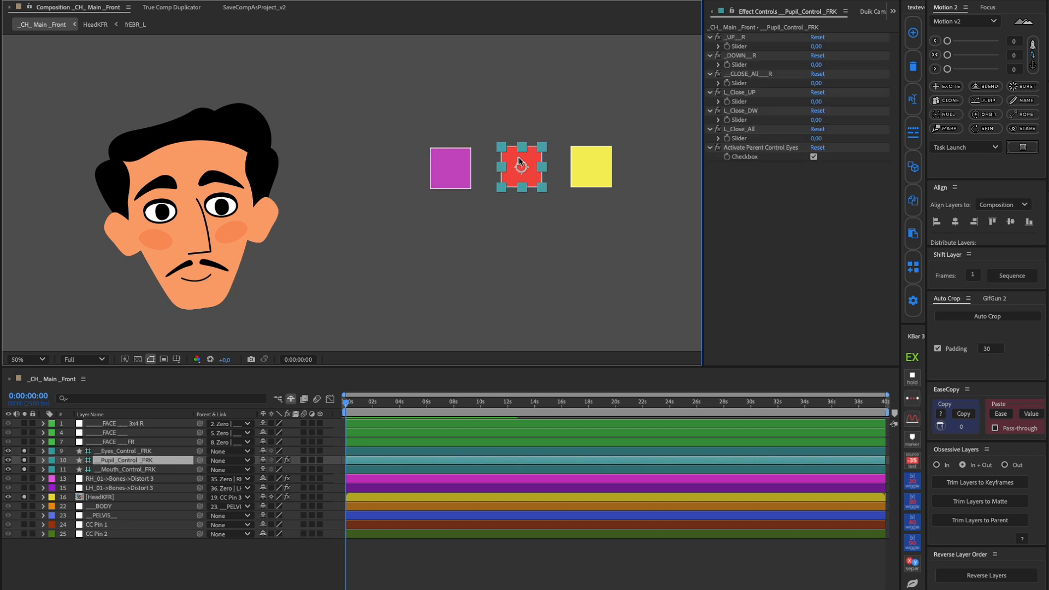
{"action": "left_click", "coordinate": [583, 165]}
{"action": "left_click", "coordinate": [563, 248]}
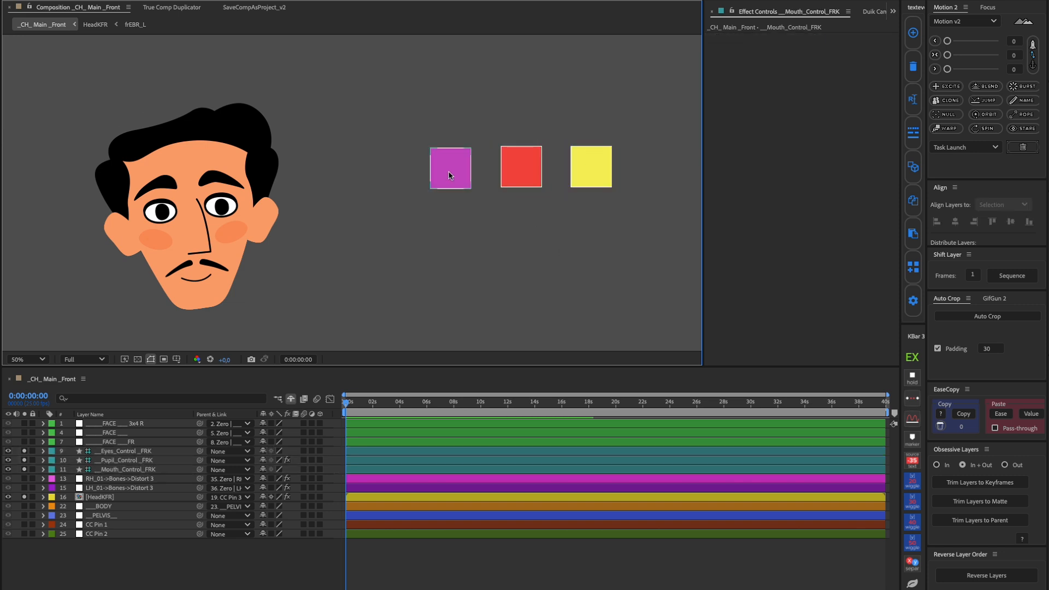
{"action": "left_click", "coordinate": [118, 498]}
{"action": "left_click", "coordinate": [43, 497]}
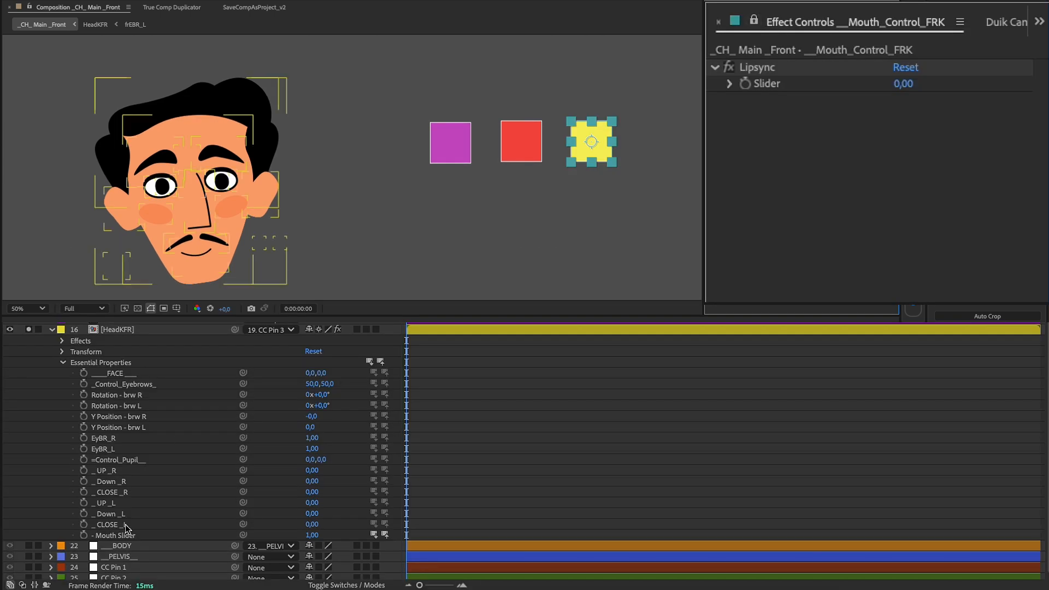
Link HeadKFR's Mouth Slider property to the Lipsync slider on __Mouth_Control_FRK and set Lipsync to 1
{"action": "left_click", "coordinate": [131, 536]}
{"action": "left_click_drag", "start_coordinate": [646, 155], "coordinate": [750, 84]}
{"action": "left_click", "coordinate": [903, 83]}
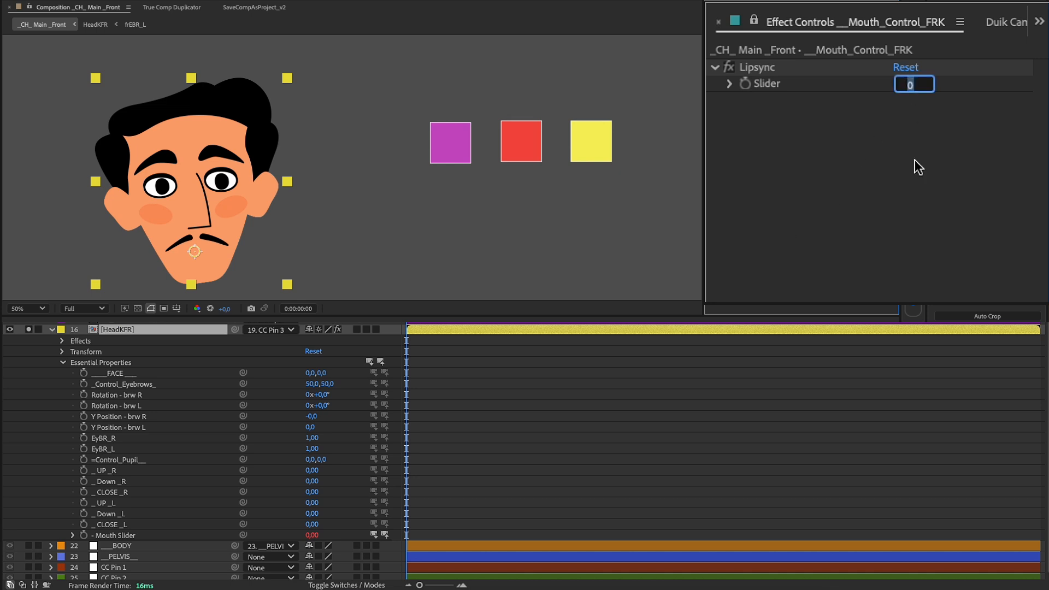
{"action": "type", "text": "1"}
{"action": "key", "text": "Return"}
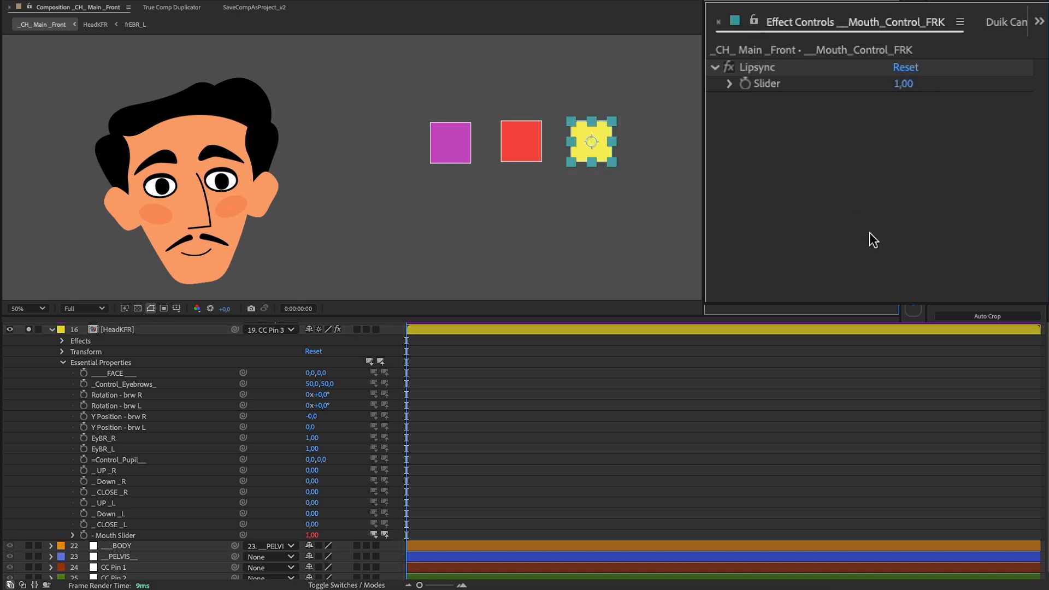
Link HeadKFR's CLOSE, Down and UP eye properties for both sides to the matching sliders on __Pupil_Control_FRK
{"action": "left_click", "coordinate": [529, 145]}
{"action": "left_click", "coordinate": [732, 11]}
{"action": "left_click_drag", "start_coordinate": [243, 525], "coordinate": [774, 250]}
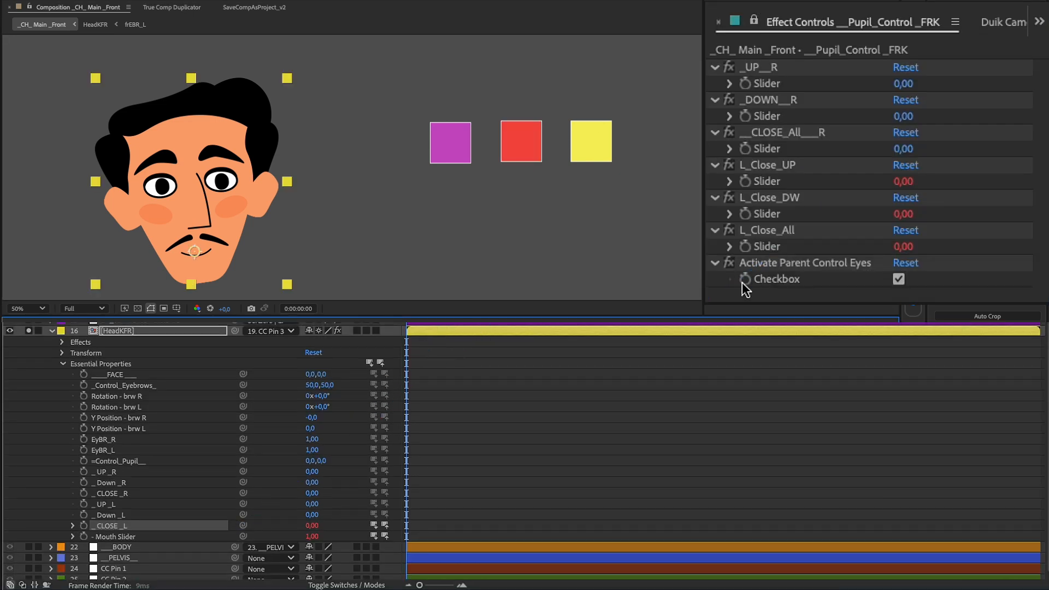
{"action": "left_click_drag", "start_coordinate": [243, 515], "coordinate": [765, 214]}
{"action": "left_click_drag", "start_coordinate": [243, 504], "coordinate": [771, 189]}
{"action": "left_click_drag", "start_coordinate": [243, 493], "coordinate": [766, 116]}
{"action": "left_click_drag", "start_coordinate": [243, 471], "coordinate": [760, 90]}
Add a Point Control at 0,0 named Control Pupill above the pupil controller's other effects, and link HeadKFR's =Control_Pupil__ property to its point
{"action": "left_click", "coordinate": [753, 216]}
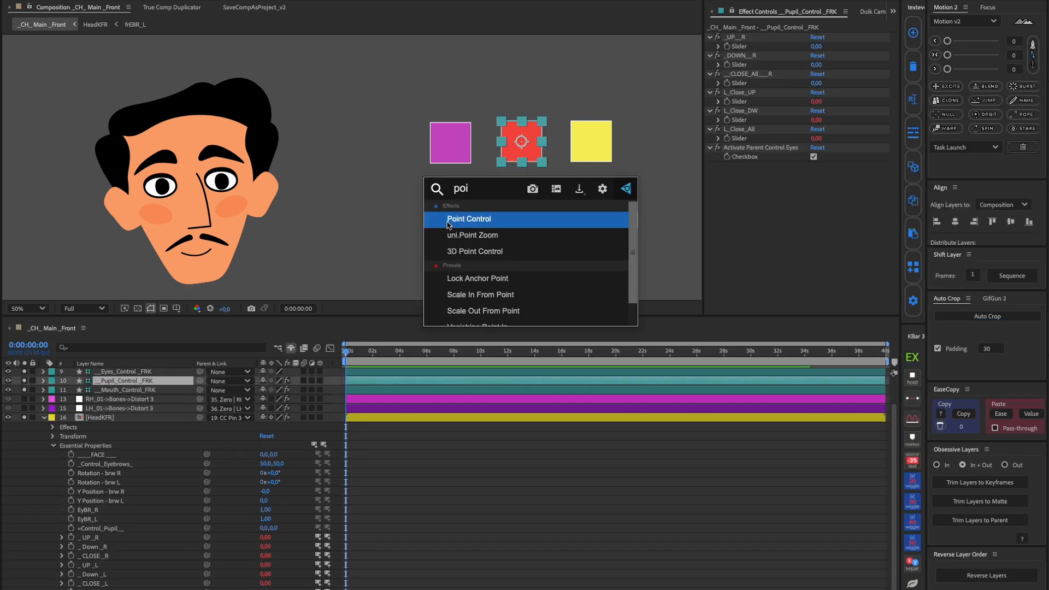
{"action": "left_click", "coordinate": [447, 221]}
{"action": "type", "text": "0"}
{"action": "left_click", "coordinate": [818, 207]}
{"action": "left_click", "coordinate": [741, 166]}
{"action": "key", "text": "Return"}
{"action": "type", "text": "__C"}
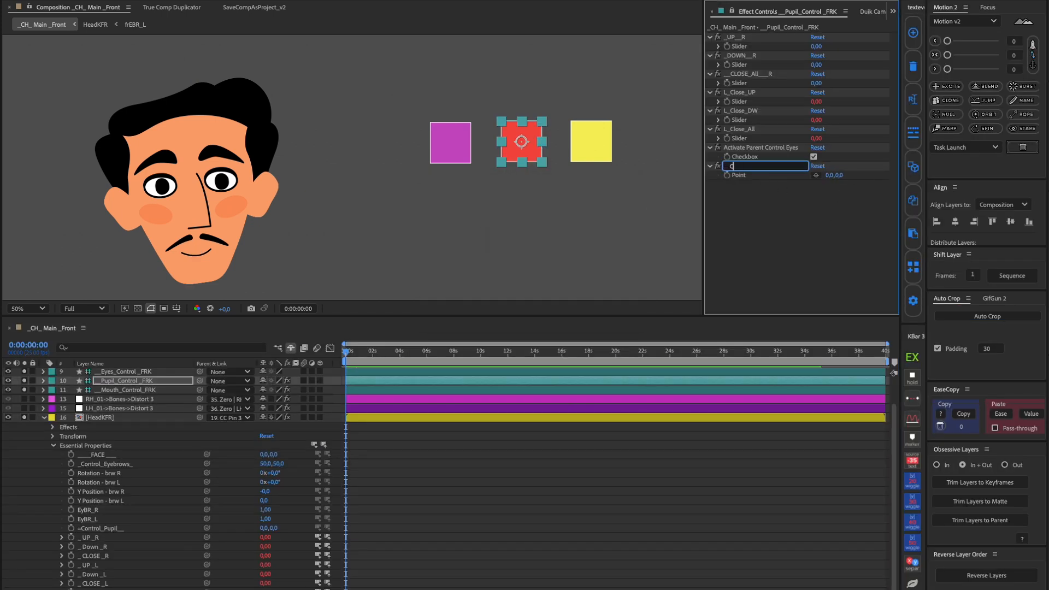
{"action": "type", "text": "ontrol Pupill"}
{"action": "key", "text": "Return"}
{"action": "left_click_drag", "start_coordinate": [741, 166], "coordinate": [747, 34]}
{"action": "left_click_drag", "start_coordinate": [207, 528], "coordinate": [739, 47]}
Test the _UP__R, _DOWN__R and __CLOSE_All___R sliders and the Control Pupill point, undoing each change
{"action": "left_click_drag", "start_coordinate": [902, 116], "coordinate": [938, 117]}
{"action": "key", "text": "ctrl+z"}
{"action": "left_click_drag", "start_coordinate": [904, 149], "coordinate": [963, 140]}
{"action": "key", "text": "ctrl+z"}
{"action": "left_click_drag", "start_coordinate": [904, 181], "coordinate": [966, 180]}
{"action": "key", "text": "ctrl+z"}
{"action": "left_click_drag", "start_coordinate": [943, 84], "coordinate": [969, 84]}
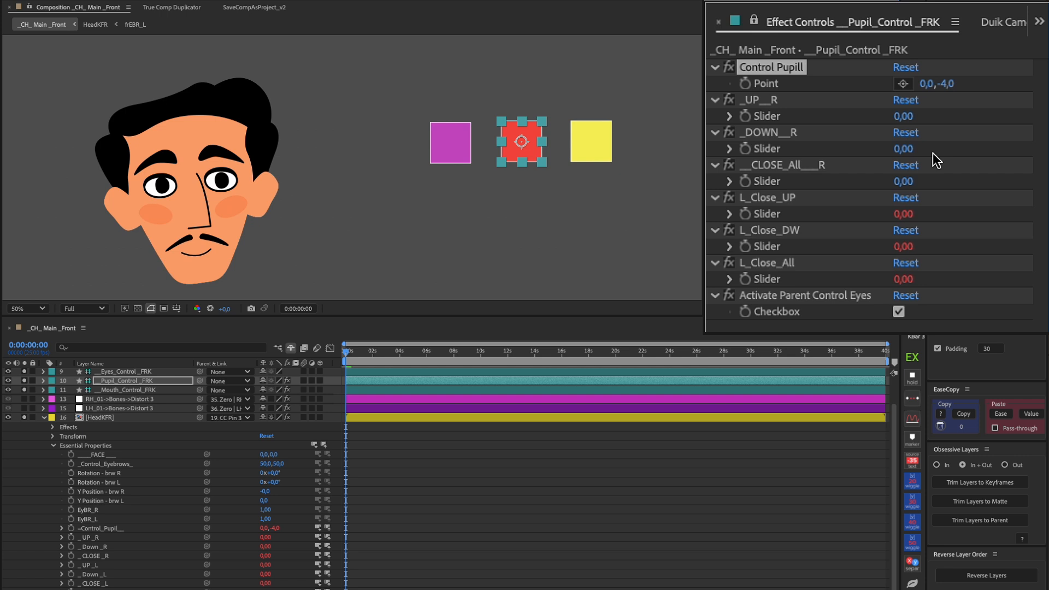
{"action": "key", "text": "ctrl+z"}
Turn off Activate Parent Control Eyes and test the L_Close_All, L_Close_DW and L_Close_UP sliders, resetting each one
{"action": "left_click", "coordinate": [903, 330]}
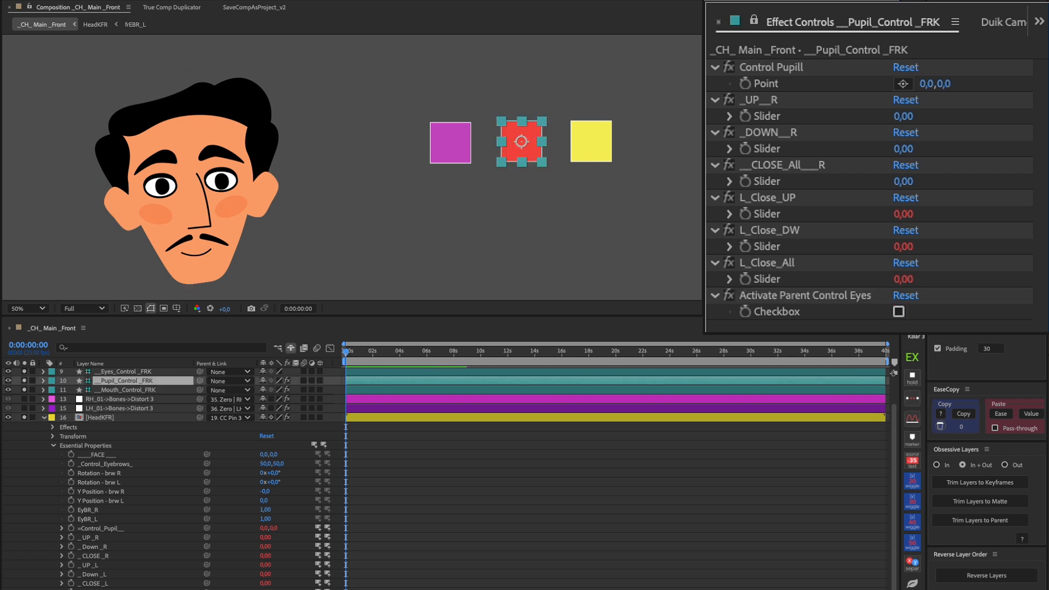
{"action": "left_click_drag", "start_coordinate": [903, 280], "coordinate": [944, 276]}
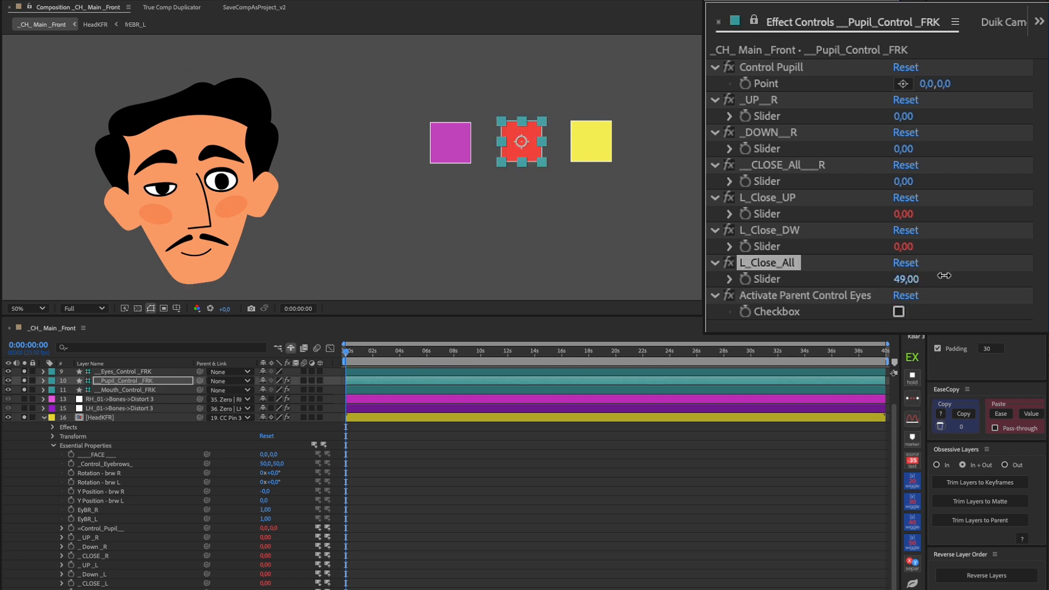
{"action": "left_click", "coordinate": [910, 263]}
{"action": "left_click_drag", "start_coordinate": [904, 247], "coordinate": [940, 246]}
{"action": "left_click", "coordinate": [906, 230]}
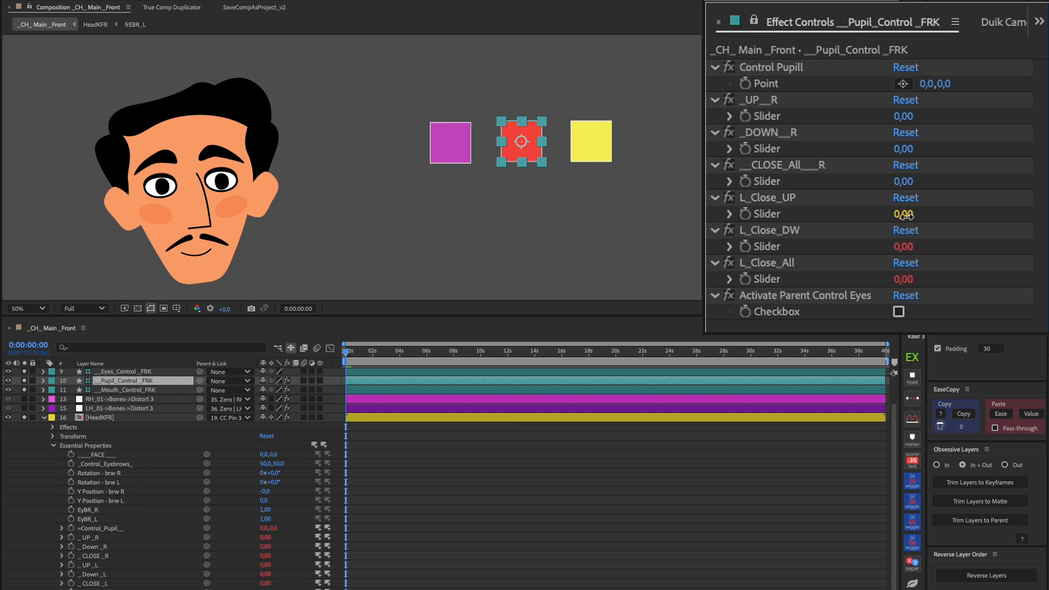
{"action": "left_click_drag", "start_coordinate": [905, 213], "coordinate": [942, 216]}
{"action": "left_click", "coordinate": [911, 197]}
Test the __CLOSE_All___R, _DOWN__R and _UP__R sliders, restore each one, and turn Activate Parent Control Eyes back on
{"action": "left_click_drag", "start_coordinate": [903, 181], "coordinate": [932, 185]}
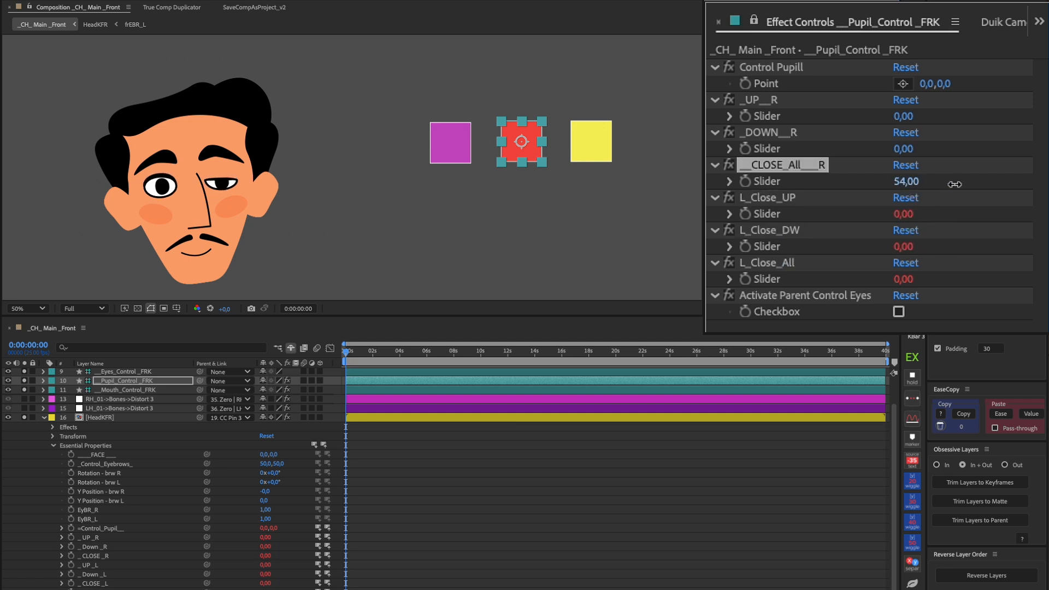
{"action": "left_click", "coordinate": [906, 165]}
{"action": "left_click_drag", "start_coordinate": [903, 149], "coordinate": [923, 152]}
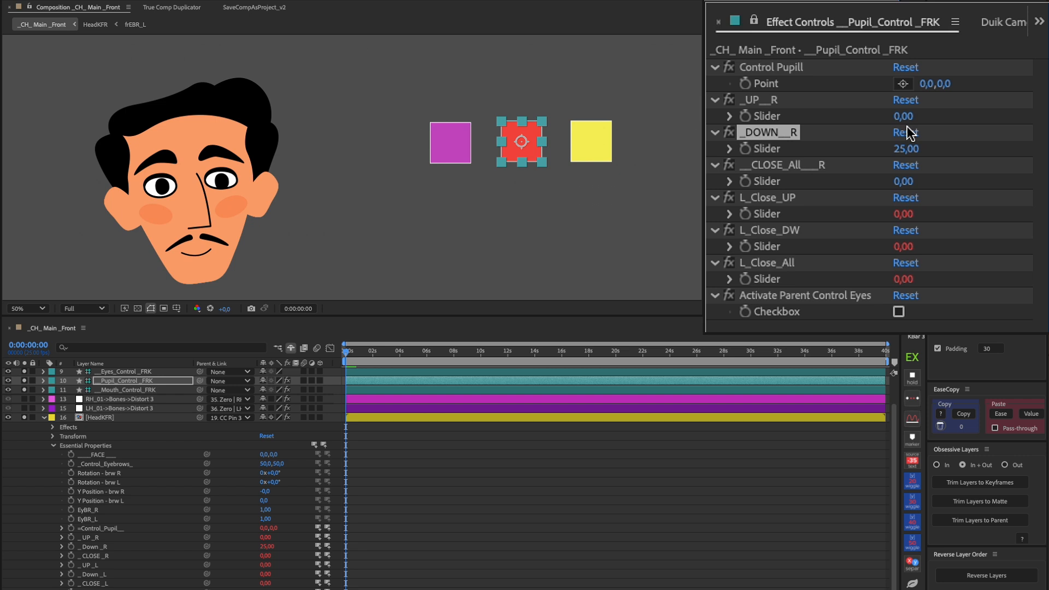
{"action": "left_click", "coordinate": [907, 133]}
{"action": "left_click_drag", "start_coordinate": [903, 116], "coordinate": [923, 117]}
{"action": "key", "text": "ctrl+z"}
{"action": "left_click", "coordinate": [899, 313]}
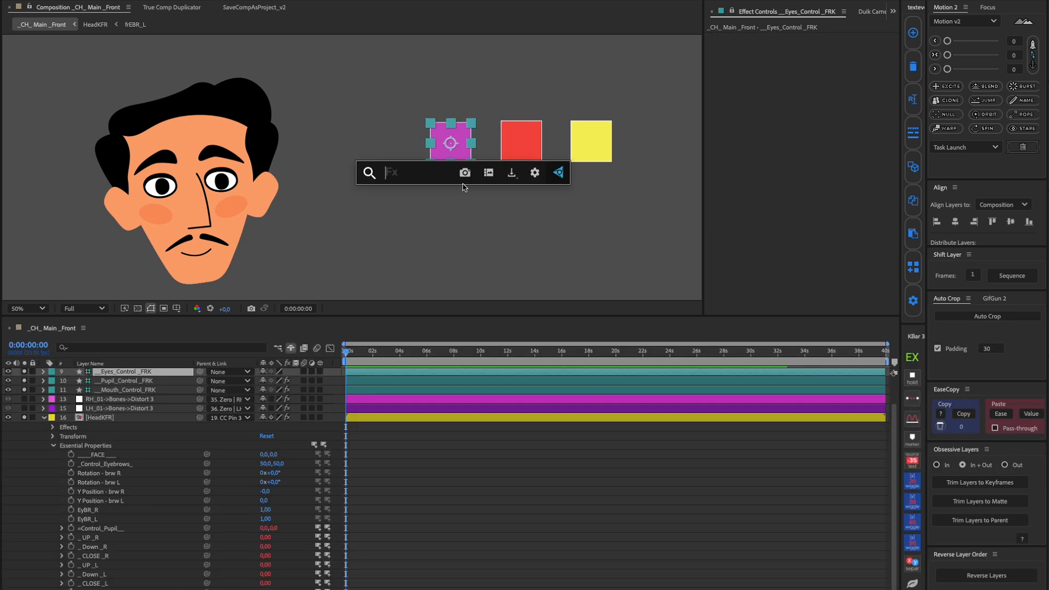
Add a Slider Control to the __Eyes_Control_FRK layer and rename it Change EyeBR_ R
{"action": "type", "text": "sl"}
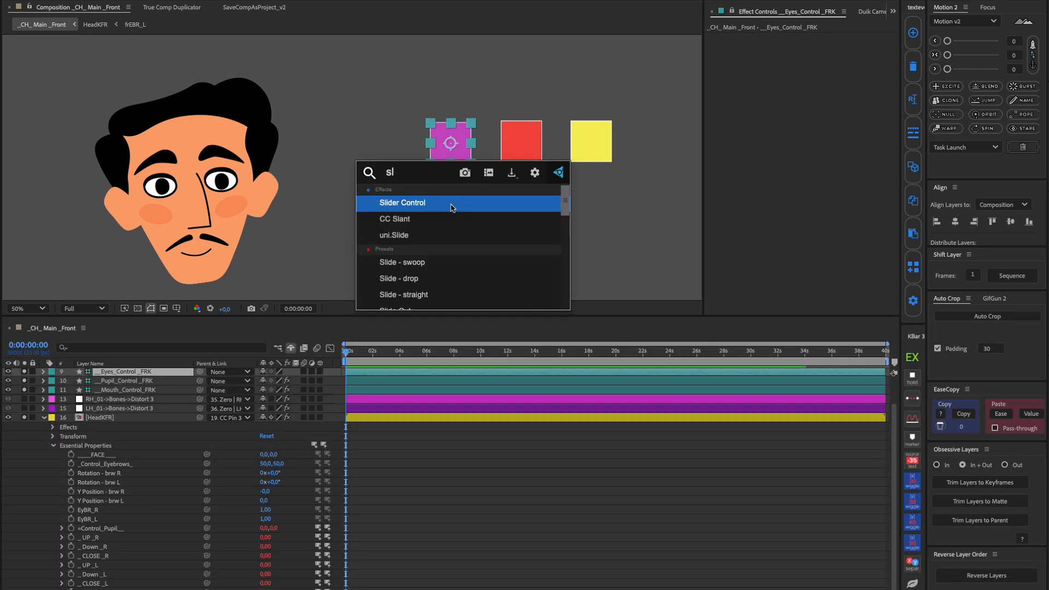
{"action": "left_click", "coordinate": [452, 205]}
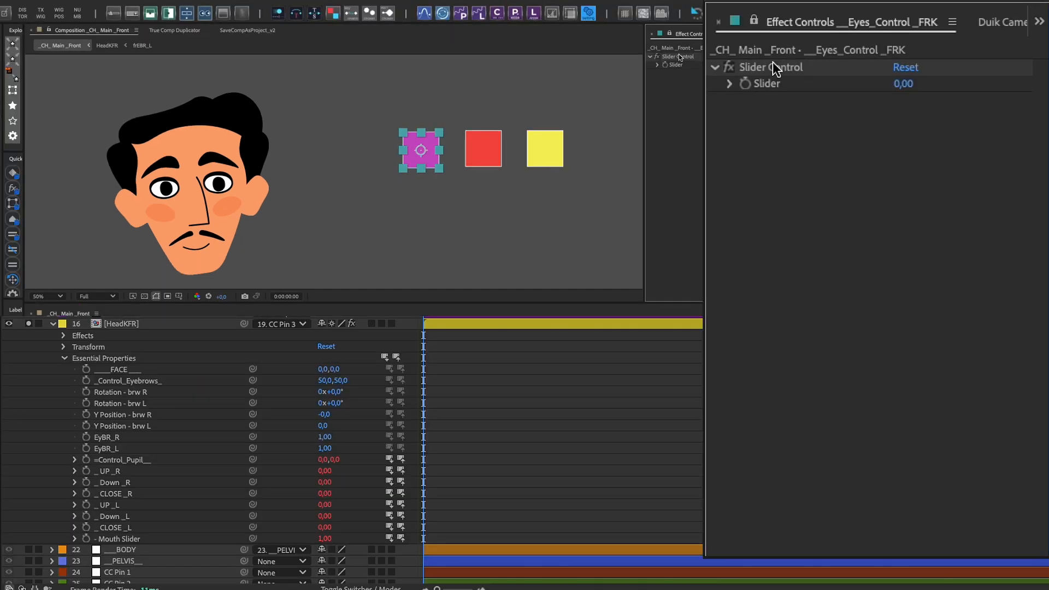
{"action": "left_click", "coordinate": [774, 68]}
{"action": "key", "text": "Return"}
{"action": "type", "text": "Change EyeBR_ R"}
{"action": "key", "text": "Return"}
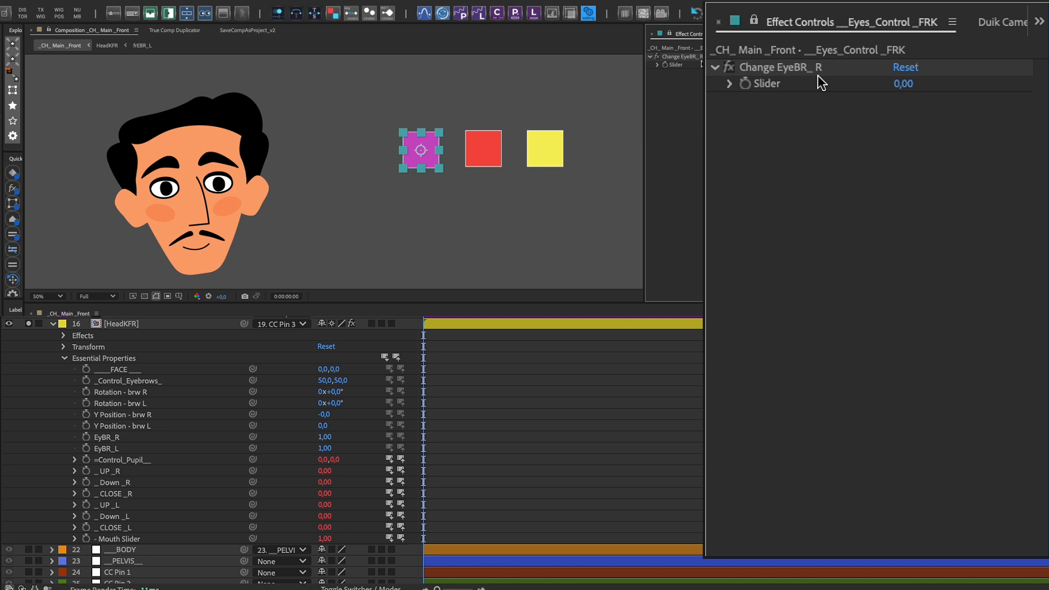
Duplicate the slider as Change EyeBR_ L, and link HeadKFR's EyBR_L and EyBR_R properties to the matching sliders
{"action": "key", "text": "ctrl+d"}
{"action": "key", "text": "Return"}
{"action": "left_click_drag", "start_coordinate": [842, 100], "coordinate": [825, 100]}
{"action": "type", "text": "L"}
{"action": "key", "text": "Return"}
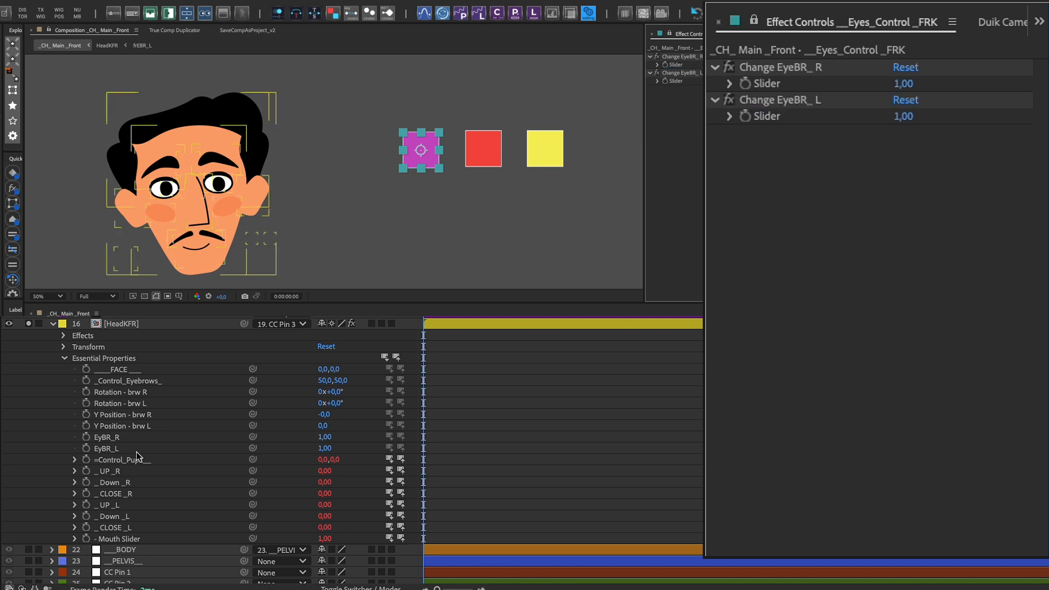
{"action": "left_click_drag", "start_coordinate": [253, 448], "coordinate": [765, 88]}
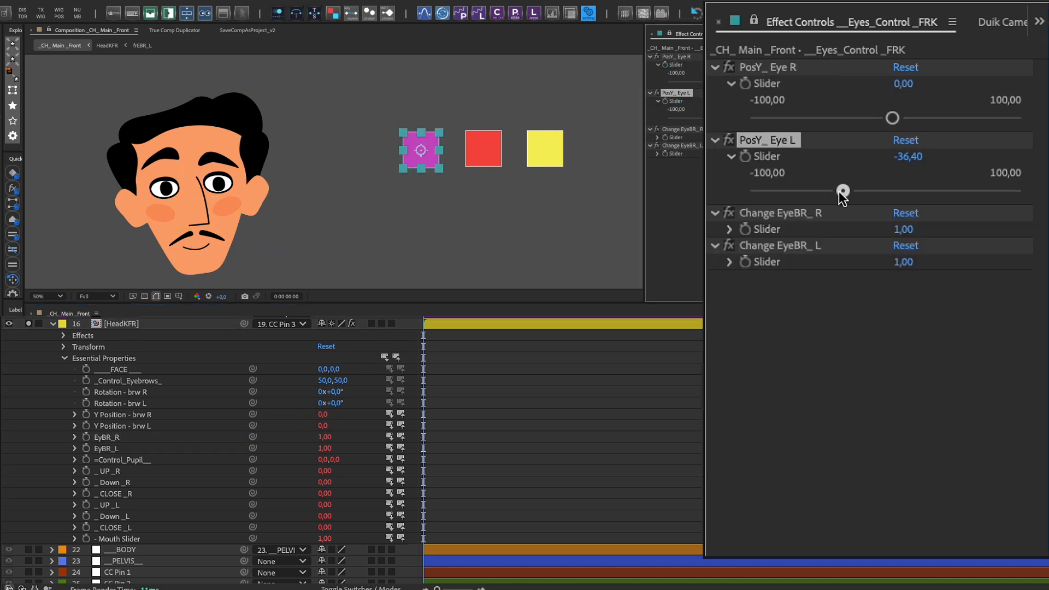
Test the PosY_ Eye R and PosY_ Eye L sliders on the eyebrows' vertical position
{"action": "left_click_drag", "start_coordinate": [841, 192], "coordinate": [939, 191]}
{"action": "left_click_drag", "start_coordinate": [892, 118], "coordinate": [932, 145]}
{"action": "left_click_drag", "start_coordinate": [930, 190], "coordinate": [929, 188]}
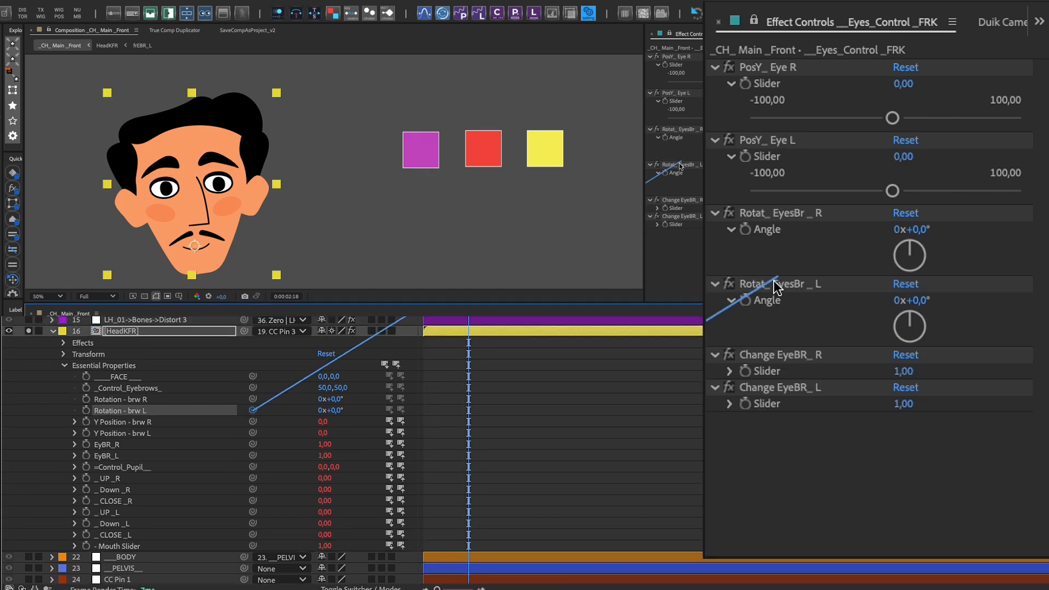
Link both brow Rotation properties to the matching Rotat_ EyesBr angles, setting R to 16° and L to 13°
{"action": "left_click_drag", "start_coordinate": [776, 284], "coordinate": [767, 300]}
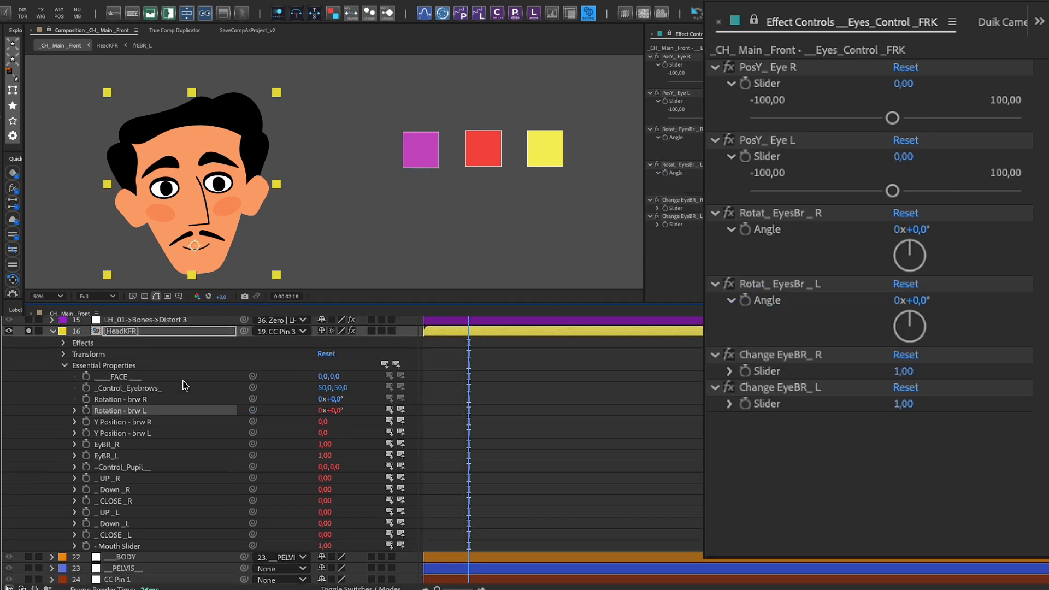
{"action": "left_click_drag", "start_coordinate": [253, 398], "coordinate": [767, 229]}
{"action": "left_click_drag", "start_coordinate": [919, 301], "coordinate": [934, 303]}
{"action": "left_click_drag", "start_coordinate": [919, 231], "coordinate": [932, 232]}
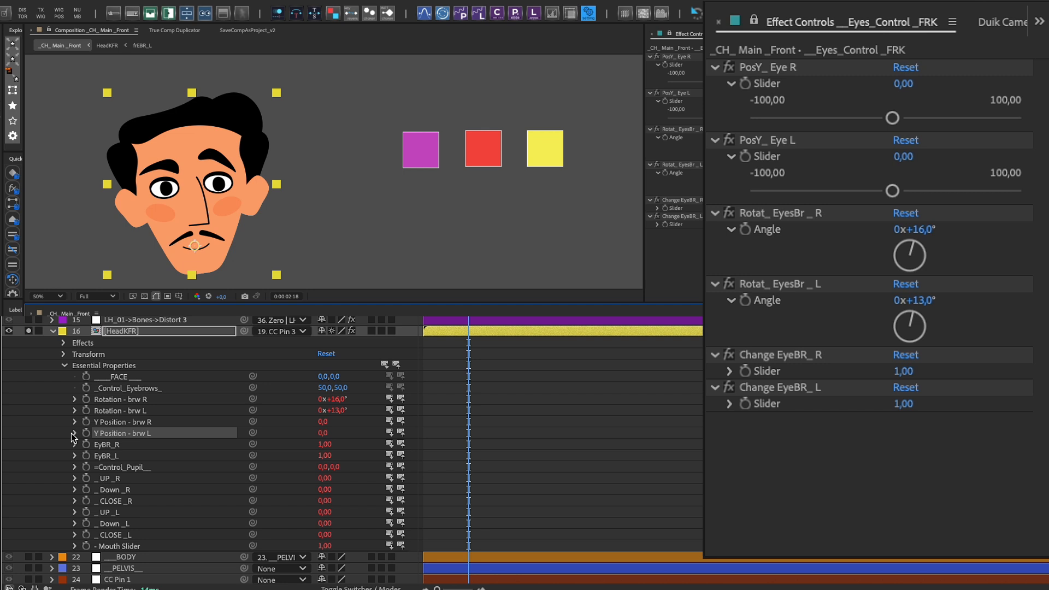
Negate the Rotation - brw L expression by adding a minus sign before thisComp
{"action": "left_click", "coordinate": [75, 411]}
{"action": "left_click", "coordinate": [453, 423]}
{"action": "left_click", "coordinate": [473, 436]}
{"action": "type", "text": "-"}
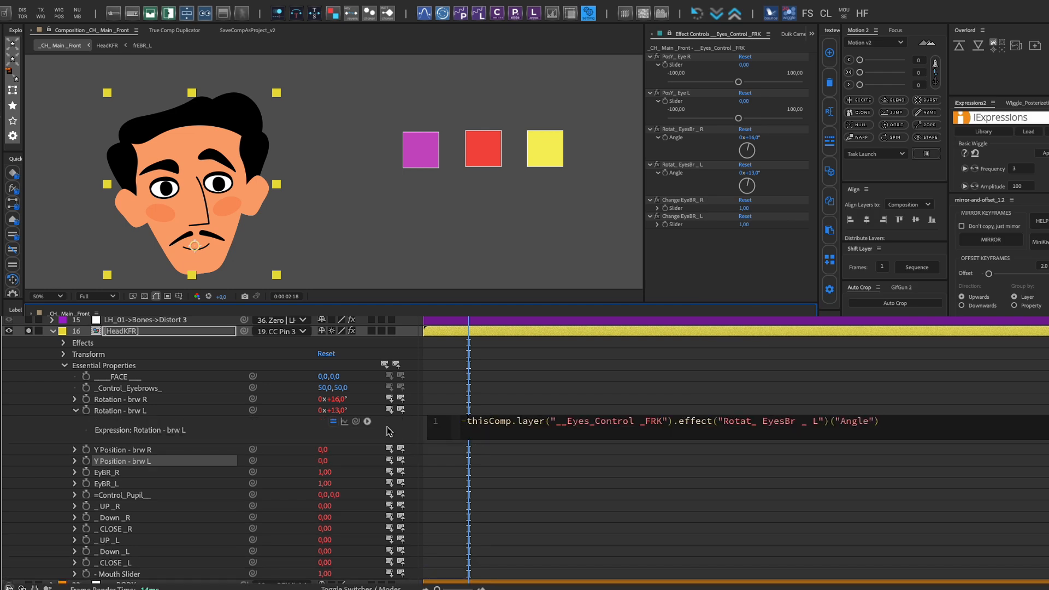
{"action": "left_click", "coordinate": [390, 427]}
Reset the Rotat_ EyesBr R and L angles to 0, test both rotations again, and return them to 0
{"action": "left_click", "coordinate": [752, 173]}
{"action": "type", "text": "0"}
{"action": "left_click", "coordinate": [753, 138]}
{"action": "type", "text": "0"}
{"action": "left_click", "coordinate": [750, 271]}
{"action": "left_click_drag", "start_coordinate": [754, 138], "coordinate": [742, 137]}
{"action": "left_click_drag", "start_coordinate": [757, 173], "coordinate": [747, 173]}
{"action": "type", "text": "0"}
{"action": "left_click", "coordinate": [752, 138]}
{"action": "type", "text": "0"}
Test the Change EyeBR_R slider at 2, and return it to 1
{"action": "left_click", "coordinate": [749, 256]}
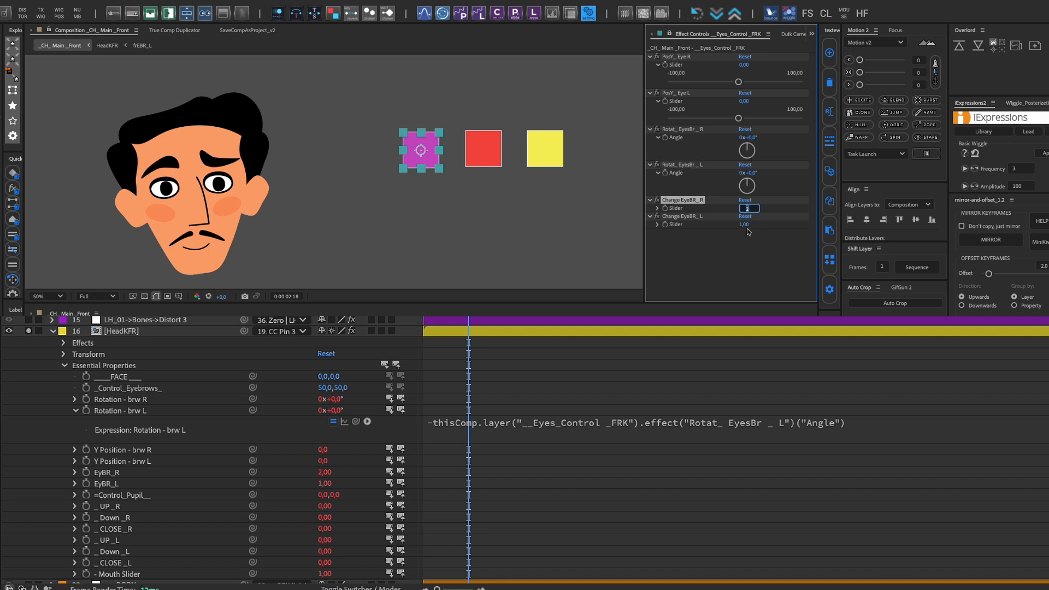
{"action": "type", "text": "1"}
Link _Control_Eyebrows_ with an expression array of 50 and the __ ALL EyesBR slider, and test that slider on the brows
{"action": "left_click", "coordinate": [86, 388]}
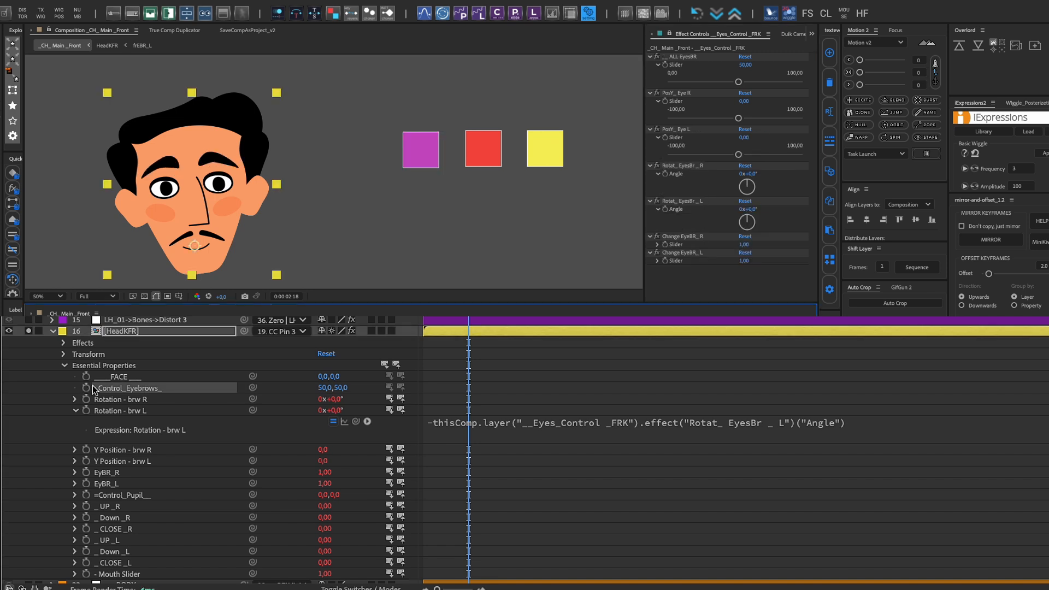
{"action": "left_click", "coordinate": [87, 389], "text": "alt"}
{"action": "type", "text": "[]"}
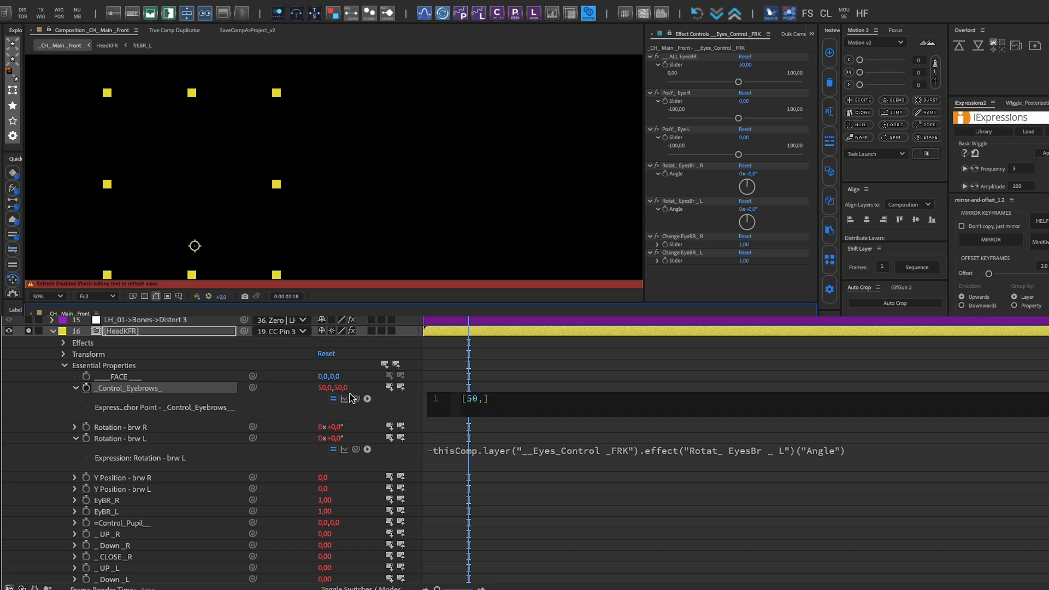
{"action": "left_click_drag", "start_coordinate": [612, 164], "coordinate": [677, 65]}
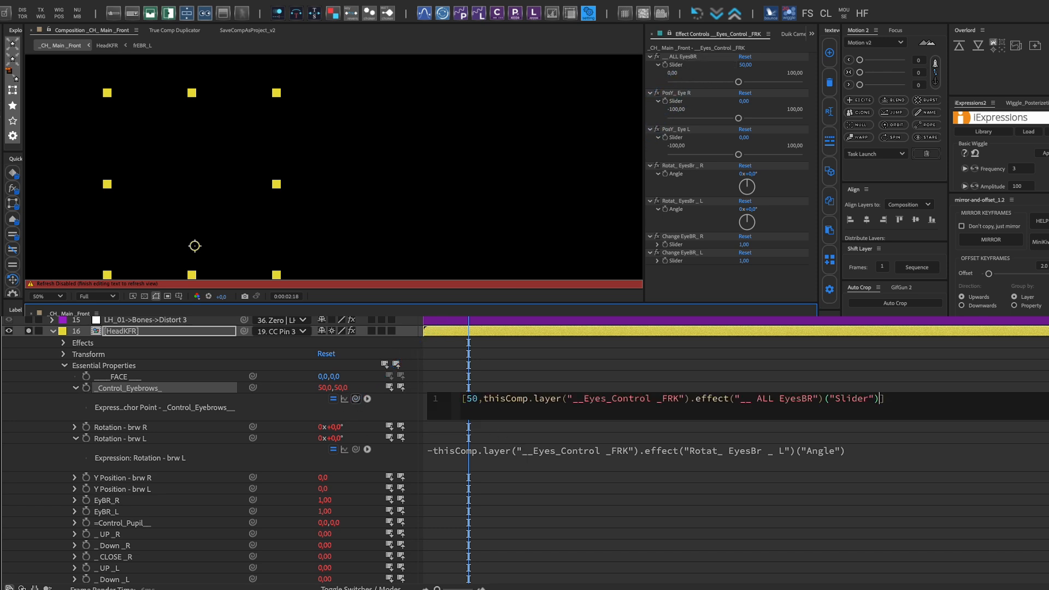
{"action": "left_click", "coordinate": [370, 345]}
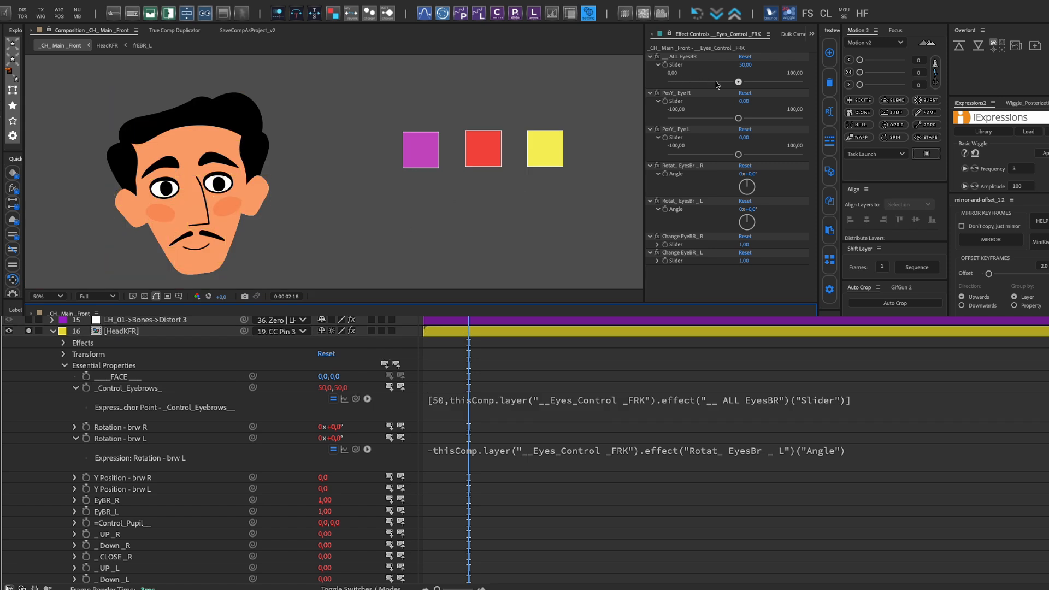
{"action": "left_click_drag", "start_coordinate": [739, 83], "coordinate": [770, 84]}
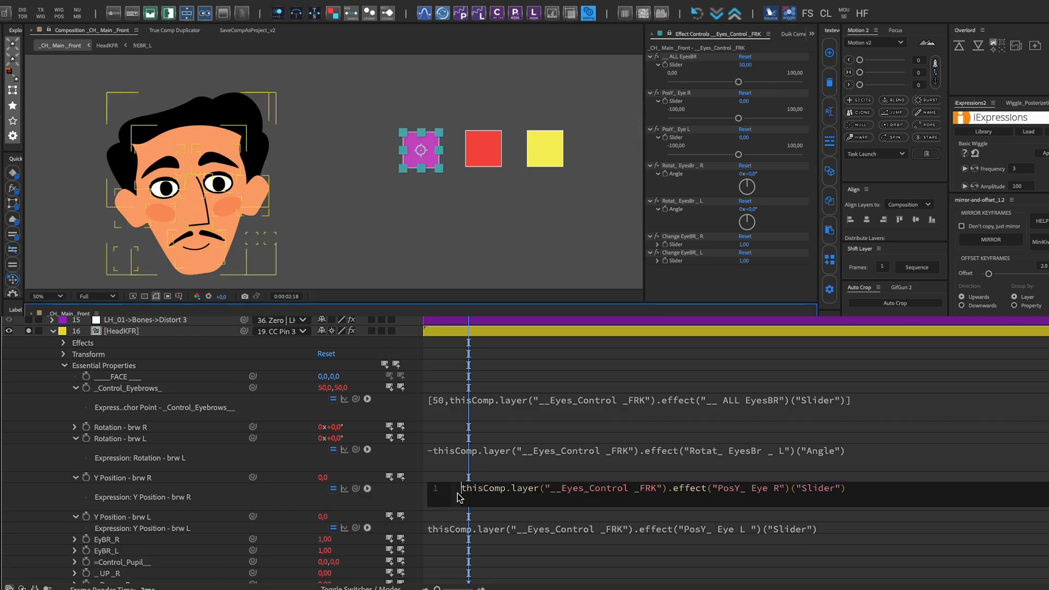
Negate the Y Position - brw R and Y Position - brw L expressions by adding a minus sign before thisComp
{"action": "type", "text": "-"}
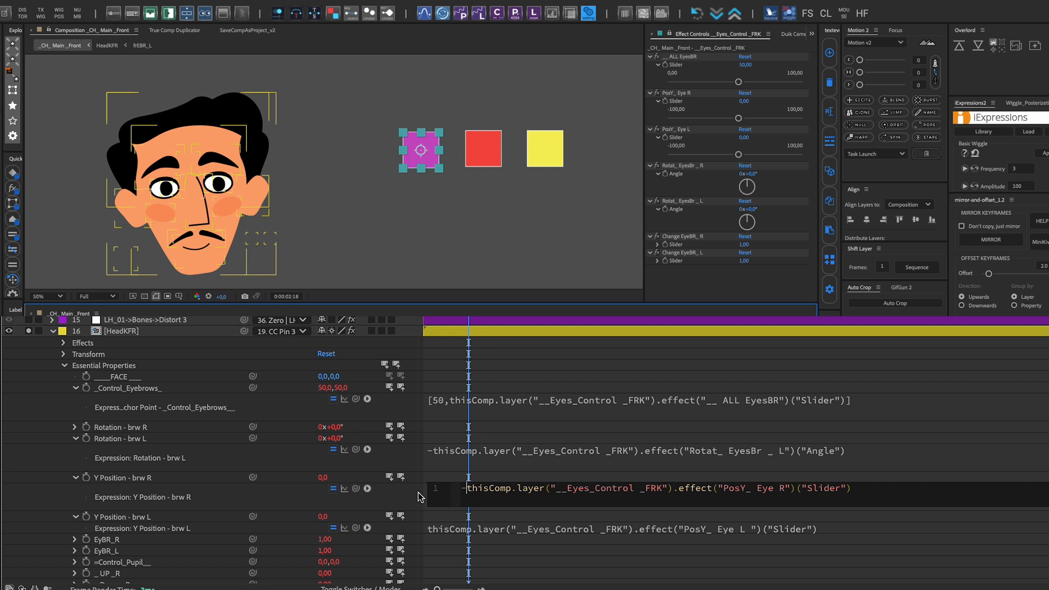
{"action": "key", "text": "KP_Enter"}
{"action": "left_click", "coordinate": [460, 529]}
{"action": "type", "text": "-"}
{"action": "key", "text": "KP_Enter"}
Test the inverted PosY_ Eye L and PosY_ Eye R sliders with positive values, and reset both
{"action": "left_click_drag", "start_coordinate": [738, 154], "coordinate": [767, 154]}
{"action": "left_click_drag", "start_coordinate": [738, 118], "coordinate": [767, 119]}
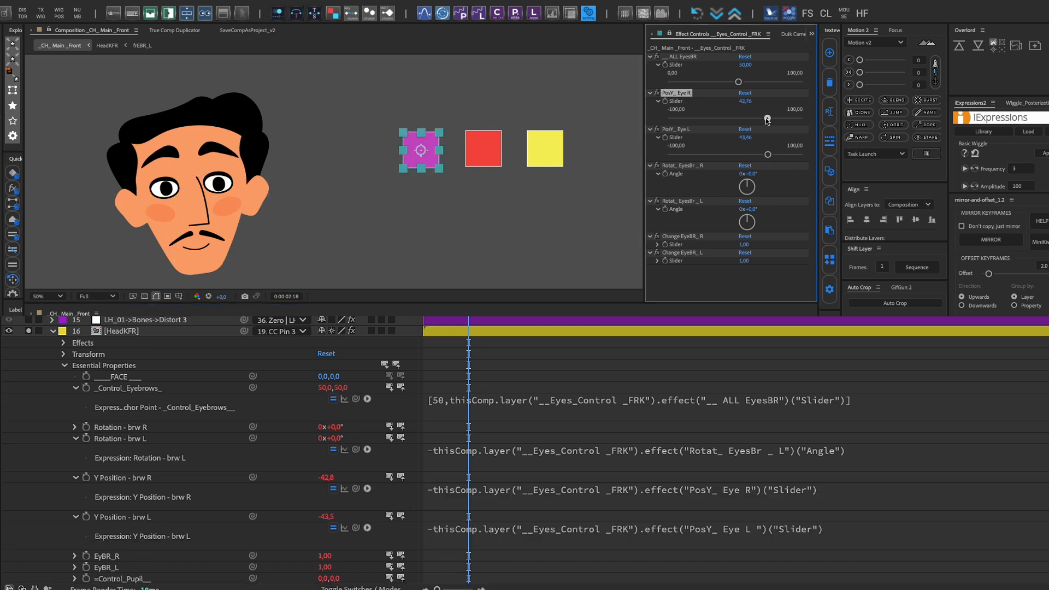
{"action": "left_click", "coordinate": [745, 93]}
{"action": "left_click", "coordinate": [745, 130]}
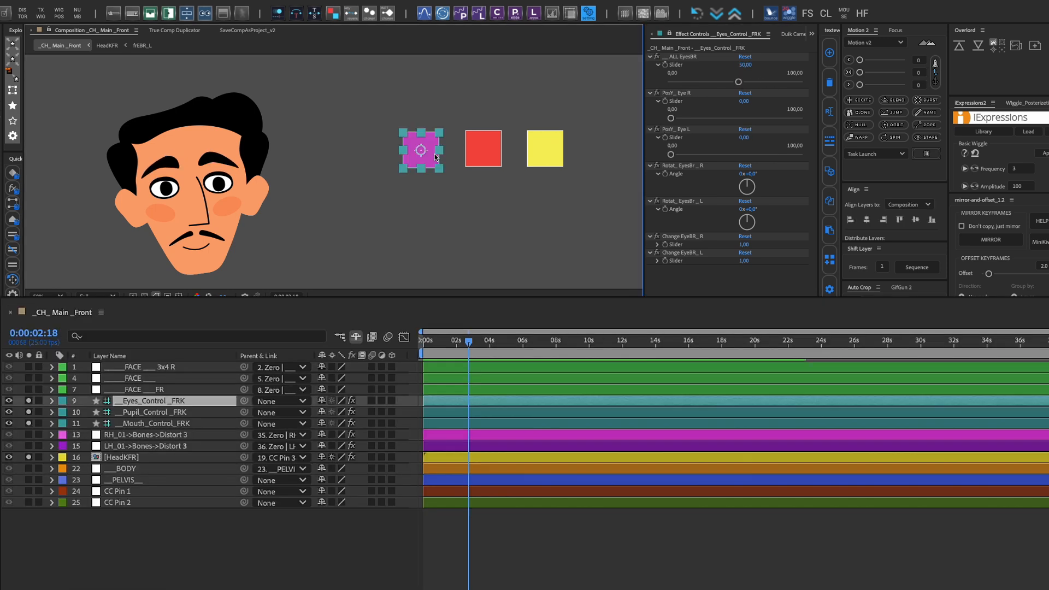
Keyframe the Lipsync slider of __Mouth_Control_FRK at 3 on frame 2 and at 2 on frame 5
{"action": "left_click", "coordinate": [477, 158]}
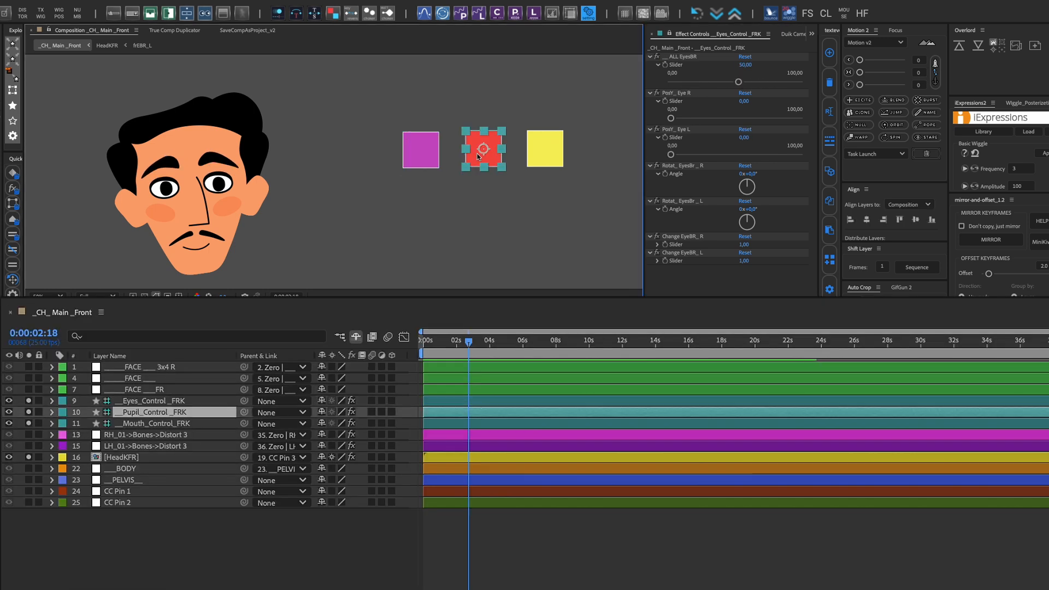
{"action": "left_click", "coordinate": [550, 159]}
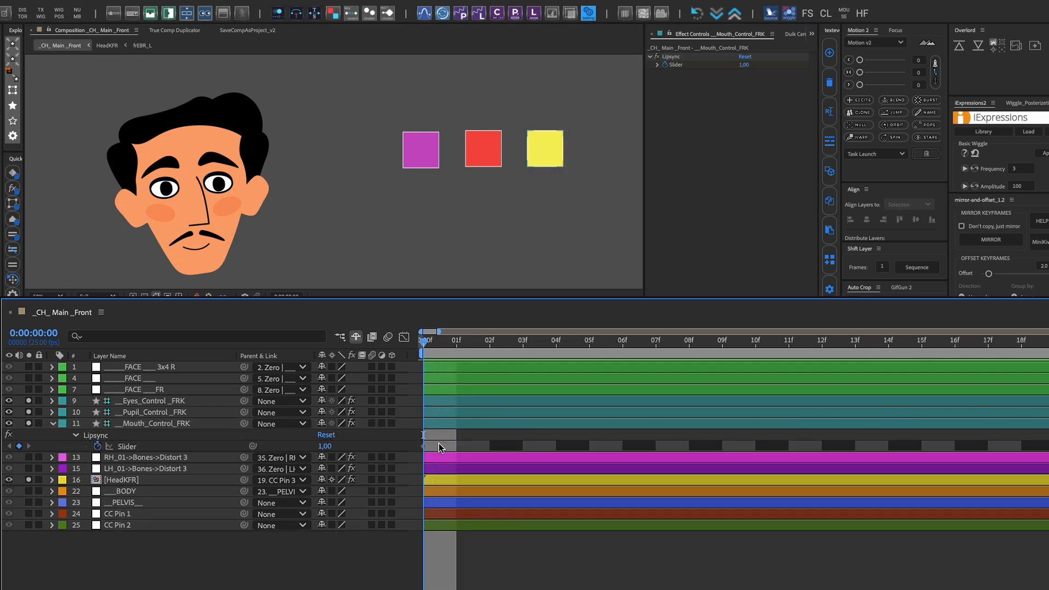
{"action": "left_click", "coordinate": [589, 340]}
{"action": "left_click_drag", "start_coordinate": [473, 349], "coordinate": [489, 349]}
{"action": "left_click", "coordinate": [327, 446]}
{"action": "type", "text": "3"}
{"action": "left_click", "coordinate": [506, 537]}
{"action": "key", "text": "Page_Down"}
{"action": "key", "text": "Page_Down"}
{"action": "key", "text": "Page_Down"}
{"action": "left_click", "coordinate": [326, 446]}
{"action": "type", "text": "2"}
{"action": "left_click", "coordinate": [506, 536]}
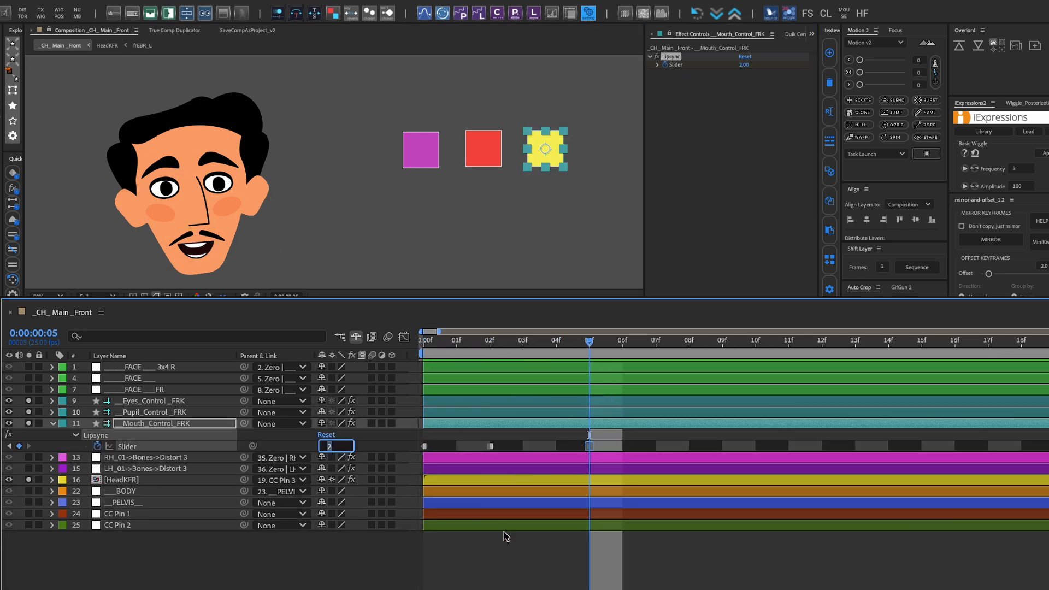
Add Lipsync keyframes of 4 at frame 7 and 5 at frame 9
{"action": "key", "text": "Page_Down"}
{"action": "key", "text": "Page_Down"}
{"action": "left_click", "coordinate": [326, 447]}
{"action": "type", "text": "4"}
{"action": "left_click", "coordinate": [520, 557]}
{"action": "key", "text": "Page_Down"}
{"action": "key", "text": "Page_Down"}
{"action": "left_click", "coordinate": [326, 447]}
{"action": "type", "text": "5"}
Continue the Lipsync animation with keyframes at frames 13, 15 and 17, using 6 for the first and 11 for the last
{"action": "key", "text": "Page_Down"}
{"action": "key", "text": "Page_Down"}
{"action": "key", "text": "Page_Down"}
{"action": "key", "text": "Page_Down"}
{"action": "left_click", "coordinate": [326, 446]}
{"action": "type", "text": "6"}
{"action": "key", "text": "Page_Down"}
{"action": "key", "text": "Page_Down"}
{"action": "left_click", "coordinate": [327, 446]}
Start keyframes for Control Pupill and __CLOSE_All___R on __Pupil_Control _FRK, and key a blink on frames 0, 4 and 8
{"action": "key", "text": "Page_Down"}
{"action": "key", "text": "Page_Down"}
{"action": "left_click", "coordinate": [326, 446]}
{"action": "type", "text": "11"}
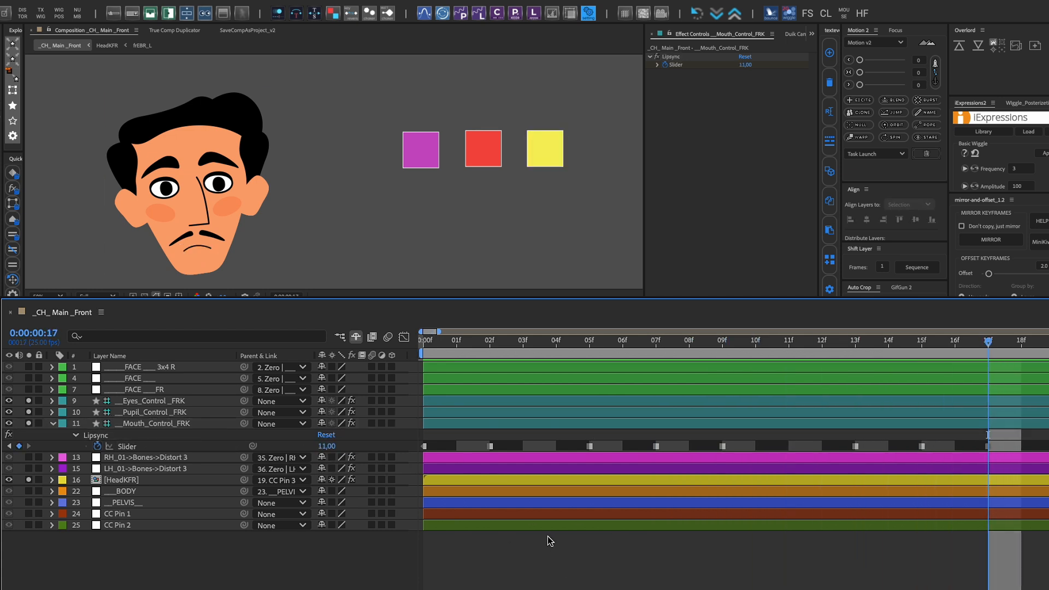
Shorten the work area so it ends at about 0:00:01:14
{"action": "key", "text": "minus"}
{"action": "key", "text": "minus"}
{"action": "left_click", "coordinate": [612, 525]}
{"action": "key", "text": "Home"}
{"action": "left_click", "coordinate": [815, 344]}
{"action": "key", "text": "n"}
{"action": "key", "text": "Home"}
{"action": "left_click", "coordinate": [465, 415]}
{"action": "left_click", "coordinate": [649, 154]}
{"action": "left_click", "coordinate": [665, 65]}
{"action": "left_click", "coordinate": [666, 113]}
{"action": "key", "text": "u"}
{"action": "key", "text": "equal"}
{"action": "key", "text": "equal"}
{"action": "left_click", "coordinate": [461, 413]}
{"action": "key", "text": "Page_Down"}
{"action": "key", "text": "Page_Down"}
{"action": "key", "text": "Page_Down"}
{"action": "key", "text": "Page_Down"}
{"action": "left_click", "coordinate": [325, 459]}
{"action": "key", "text": "Page_Down"}
{"action": "key", "text": "Page_Down"}
{"action": "key", "text": "Page_Down"}
{"action": "key", "text": "Page_Down"}
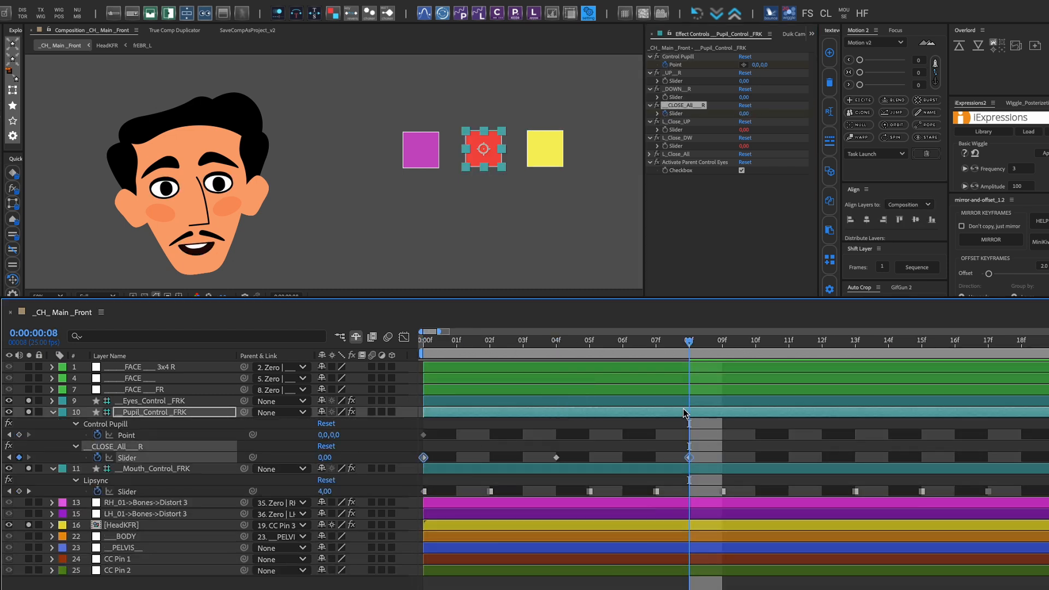
Ease the blink keyframes at 67, move the middle one to frame 3, and preview the blink
{"action": "left_click_drag", "start_coordinate": [860, 72], "coordinate": [890, 72]}
{"action": "key", "text": "Home"}
{"action": "key", "text": "minus"}
{"action": "key", "text": "space"}
{"action": "left_click_drag", "start_coordinate": [551, 458], "coordinate": [517, 459]}
{"action": "key", "text": "minus"}
{"action": "key", "text": "minus"}
{"action": "key", "text": "space"}
Offset the Control Pupill point horizontally and place its keyframe at frame 3
{"action": "left_click", "coordinate": [328, 436]}
{"action": "left_click_drag", "start_coordinate": [328, 436], "coordinate": [350, 436]}
{"action": "left_click_drag", "start_coordinate": [494, 436], "coordinate": [447, 436]}
Duplicate the __CLOSE_All___R blink keyframes to start at about 0:00:01:05, and preview the animation
{"action": "left_click_drag", "start_coordinate": [508, 464], "coordinate": [420, 452]}
{"action": "key", "text": "ctrl+c"}
{"action": "key", "text": "ctrl+v"}
{"action": "left_click", "coordinate": [685, 343]}
{"action": "key", "text": "space"}
Keyframe _DOWN__R with a hold at frame 0 and 40 at 0:00:01:09, and extend the work area to about 0:00:02:02
{"action": "left_click", "coordinate": [665, 98]}
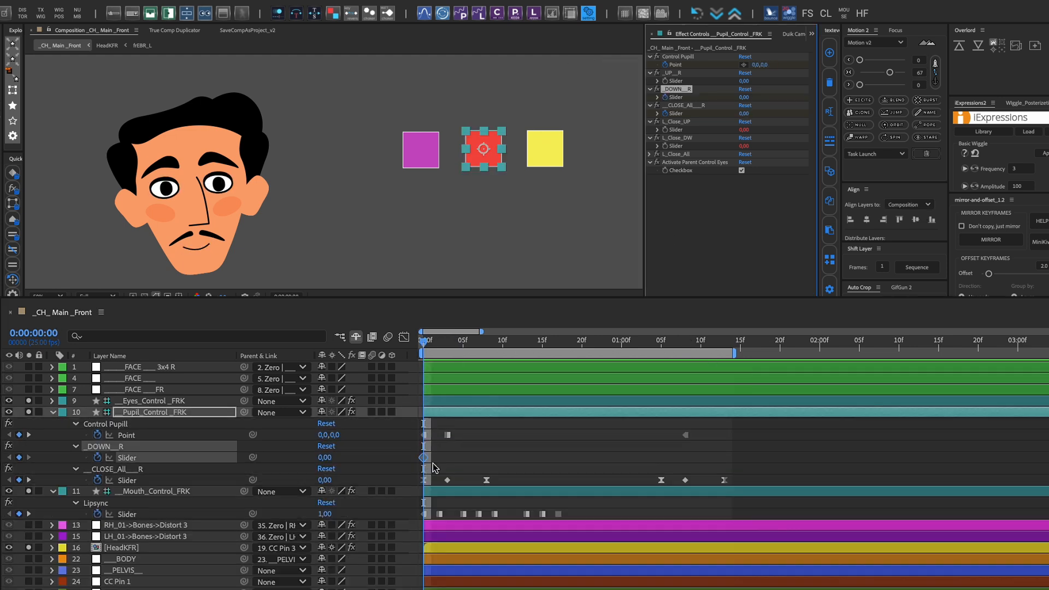
{"action": "key", "text": "ctrl+alt+h"}
{"action": "left_click", "coordinate": [436, 468]}
{"action": "left_click", "coordinate": [733, 341]}
{"action": "left_click_drag", "start_coordinate": [324, 458], "coordinate": [347, 458]}
{"action": "left_click_drag", "start_coordinate": [733, 458], "coordinate": [692, 458]}
{"action": "left_click_drag", "start_coordinate": [734, 354], "coordinate": [837, 354]}
{"action": "key", "text": "space"}
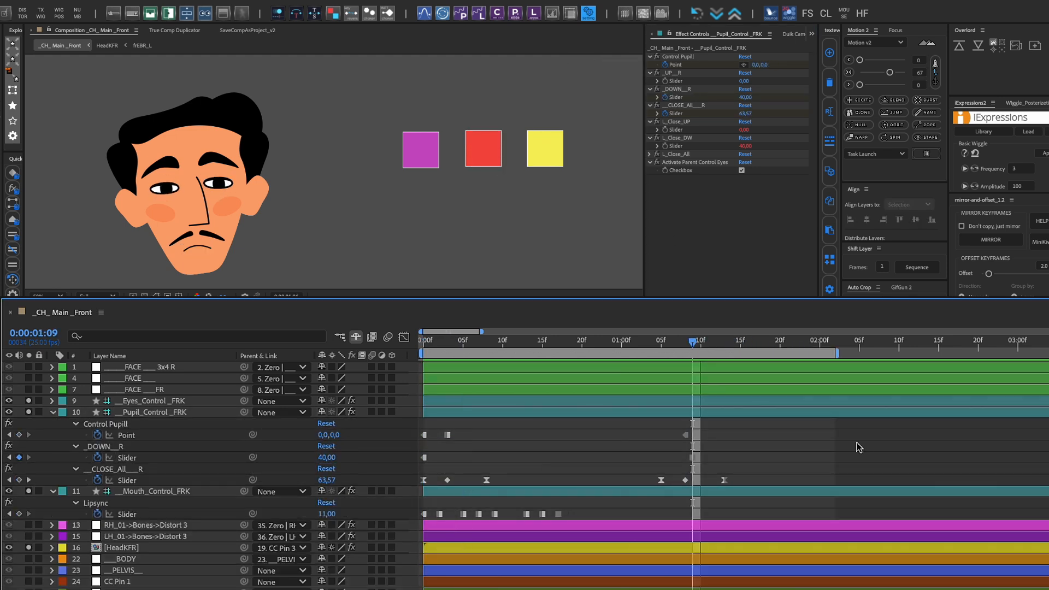
Start eyebrow keyframes on __Eyes_Control _FRK, lower the __ ALL EyesBR slider, and paste keyframes further along the timeline
{"action": "left_click", "coordinate": [150, 402]}
{"action": "key", "text": "Home"}
{"action": "left_click", "coordinate": [665, 64]}
{"action": "key", "text": "u"}
{"action": "left_click", "coordinate": [470, 341]}
{"action": "left_click_drag", "start_coordinate": [326, 424], "coordinate": [314, 424]}
{"action": "left_click", "coordinate": [550, 342]}
{"action": "key", "text": "ctrl+v"}
Ease the selected eyebrow keyframes at 32, retime the __ ALL EyesBR keyframes, and preview the motion
{"action": "left_click_drag", "start_coordinate": [574, 410], "coordinate": [538, 520]}
{"action": "left_click_drag", "start_coordinate": [890, 72], "coordinate": [874, 72]}
{"action": "left_click_drag", "start_coordinate": [550, 424], "coordinate": [598, 424]}
{"action": "left_click", "coordinate": [691, 453]}
{"action": "key", "text": "space"}
{"action": "left_click_drag", "start_coordinate": [471, 424], "coordinate": [487, 424]}
Keyframe the Rotat_ EyesBr R and L angles at 5°
{"action": "left_click", "coordinate": [487, 342]}
{"action": "left_click", "coordinate": [339, 514]}
{"action": "left_click", "coordinate": [598, 342]}
{"action": "left_click", "coordinate": [339, 514]}
{"action": "type", "text": "5"}
Add a holding __ ALL EyesBR keyframe, followed by 40 at 0:00:01:06 and 50 at 0:00:01:12
{"action": "left_click", "coordinate": [20, 424]}
{"action": "left_click", "coordinate": [701, 342]}
{"action": "left_click", "coordinate": [327, 424]}
{"action": "type", "text": "40"}
{"action": "left_click", "coordinate": [770, 341]}
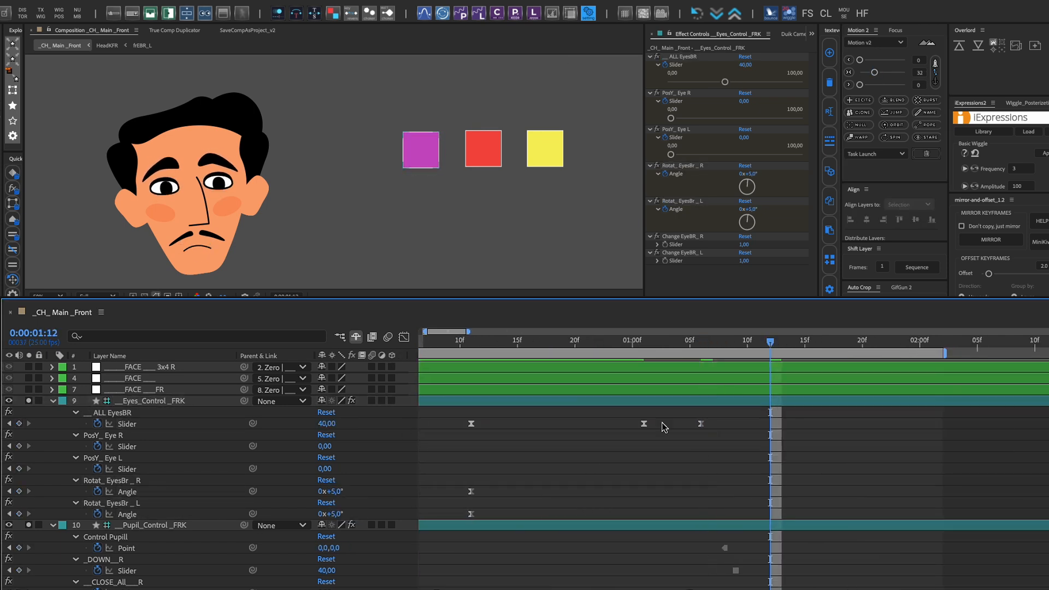
{"action": "type", "text": "50"}
Keyframe both Rotat_ EyesBr angles at 0:00:01:01 and return them to 0° at 0:00:01:06
{"action": "left_click", "coordinate": [644, 342]}
{"action": "left_click", "coordinate": [701, 342]}
{"action": "left_click", "coordinate": [771, 342]}
{"action": "left_click", "coordinate": [19, 492]}
Keyframe both PosY_ Eye sliders at 0:00:01:05, and at 0:00:01:17 set PosY_ Eye R to 23 and PosY_ Eye L to -7
{"action": "left_click_drag", "start_coordinate": [771, 469], "coordinate": [690, 468]}
{"action": "left_click", "coordinate": [828, 341]}
{"action": "type", "text": "23"}
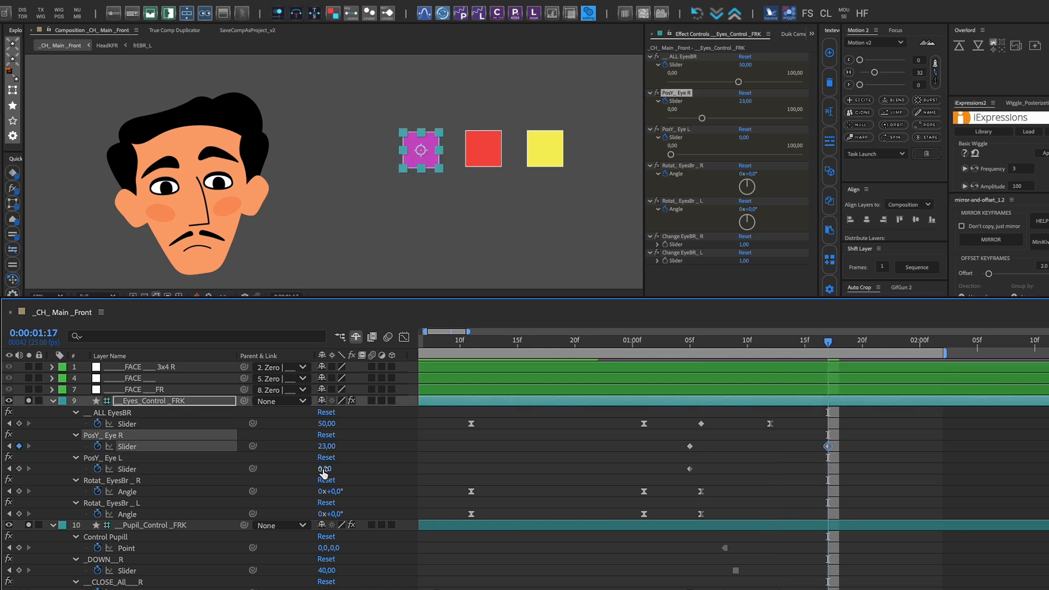
{"action": "left_click", "coordinate": [941, 452]}
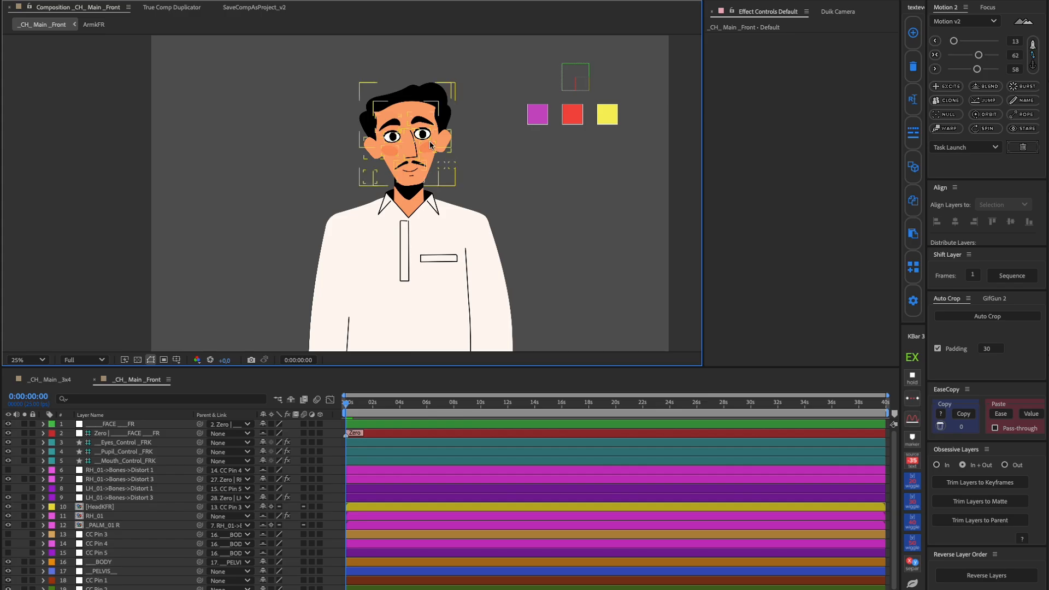
Copy HeadKFR from _CH_ Main _Front into _CH_ Main _3x4 and expand its Essential Properties
{"action": "left_click", "coordinate": [433, 253]}
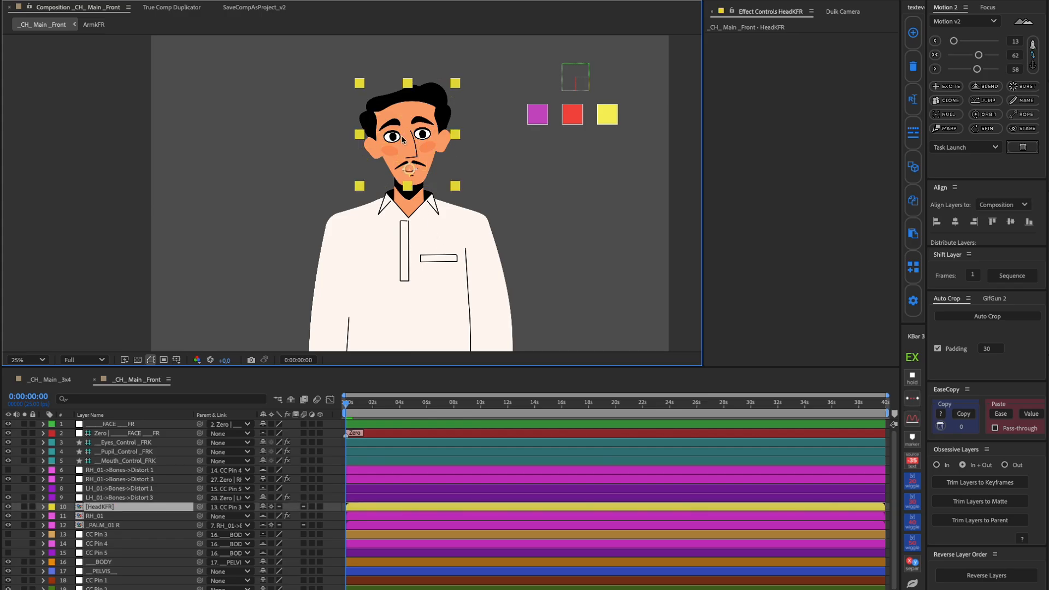
{"action": "left_click", "coordinate": [52, 379]}
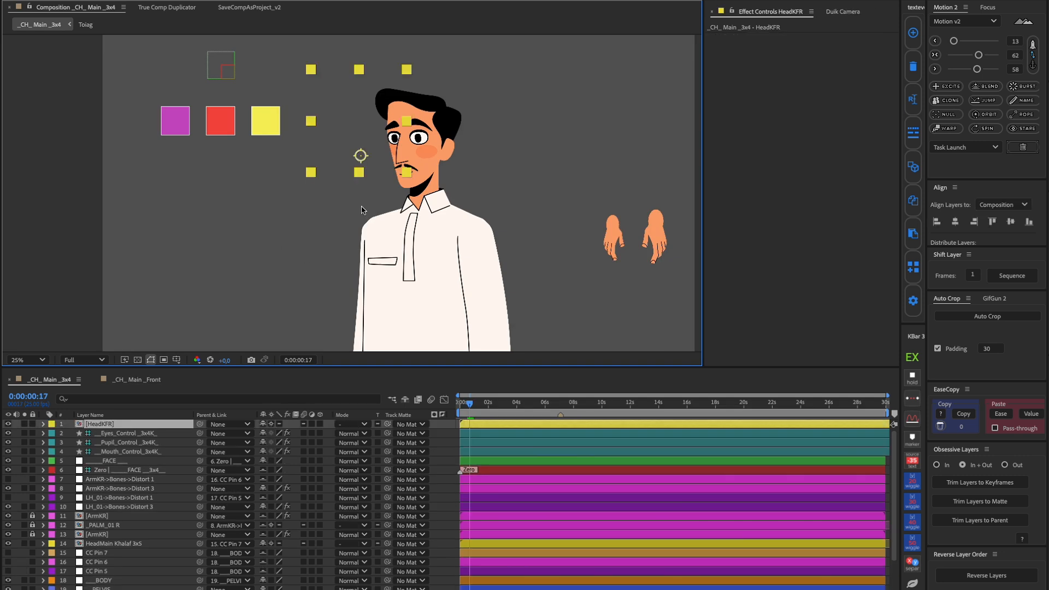
{"action": "left_click", "coordinate": [44, 424]}
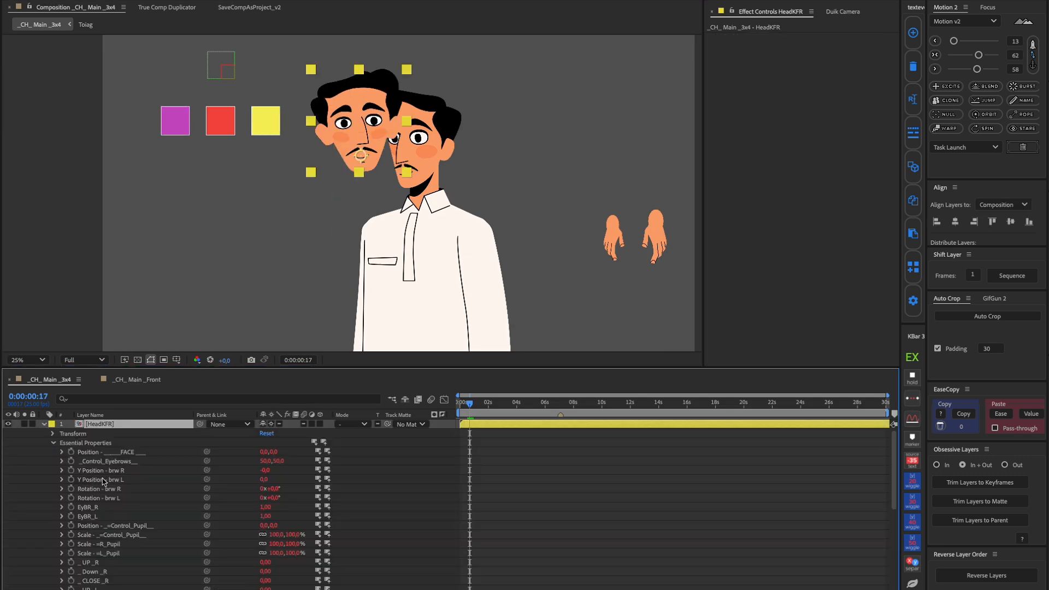
Review the effects on the __Mouth_Control_3x4K_ and __Pupil_Control _3x4K_ layers
{"action": "left_click", "coordinate": [276, 126]}
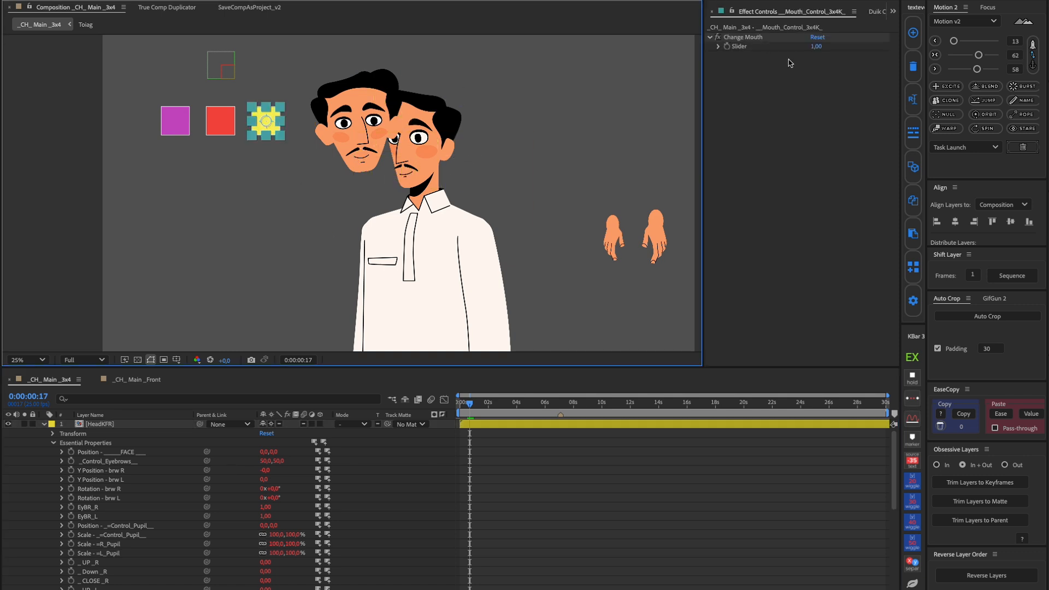
{"action": "left_click", "coordinate": [822, 48]}
{"action": "left_click", "coordinate": [809, 113]}
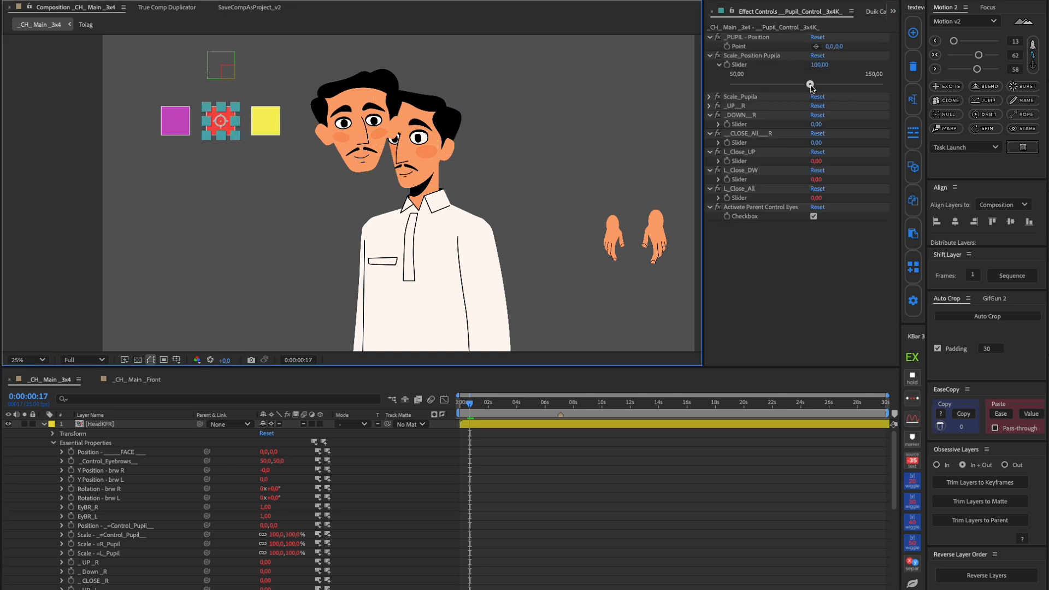
{"action": "left_click_drag", "start_coordinate": [808, 84], "coordinate": [827, 86]}
{"action": "left_click", "coordinate": [718, 124]}
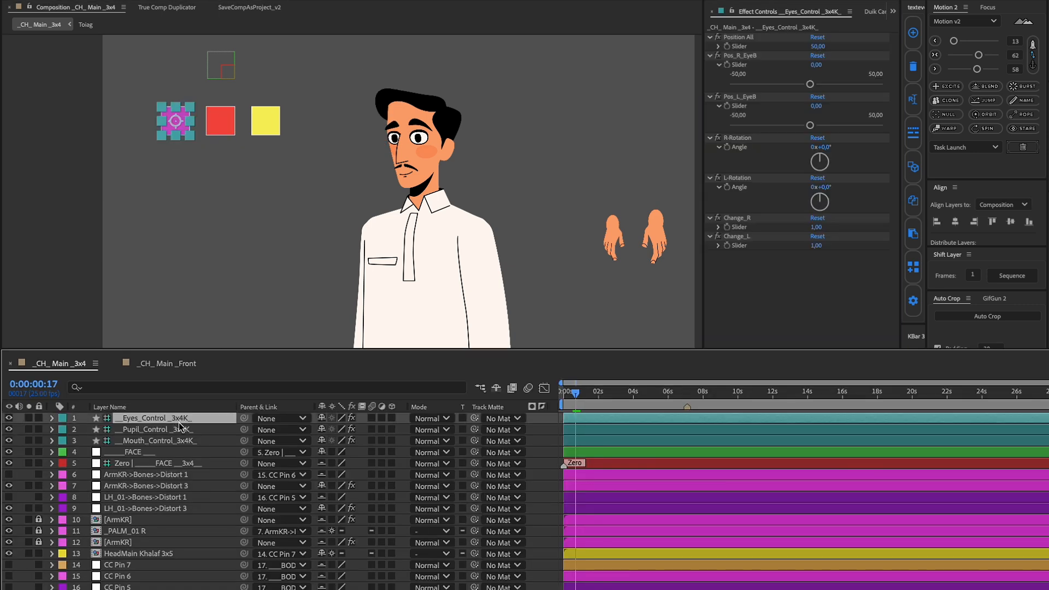
Rename the eyes control layer in _CH_ Main _Front as __Eyes_Control _3x4K_, copying the name from _CH_ Main _3x4
{"action": "key", "text": "Return"}
{"action": "right_click", "coordinate": [141, 419]}
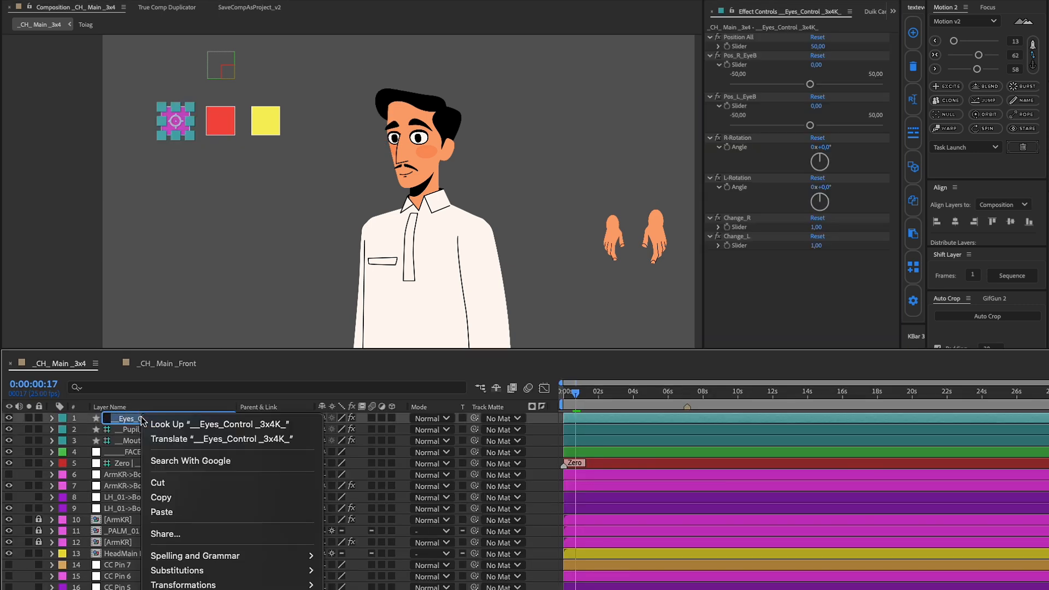
{"action": "left_click", "coordinate": [163, 497]}
{"action": "left_click", "coordinate": [166, 364]}
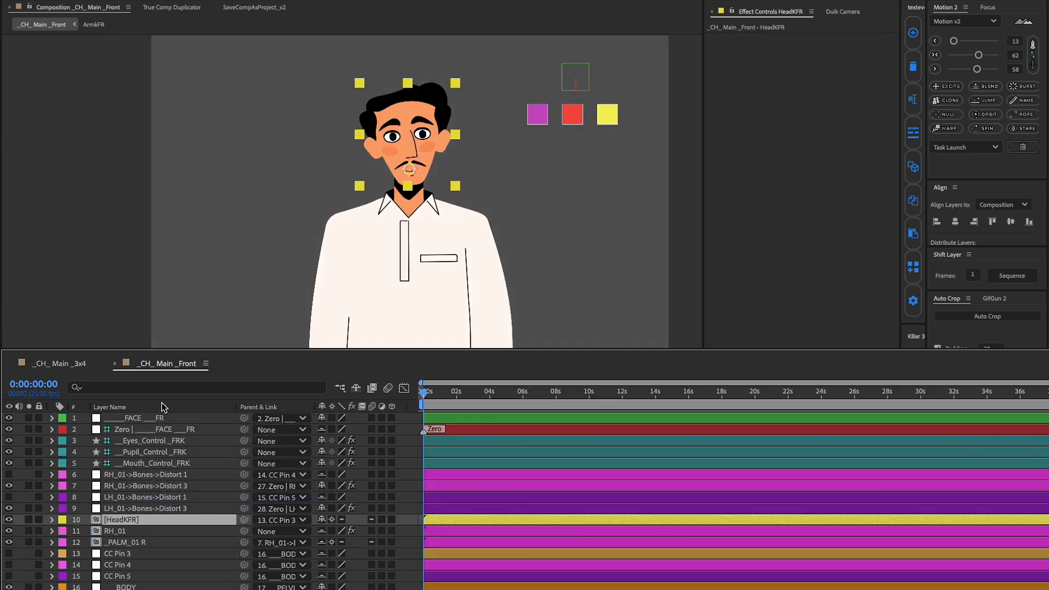
{"action": "left_click", "coordinate": [136, 443]}
{"action": "key", "text": "Return"}
{"action": "key", "text": "super+v"}
{"action": "left_click", "coordinate": [206, 309]}
Rename the pupil and mouth control layers in _CH_ Main _Front as __Pupil_Control _3x4K_ and __Mouth_Control_3x4K_
{"action": "left_click", "coordinate": [75, 367]}
{"action": "left_click", "coordinate": [167, 364]}
{"action": "left_click", "coordinate": [164, 461]}
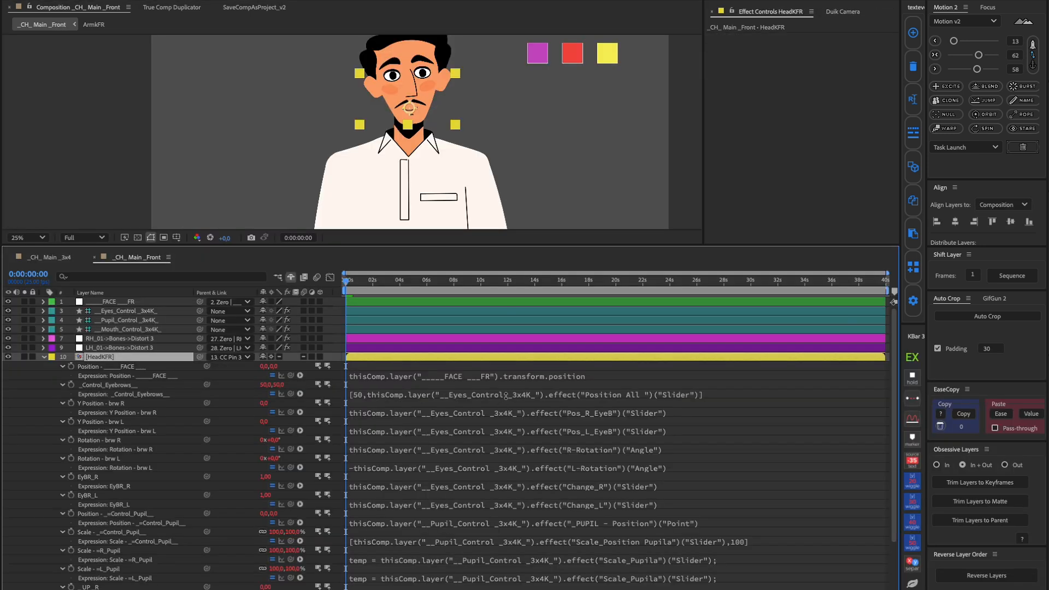
Check the controller layer name in HeadKFR's _Control_Eyebrows expression in _CH_ Main _Front, then collapse the layer's properties
{"action": "left_click_drag", "start_coordinate": [472, 394], "coordinate": [553, 393]}
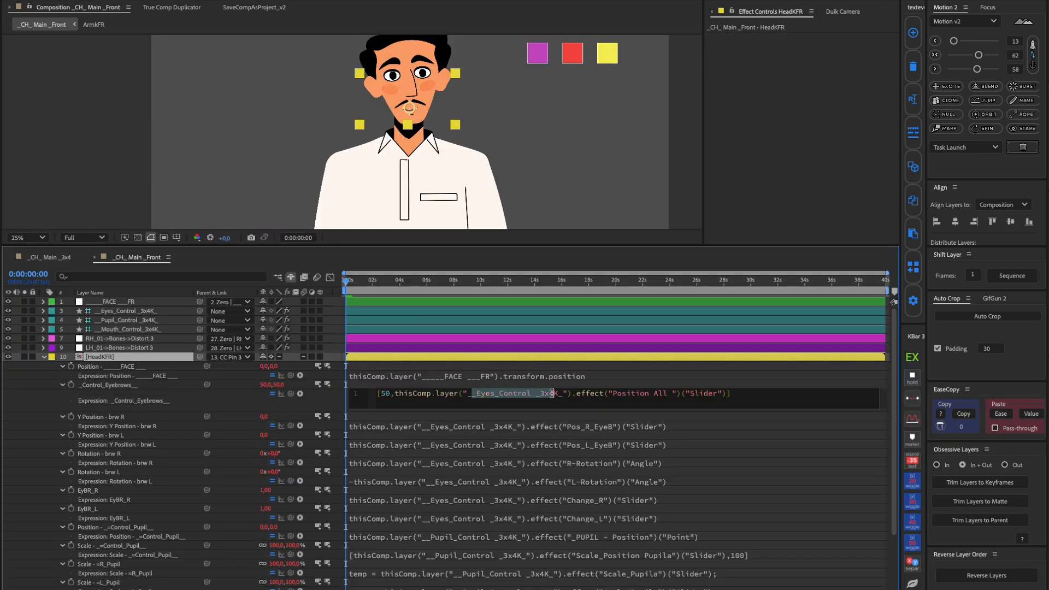
{"action": "left_click", "coordinate": [336, 398]}
{"action": "key", "text": "s"}
{"action": "left_click", "coordinate": [399, 133]}
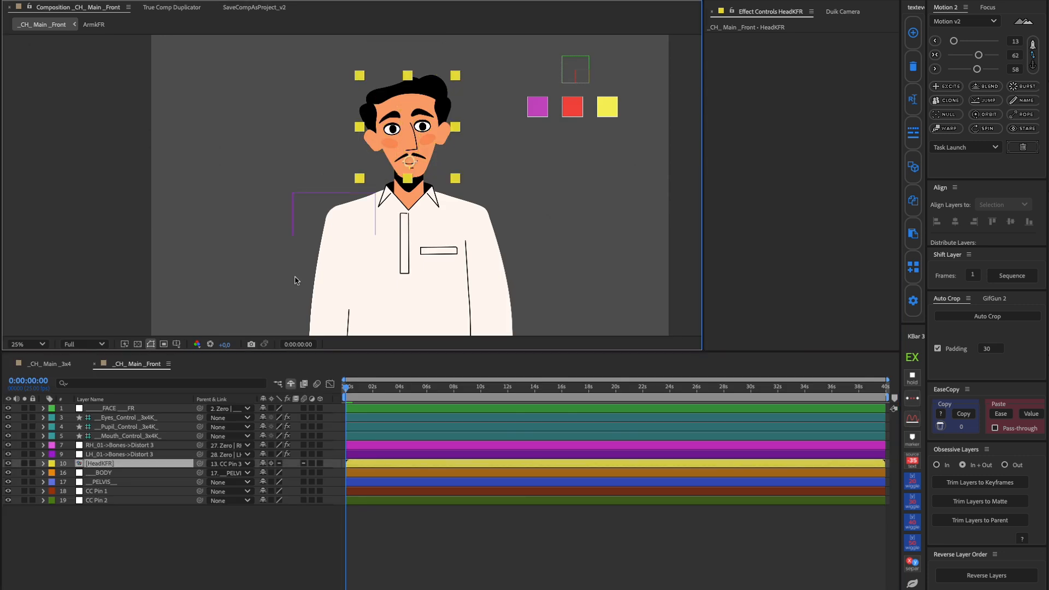
In _CH_ Main _3x4, place HeadKFR beside the existing head and test the pupil and eyebrow controllers on both heads
{"action": "left_click", "coordinate": [51, 364]}
{"action": "left_click_drag", "start_coordinate": [357, 128], "coordinate": [338, 160]}
{"action": "left_click", "coordinate": [257, 121]}
{"action": "left_click", "coordinate": [907, 85]}
{"action": "type", "text": "3"}
{"action": "key", "text": "Return"}
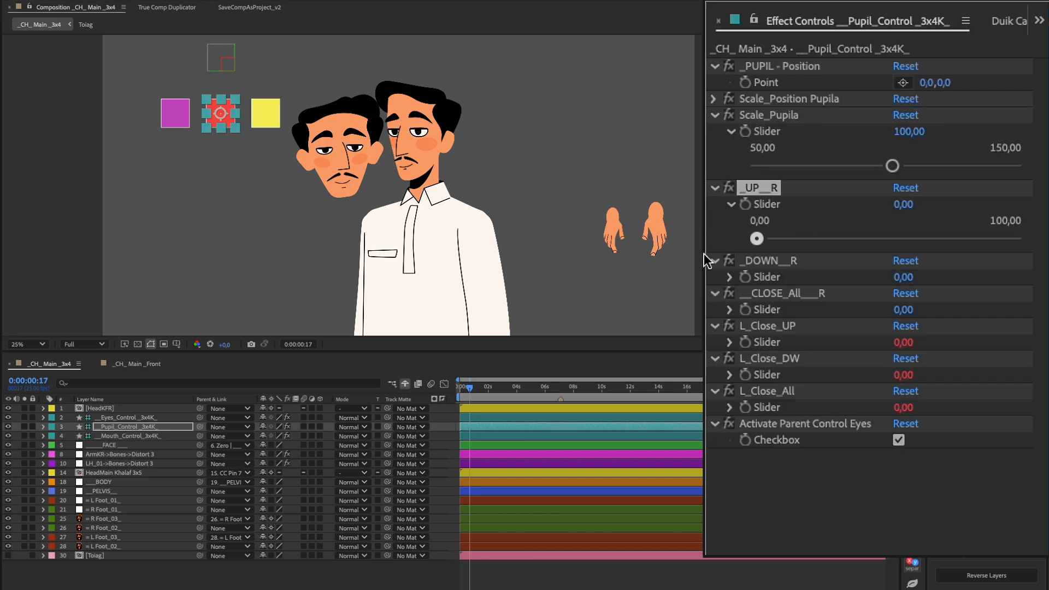
{"action": "left_click", "coordinate": [715, 260]}
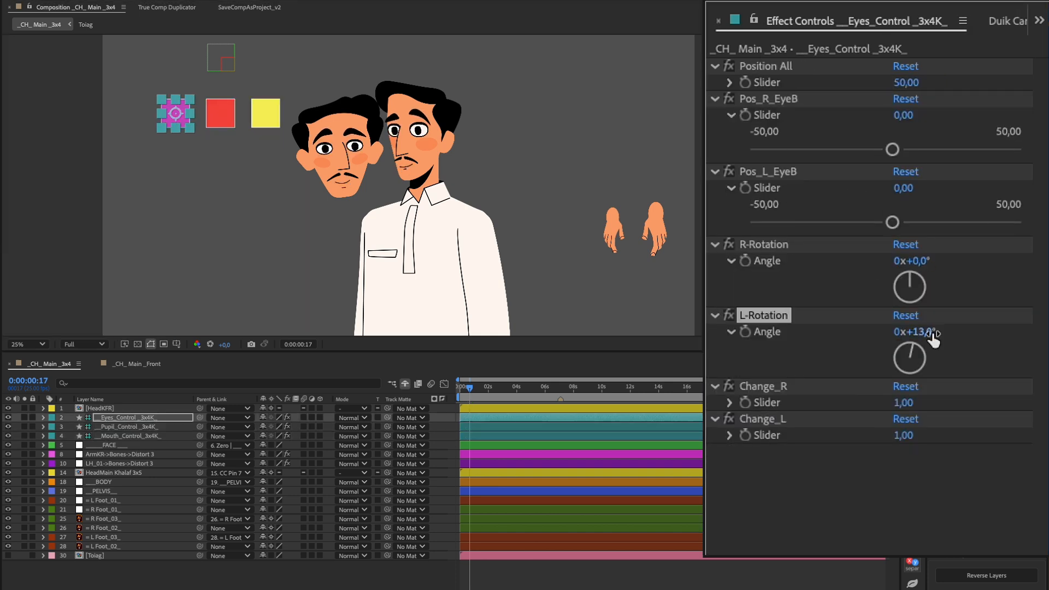
{"action": "left_click", "coordinate": [220, 113]}
{"action": "left_click", "coordinate": [274, 124]}
Add a Checkbox Control to the HeadMain Khalaf 3x5 layer and name it Change Head
{"action": "left_click", "coordinate": [430, 114]}
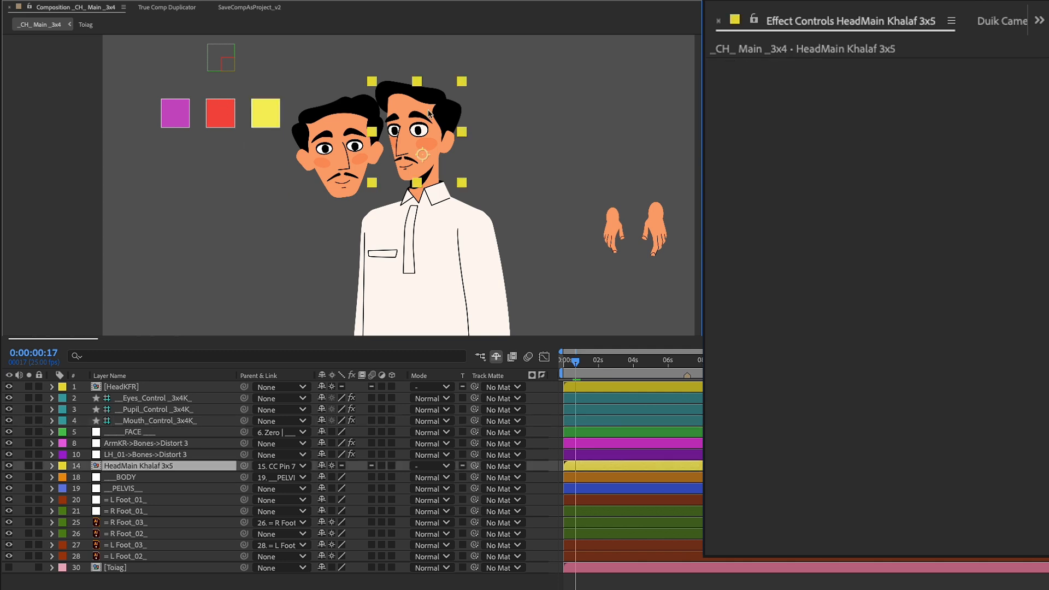
{"action": "key", "text": "ctrl+space"}
{"action": "type", "text": "ch"}
{"action": "left_click", "coordinate": [402, 131]}
{"action": "key", "text": "Return"}
{"action": "type", "text": "Change Head"}
{"action": "key", "text": "Return"}
Link HeadMain Khalaf 3x5's Opacity to its Change Head checkbox with the expression effect("Change Head")("Checkbox")*100
{"action": "left_click", "coordinate": [754, 20]}
{"action": "key", "text": "t"}
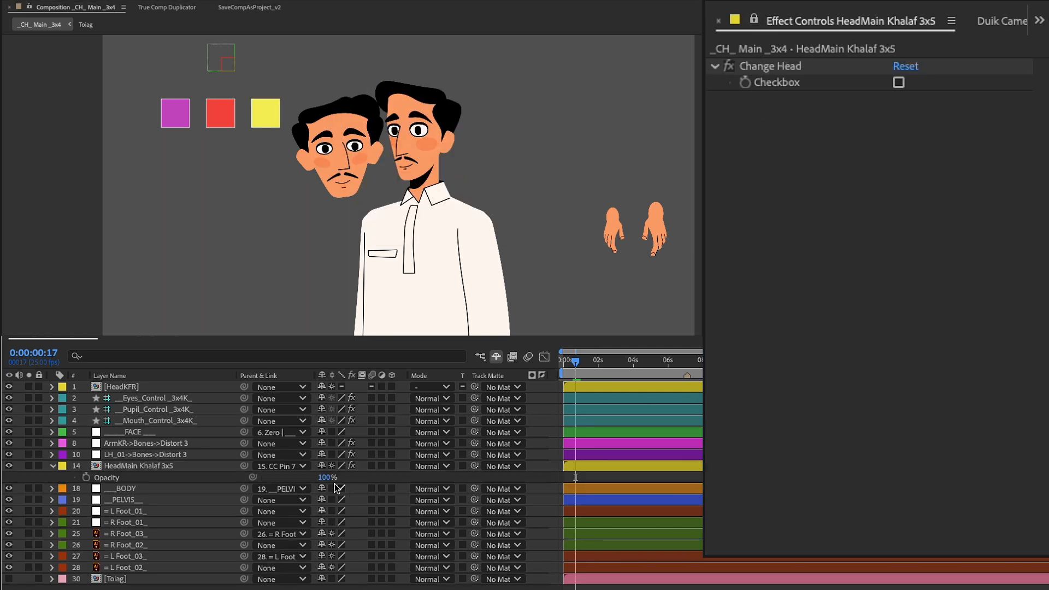
{"action": "left_click_drag", "start_coordinate": [522, 249], "coordinate": [775, 84]}
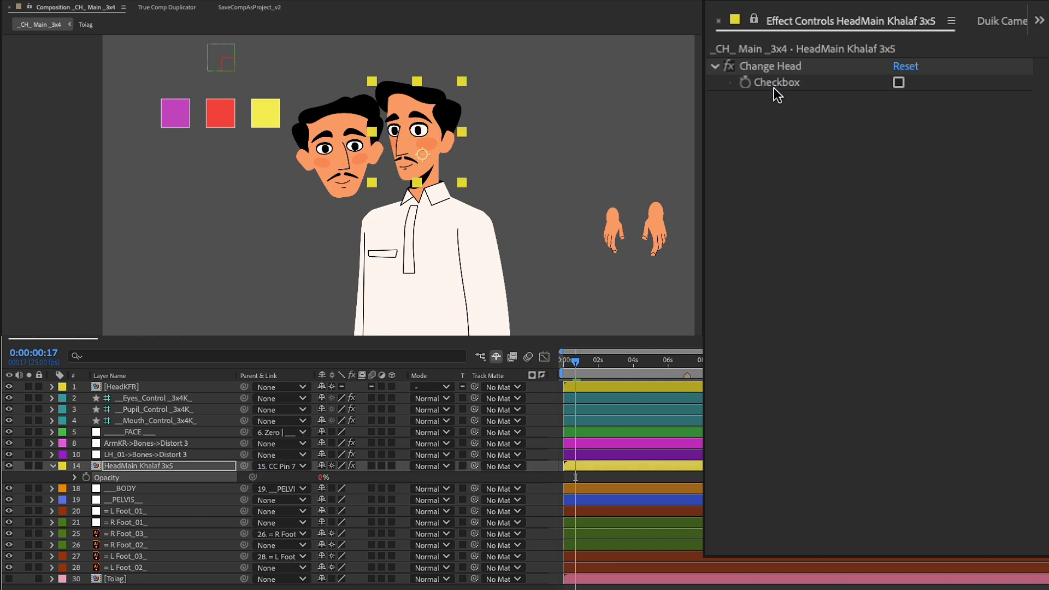
{"action": "left_click", "coordinate": [814, 496]}
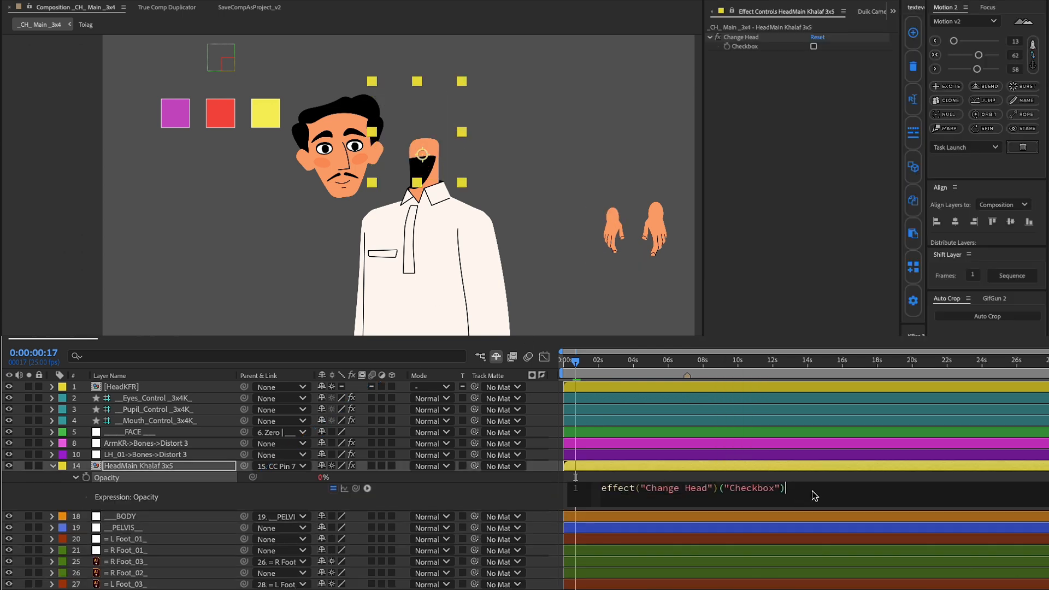
{"action": "left_click", "coordinate": [554, 487]}
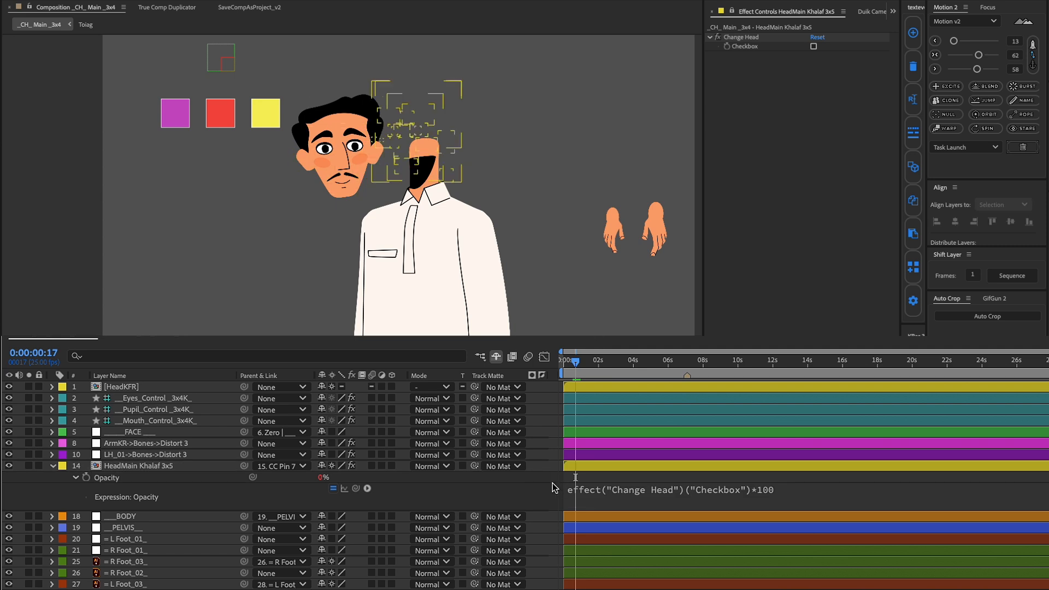
Reveal the hidden layers and link the Shadow N layer's Opacity to the Change Head checkbox, multiplied by 100
{"action": "left_click", "coordinate": [497, 356]}
{"action": "left_click", "coordinate": [424, 173]}
{"action": "left_click", "coordinate": [53, 516]}
{"action": "key", "text": "t"}
{"action": "left_click_drag", "start_coordinate": [253, 528], "coordinate": [745, 47]}
{"action": "type", "text": "*100"}
{"action": "left_click", "coordinate": [741, 36]}
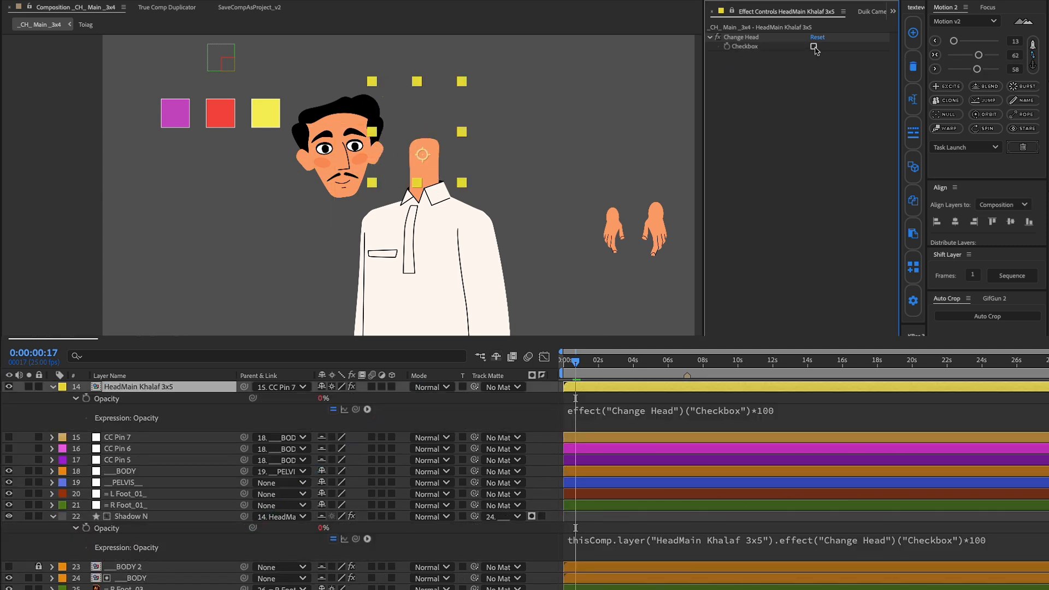
Toggle the Change Head checkbox to test the visibility of the 3x4 head and its neck shadow
{"action": "left_click", "coordinate": [814, 46]}
{"action": "left_click", "coordinate": [814, 47]}
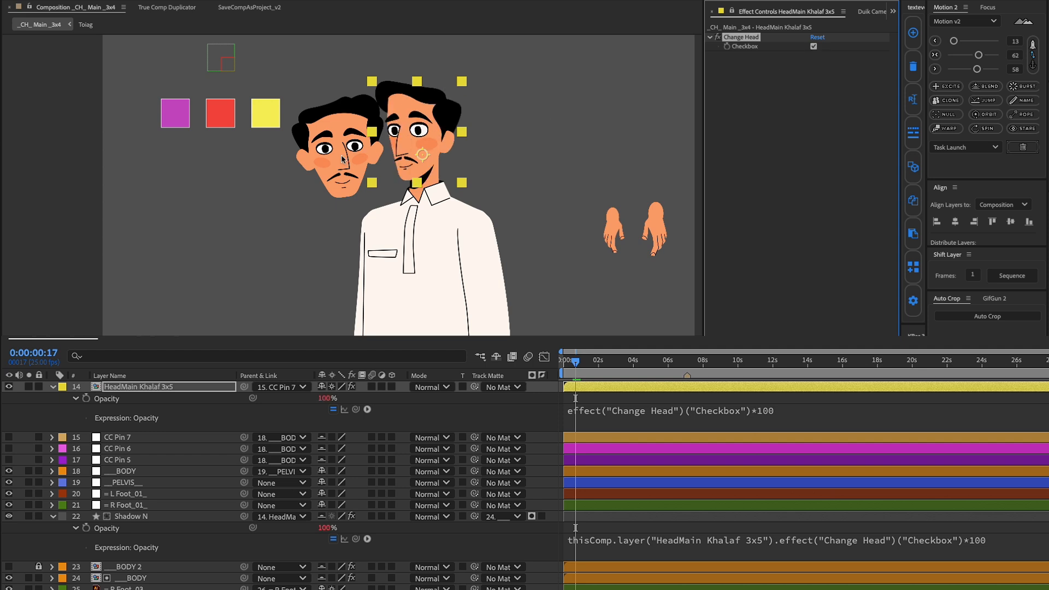
{"action": "left_click", "coordinate": [813, 47]}
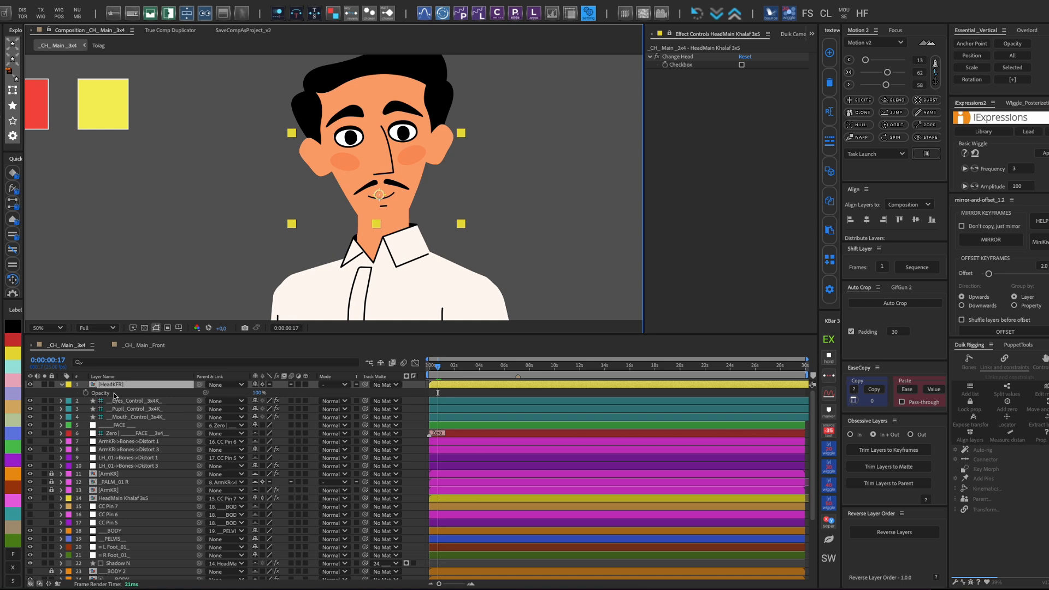
Give HeadKFR's Opacity an inverse expression that reads the Change Head checkbox as t and returns linear (t, 0, 1, 100, 0)
{"action": "left_click", "coordinate": [114, 394]}
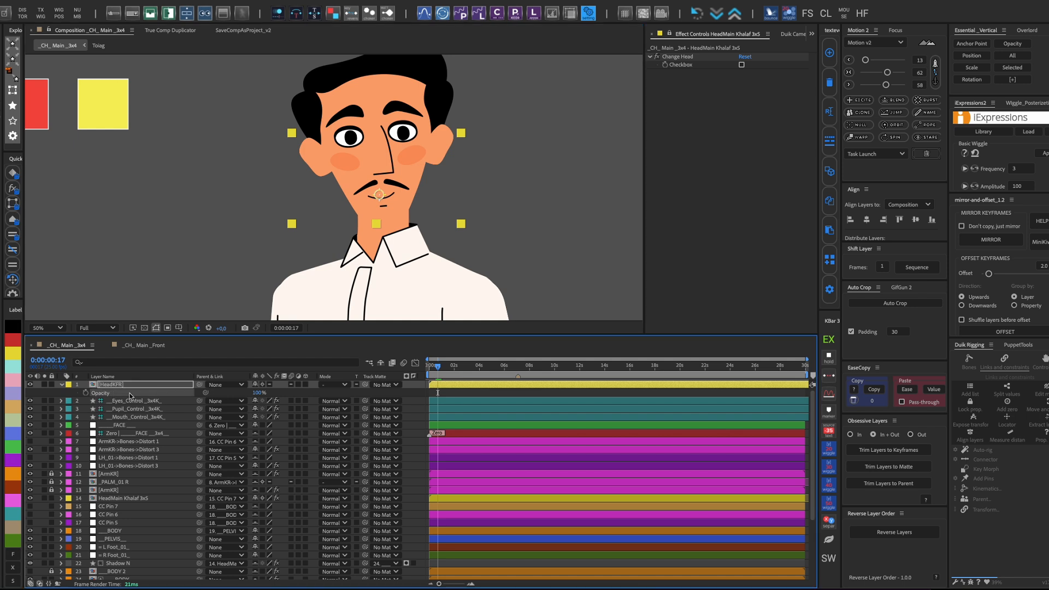
{"action": "left_click", "coordinate": [9, 7]}
{"action": "left_click", "coordinate": [76, 392]}
{"action": "left_click", "coordinate": [513, 399]}
{"action": "left_click", "coordinate": [611, 425]}
{"action": "left_click_drag", "start_coordinate": [620, 166], "coordinate": [680, 64]}
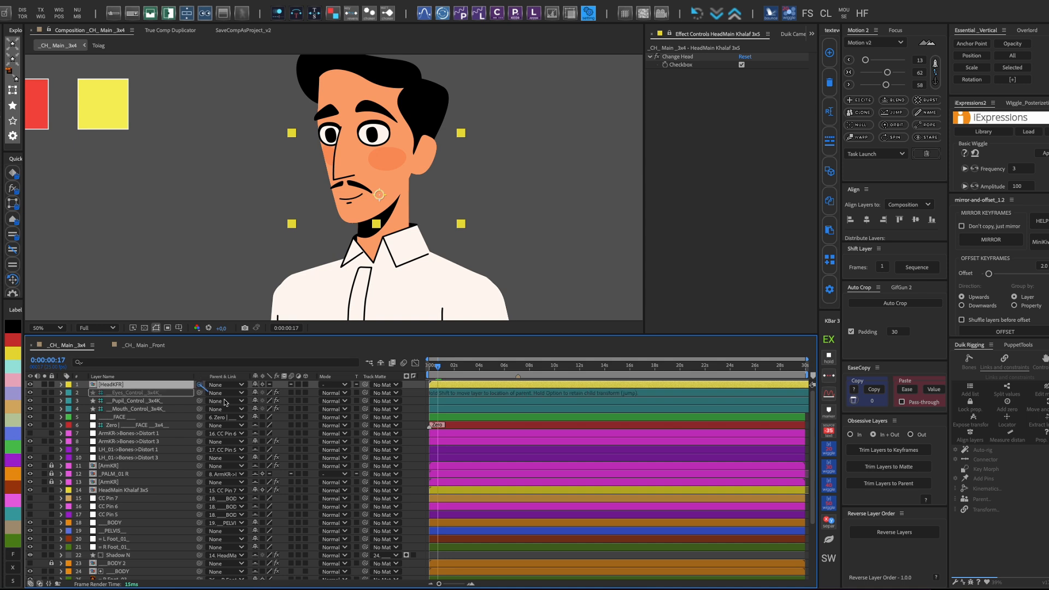
Parent HeadKFR to HeadMain Khalaf 3x5, move it directly above that layer in the stack and lock it
{"action": "left_click_drag", "start_coordinate": [200, 385], "coordinate": [440, 490]}
{"action": "left_click", "coordinate": [381, 362]}
{"action": "left_click_drag", "start_coordinate": [136, 442], "coordinate": [140, 437]}
{"action": "left_click", "coordinate": [52, 433]}
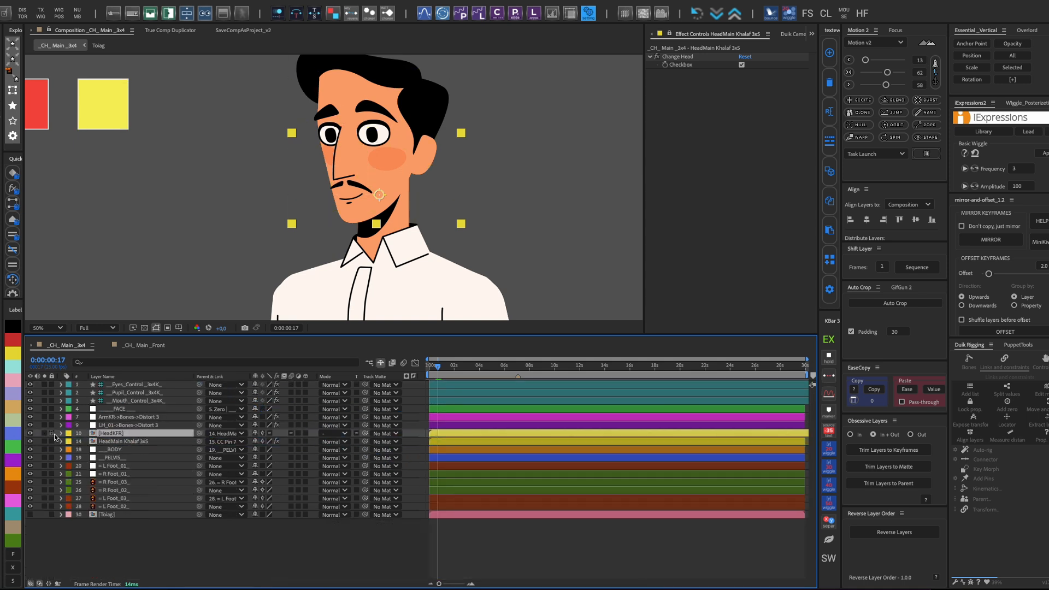
Test the head swap by rotating HeadMain Khalaf 3x5 slightly and toggling its Change Head checkbox
{"action": "left_click", "coordinate": [121, 442]}
{"action": "left_click", "coordinate": [741, 65]}
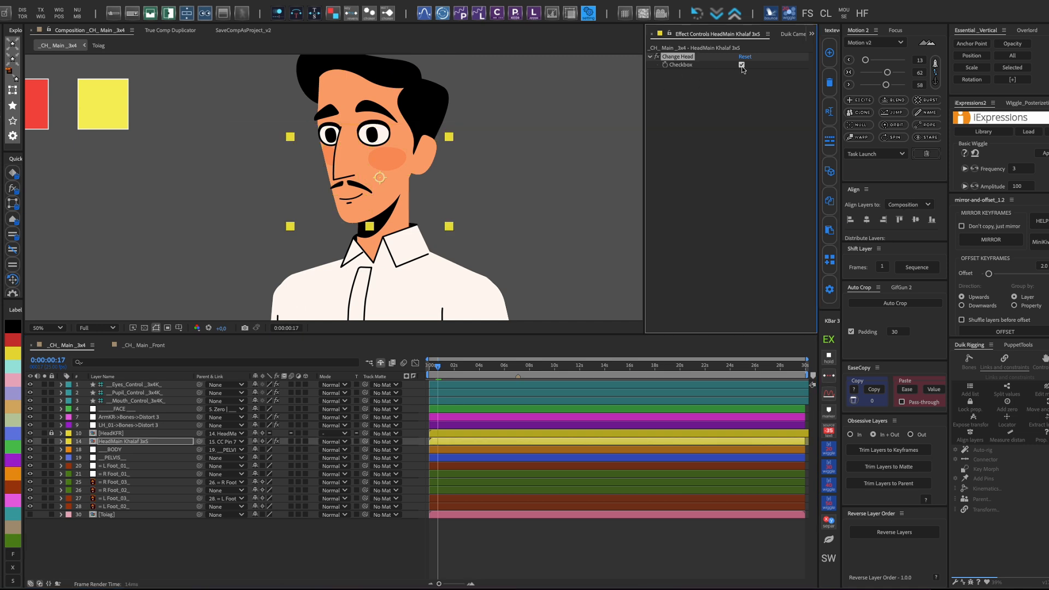
{"action": "key", "text": "r"}
{"action": "left_click_drag", "start_coordinate": [264, 450], "coordinate": [254, 456]}
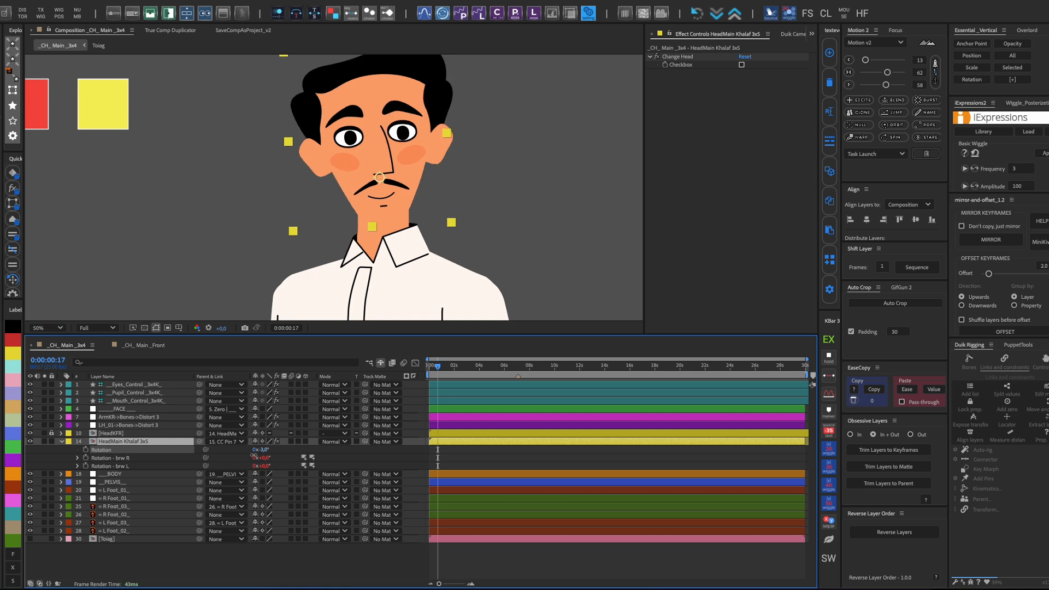
{"action": "left_click", "coordinate": [742, 65]}
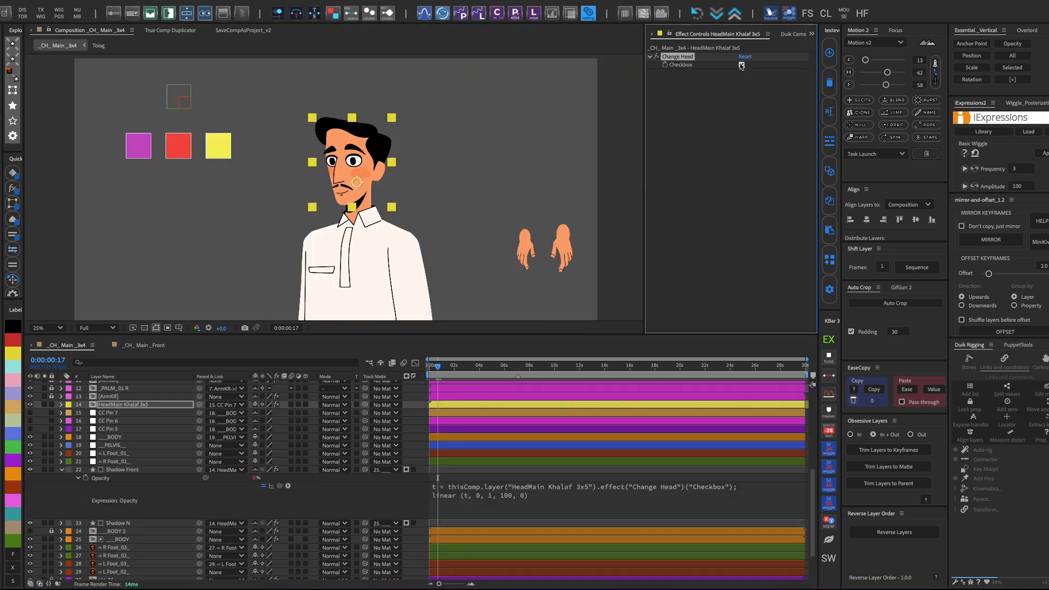
{"action": "left_click", "coordinate": [742, 65]}
Close the eyes with the __CLOSE_All___R slider on __Pupil_Control _3x4K_ and select HeadMain Khalaf 3x5
{"action": "left_click", "coordinate": [179, 147]}
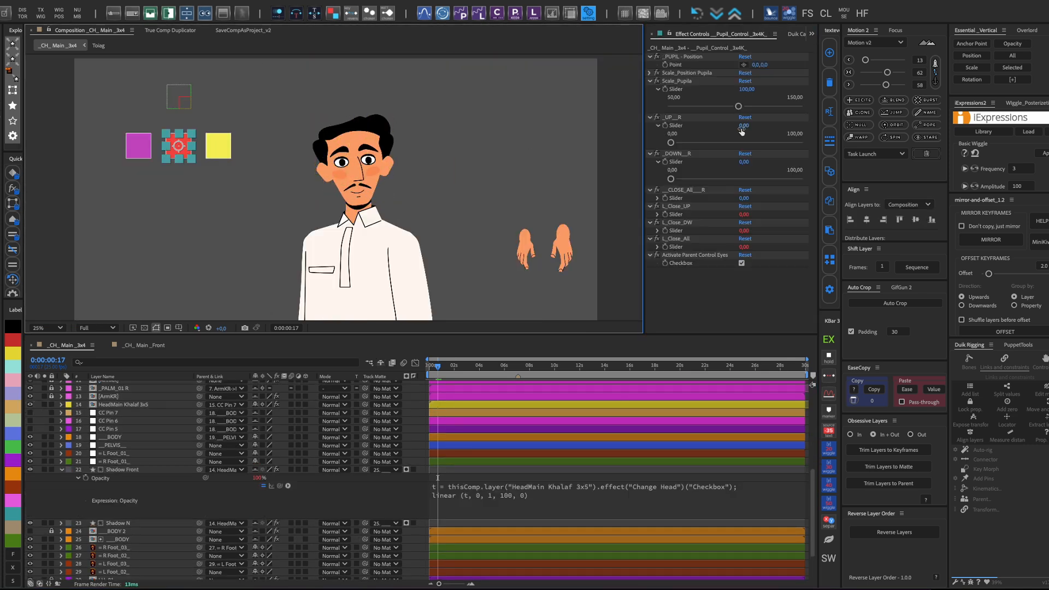
{"action": "left_click", "coordinate": [658, 199]}
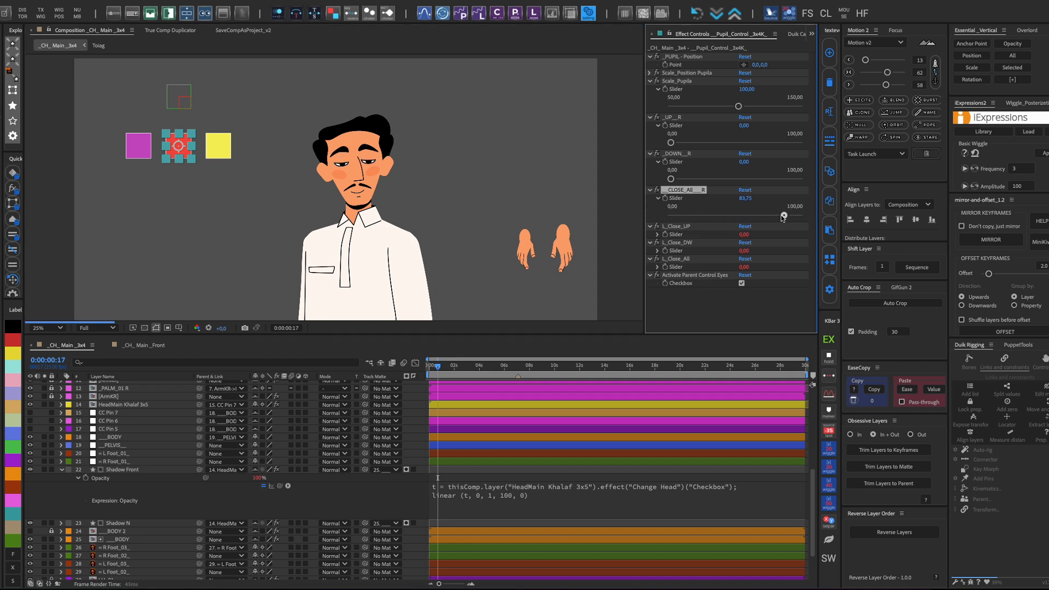
{"action": "left_click", "coordinate": [377, 158]}
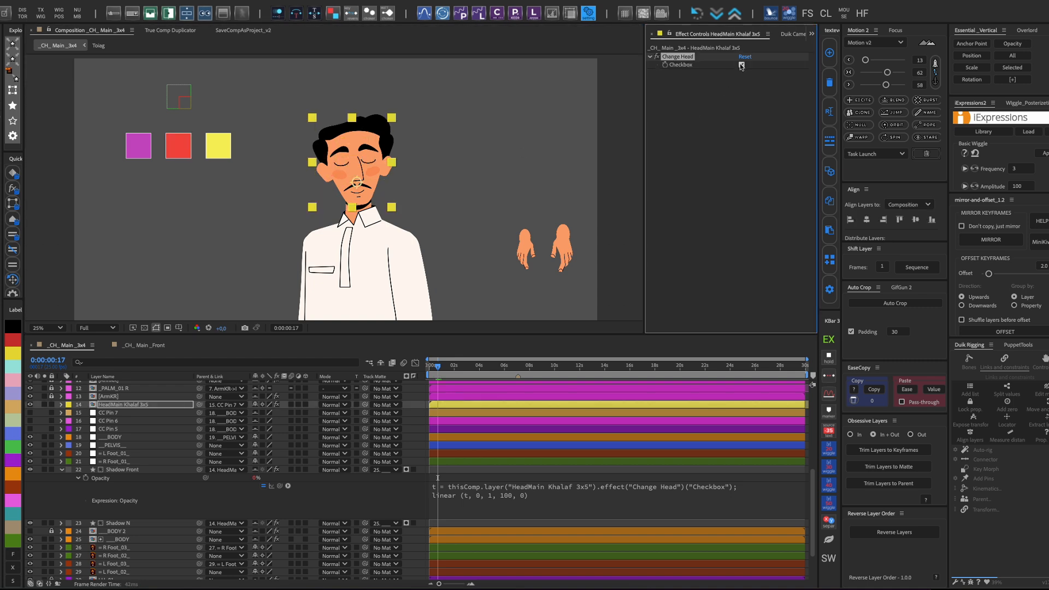